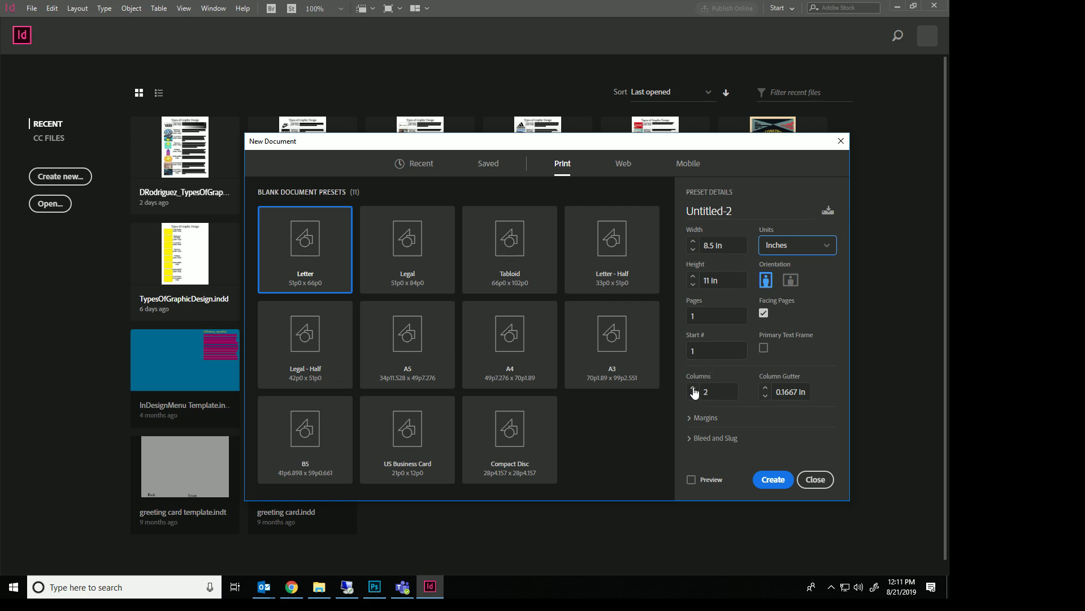
Create a Letter print document with two columns, a 0.5 in column gutter and 0.25 in margins.
left_click(693, 387)
left_click(690, 418)
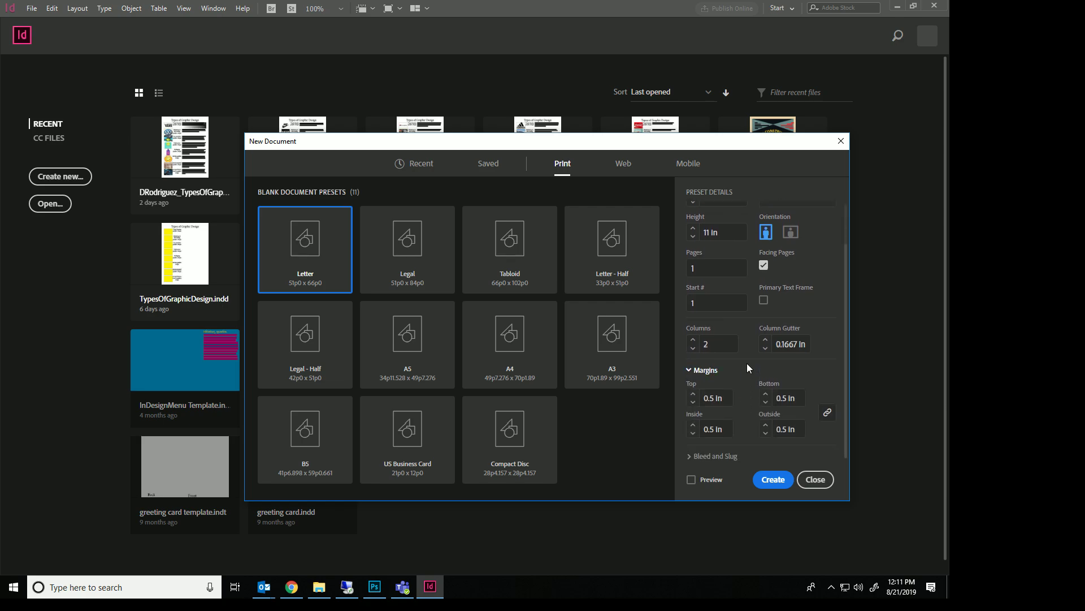
left_click_drag(801, 344, 748, 345)
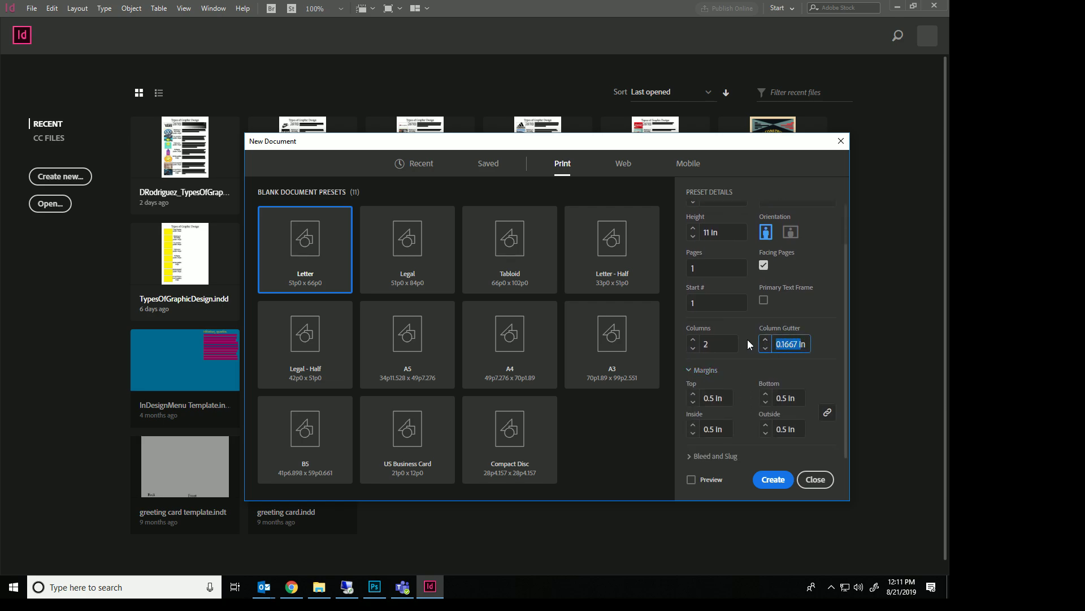
type("0.25 in")
left_click(766, 341)
left_click(694, 402)
left_click(694, 402)
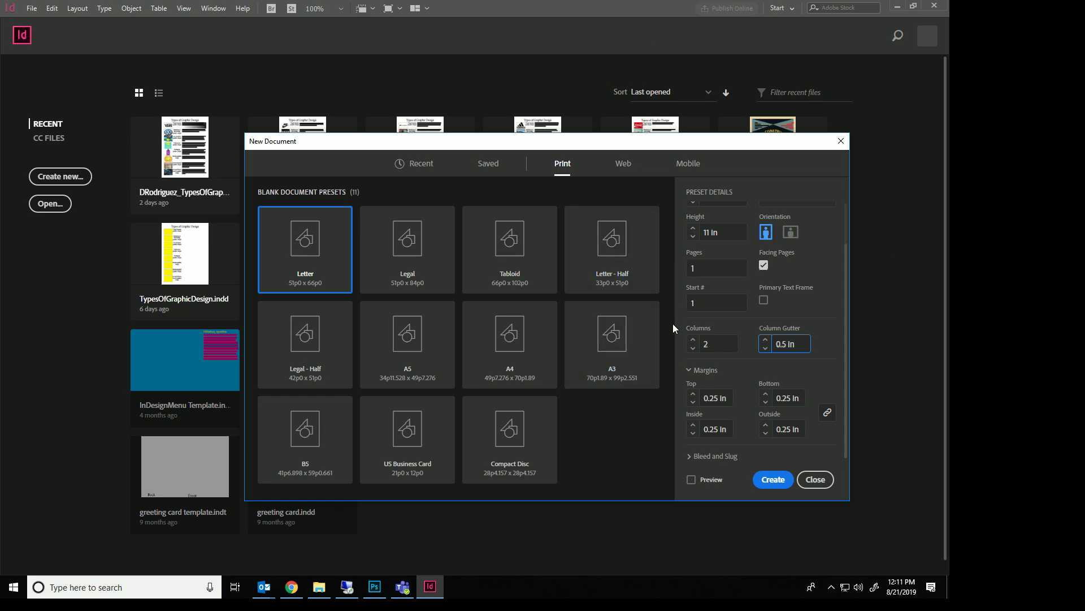
left_click(774, 480)
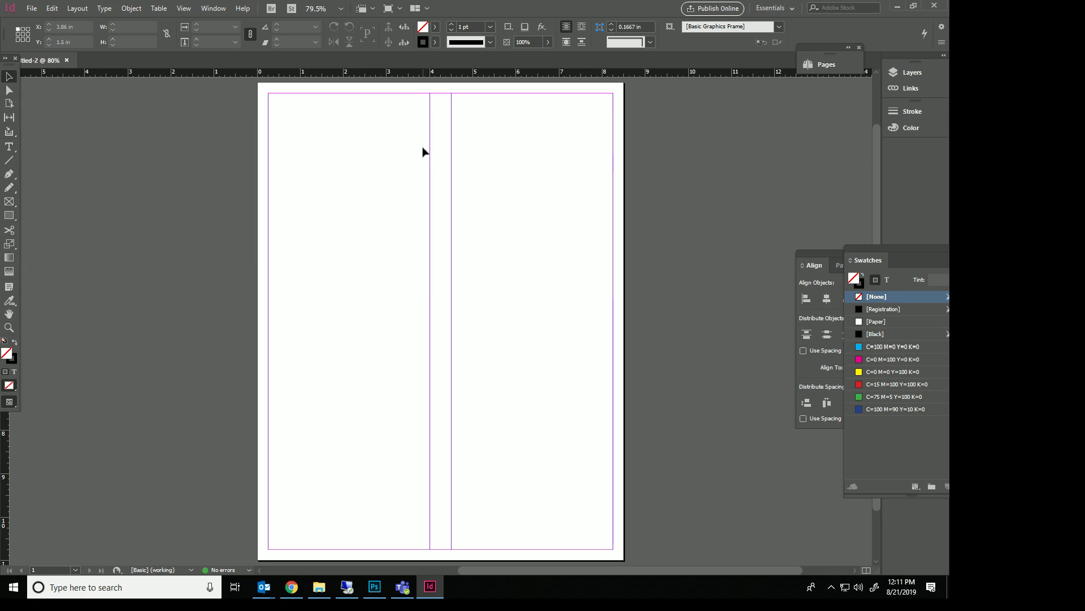
Draw a rectangle about 3.75 by 2 in at the top of each column and move the second below the first.
left_click(9, 215)
left_click_drag(267, 91, 430, 179)
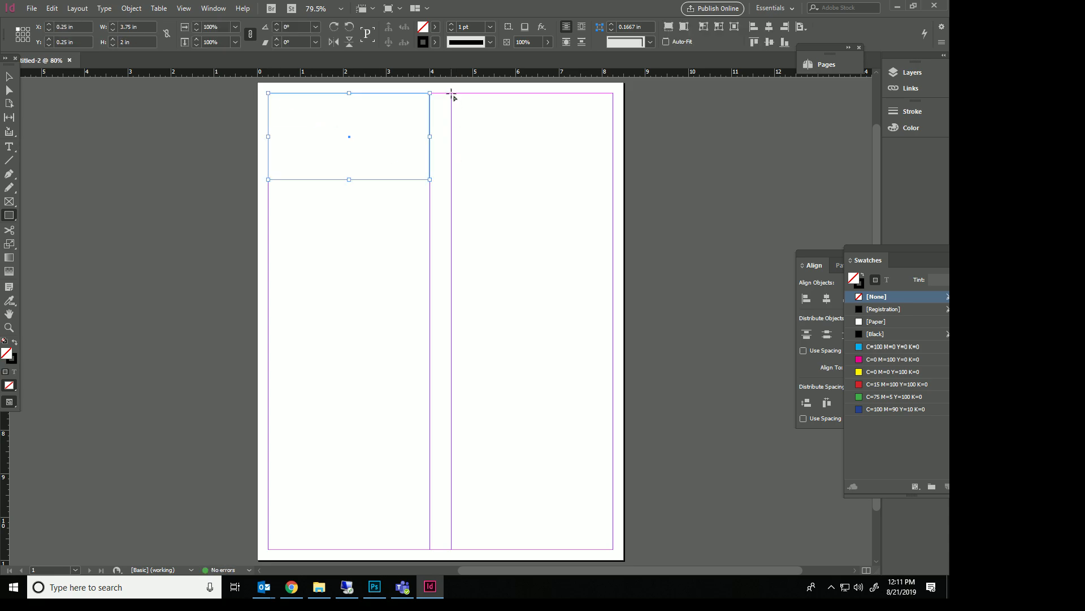
left_click_drag(451, 92, 613, 180)
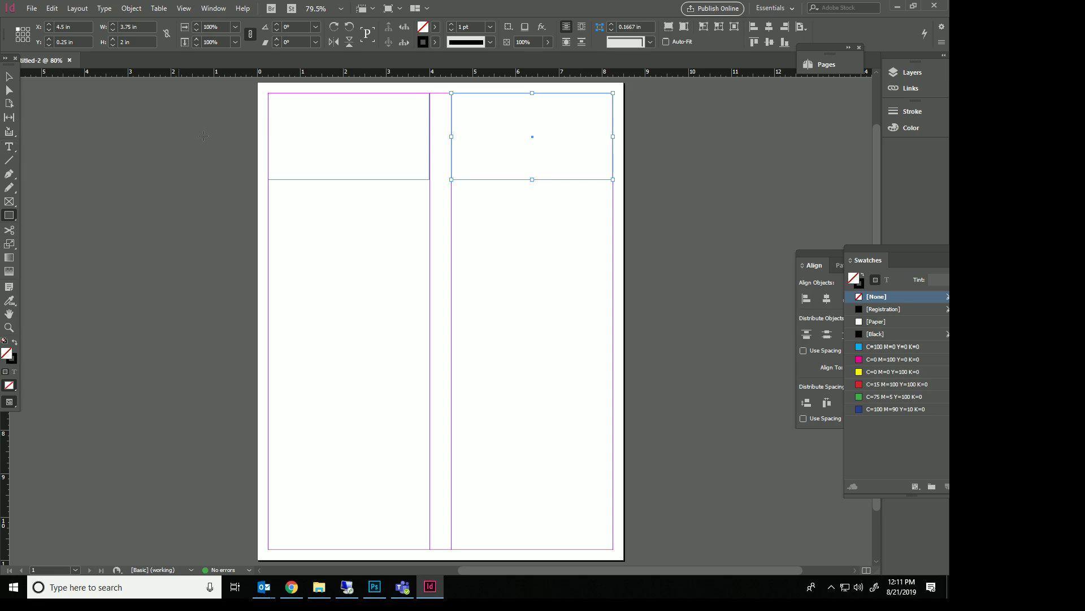
left_click(13, 75)
left_click_drag(504, 183, 320, 288)
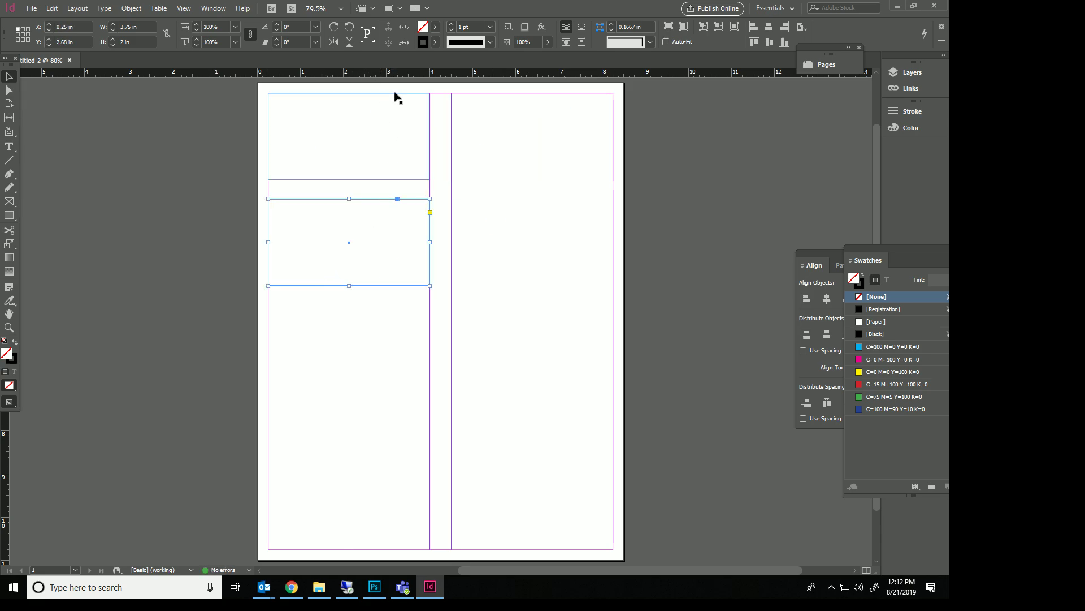
Fill both rectangles in the left column with black.
left_click(407, 137)
left_click(371, 255, "shift")
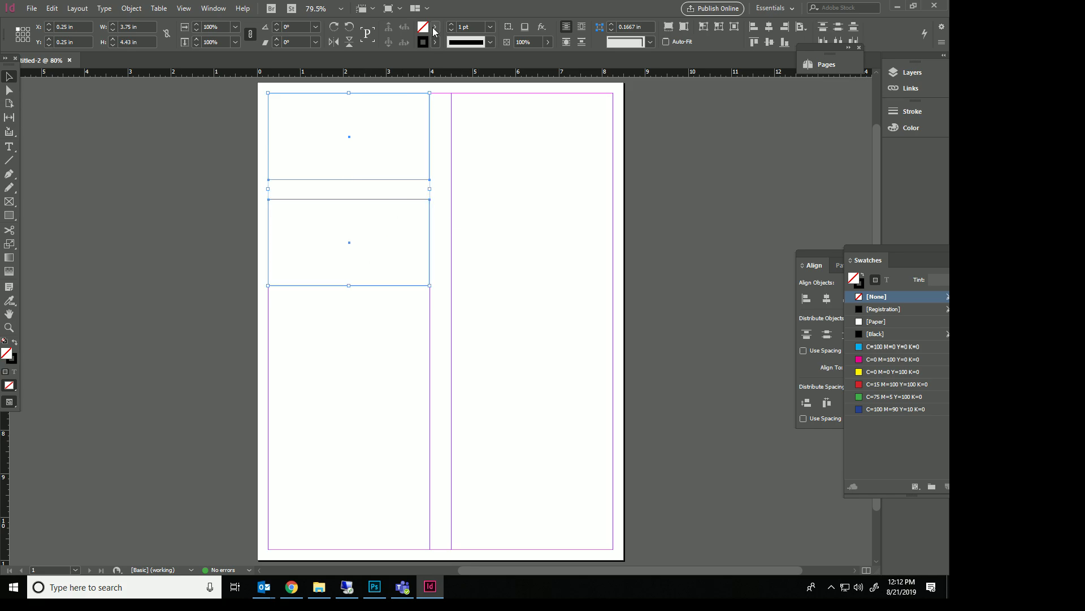
left_click(434, 27)
left_click(331, 100)
left_click(392, 237)
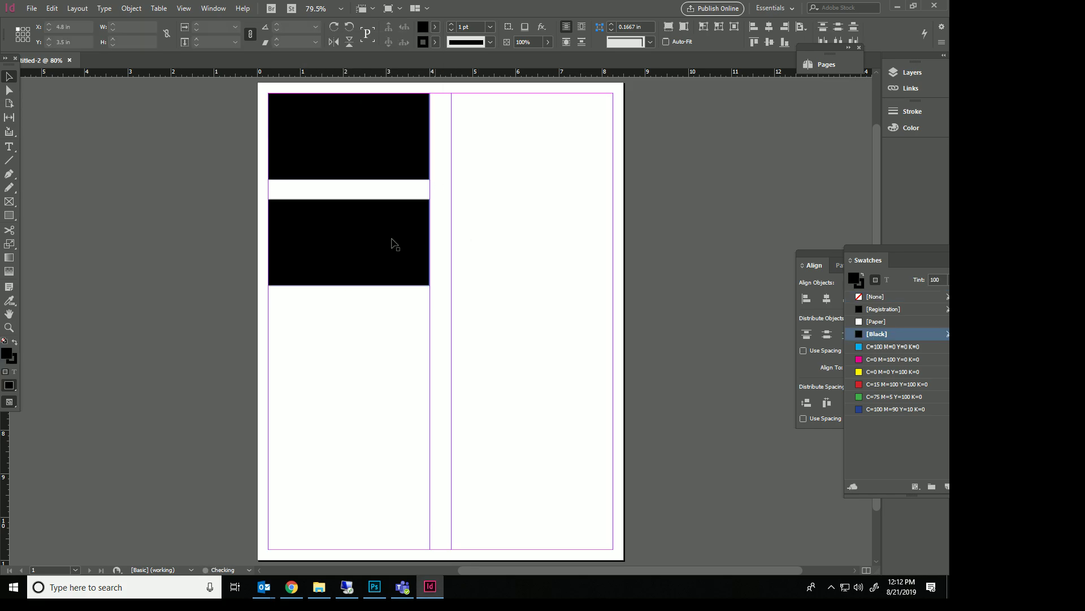
Duplicate the lower black rectangle down the left column to make five, with the last one at the bottom margin.
mouse_move(378, 239)
left_mouse_down()
mouse_move(390, 313)
mouse_move(368, 354)
mouse_move(329, 237)
mouse_move(368, 233)
left_mouse_up()
left_click_drag(367, 233, 368, 494)
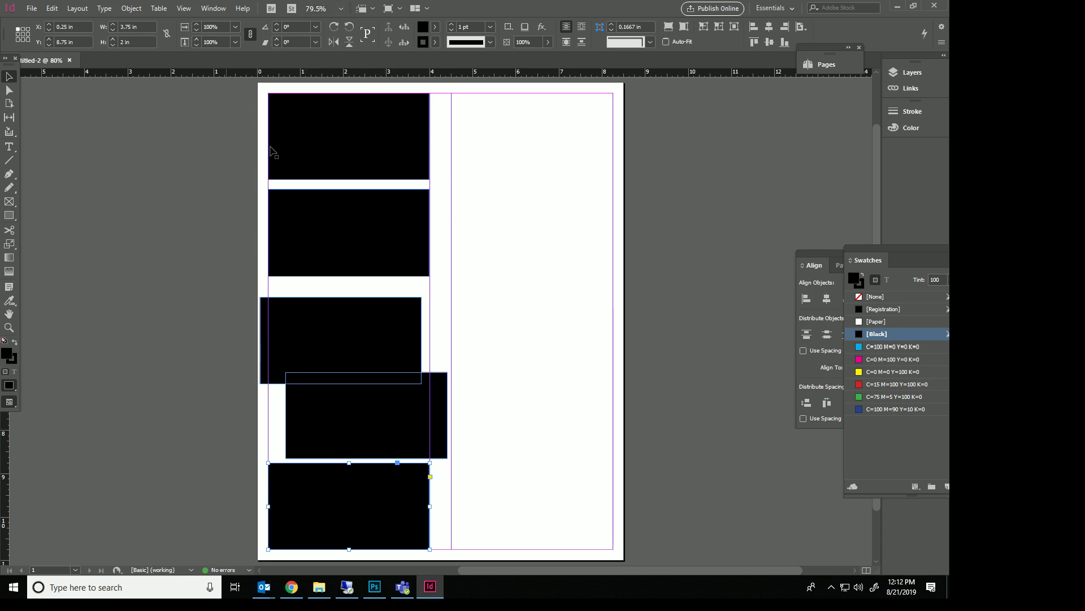
Select all five black rectangles and bring the Align panel to the front.
left_click_drag(220, 114, 402, 526)
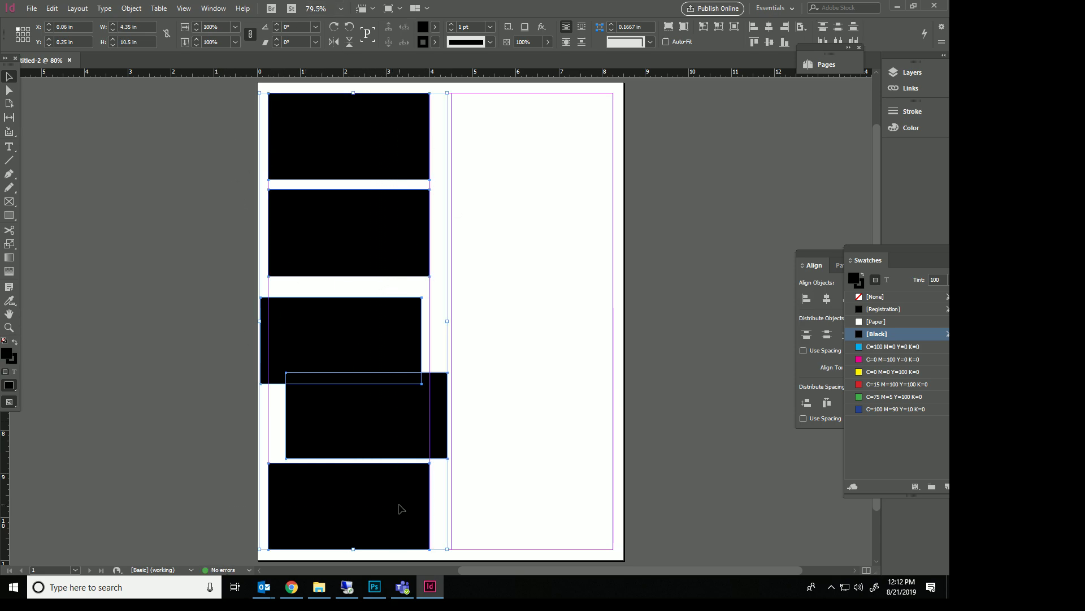
left_click(214, 9)
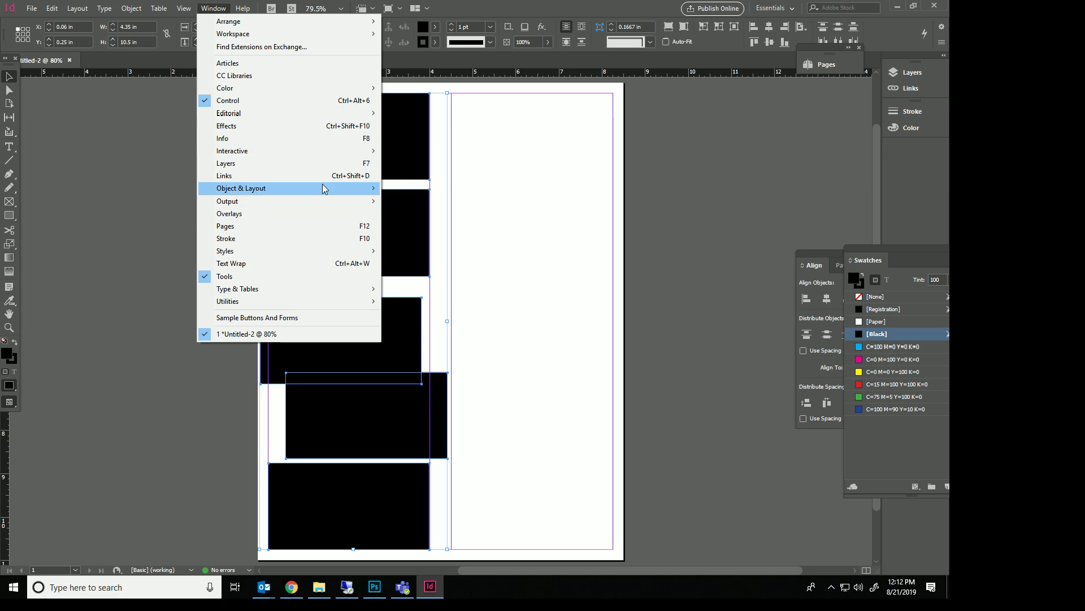
mouse_move(322, 185)
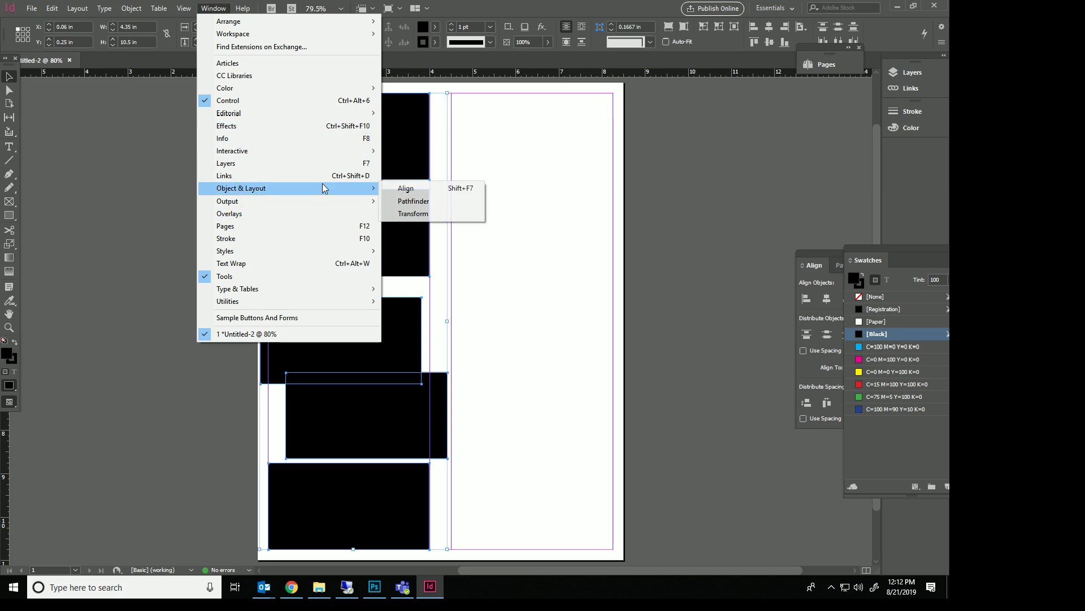
left_click(414, 189)
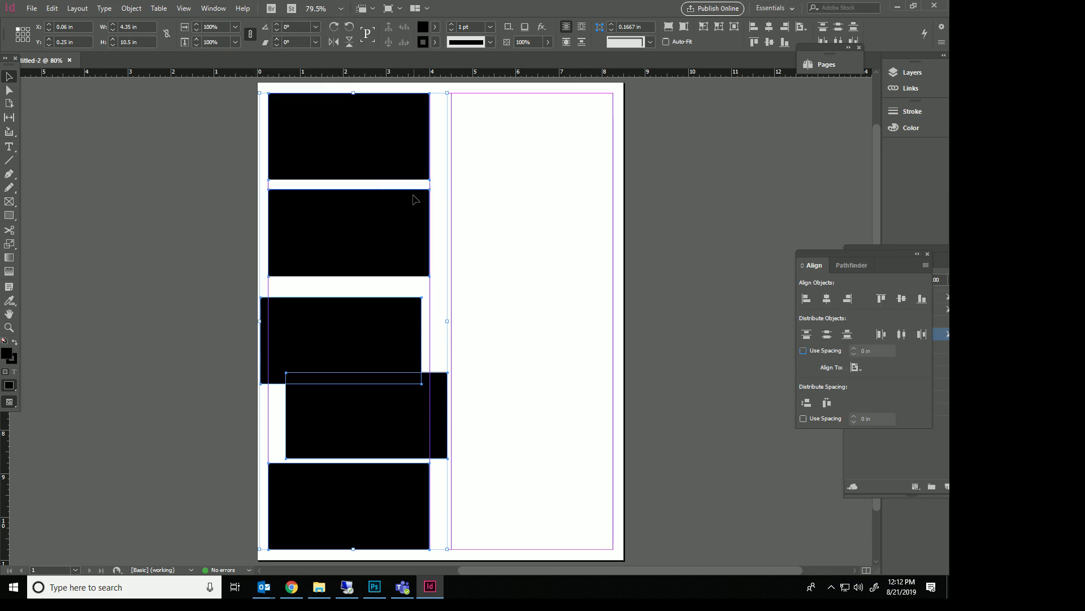
Try aligning the five rectangles' horizontal centers to the page, and undo it.
left_click(827, 299)
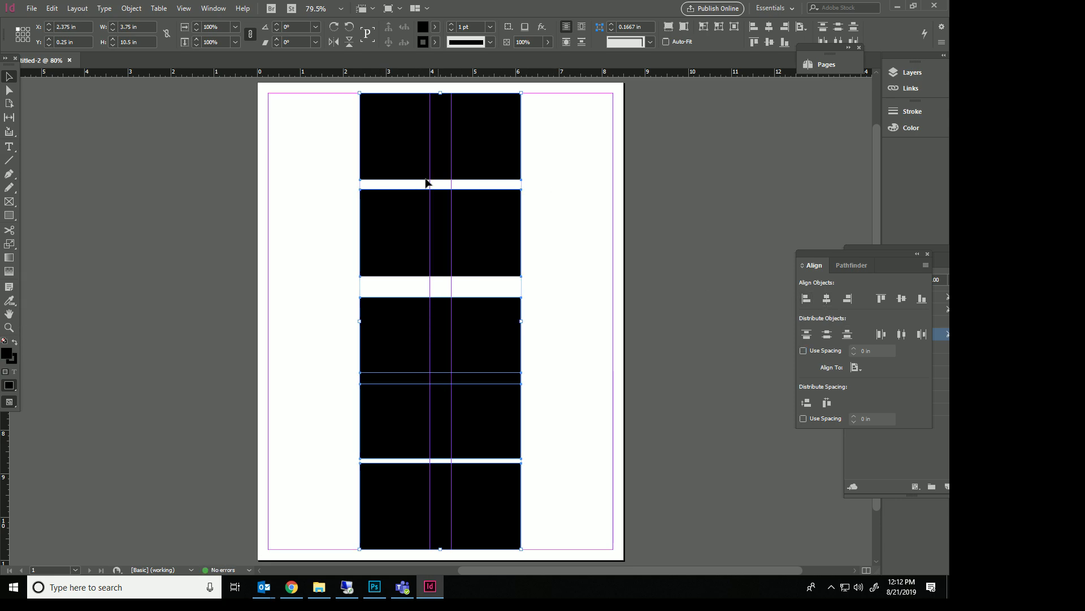
key("ctrl+z")
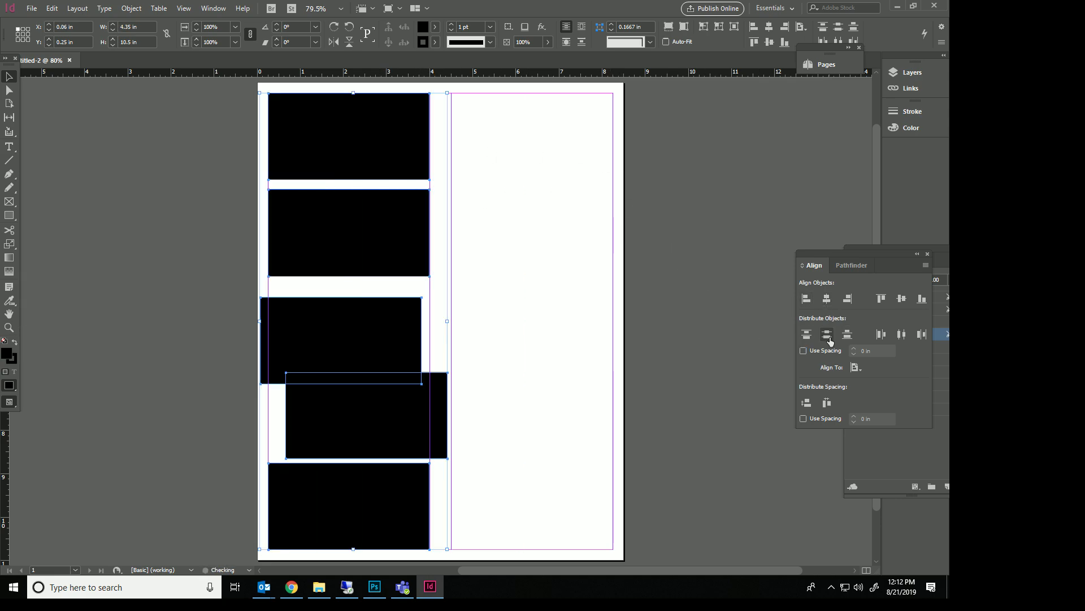
Align the five rectangles by their horizontal centers relative to the selection.
left_click(857, 368)
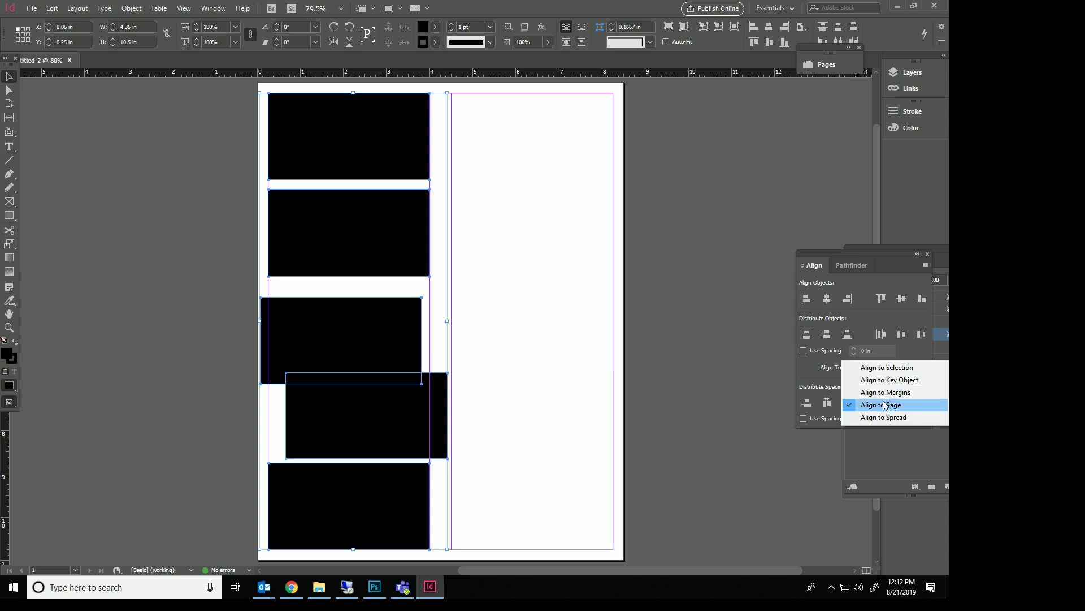
left_click(887, 367)
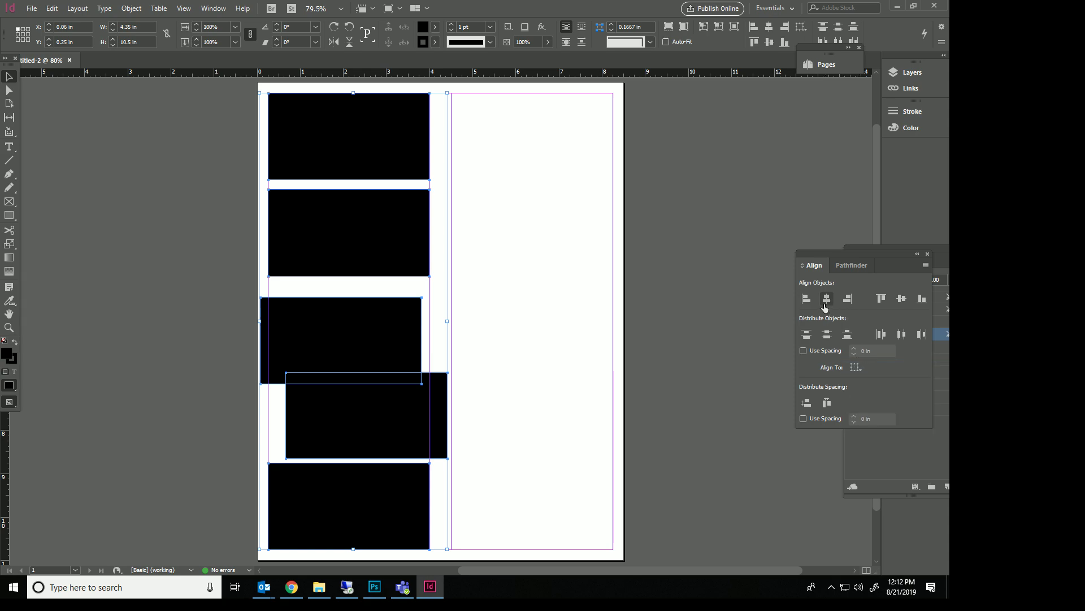
left_click(826, 301)
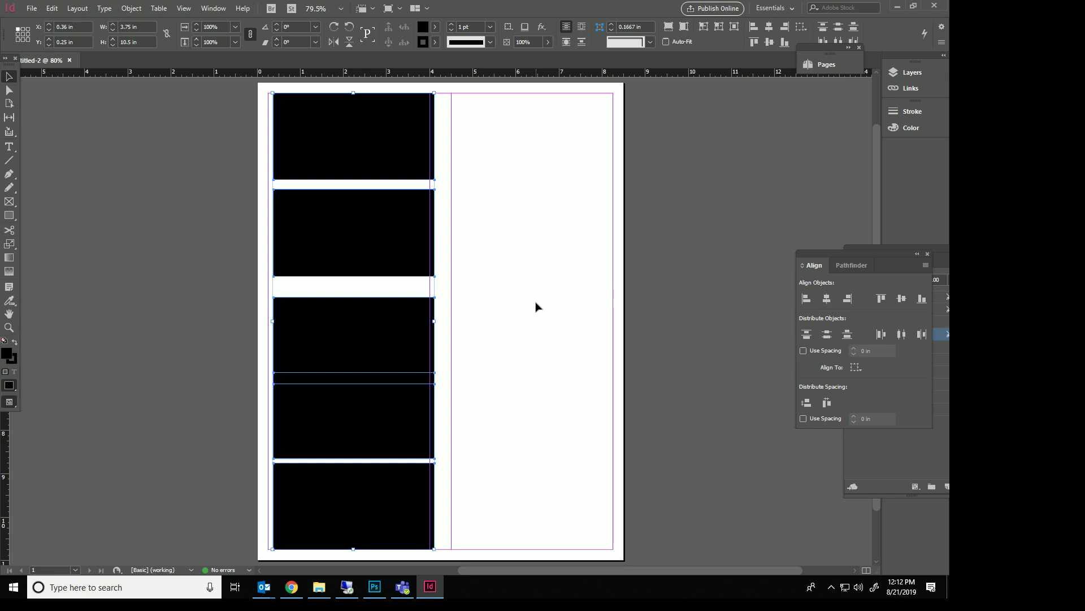
Nudge the five selected rectangles sideways around the left column's margin guides.
key("Left")
key("Left")
key("Left")
key("Left")
key("Left")
key("Left")
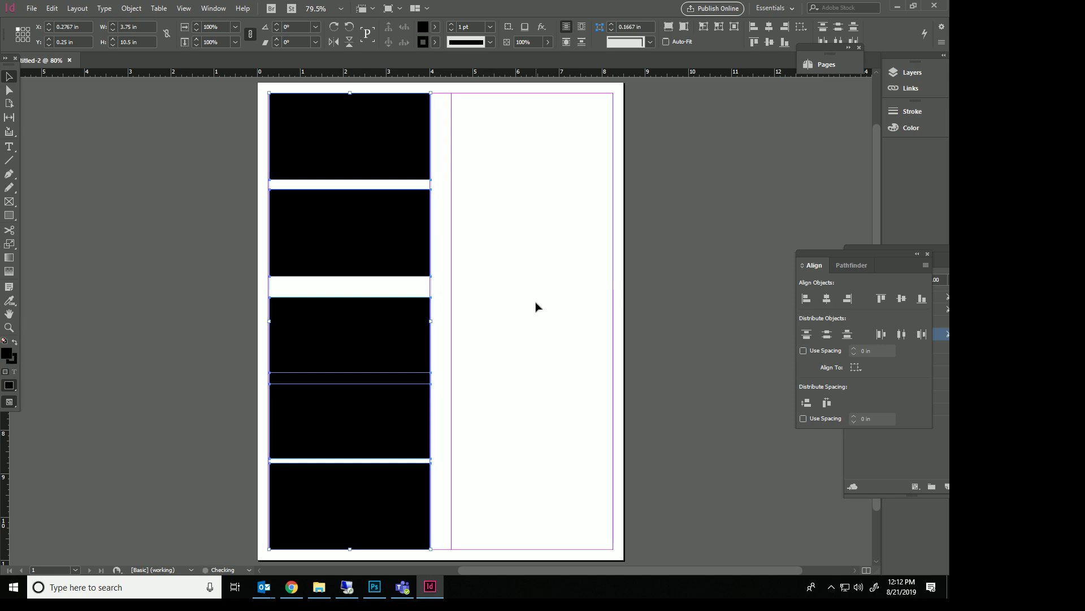
key("Right")
key("Right")
key("Right")
key("Right")
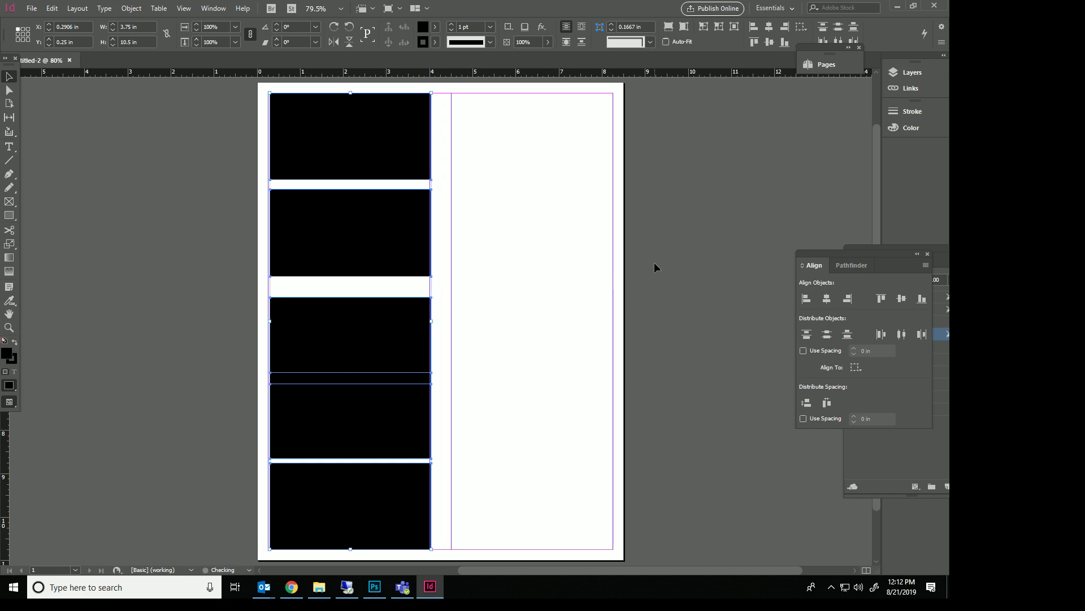
Align the left edges of the five rectangles to the page margins.
left_click(855, 366)
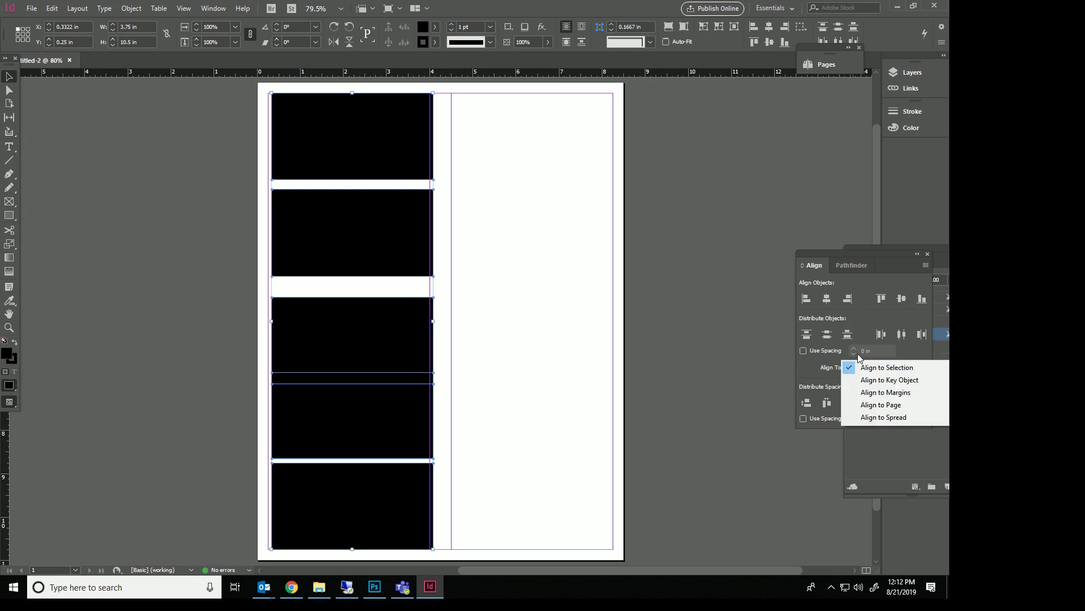
left_click(889, 392)
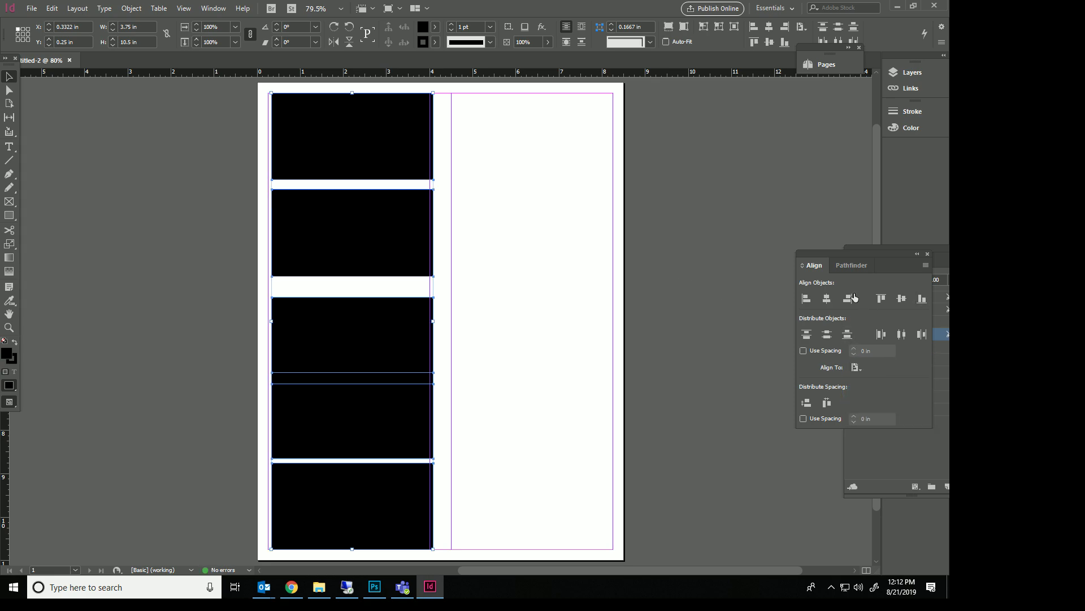
left_click(808, 299)
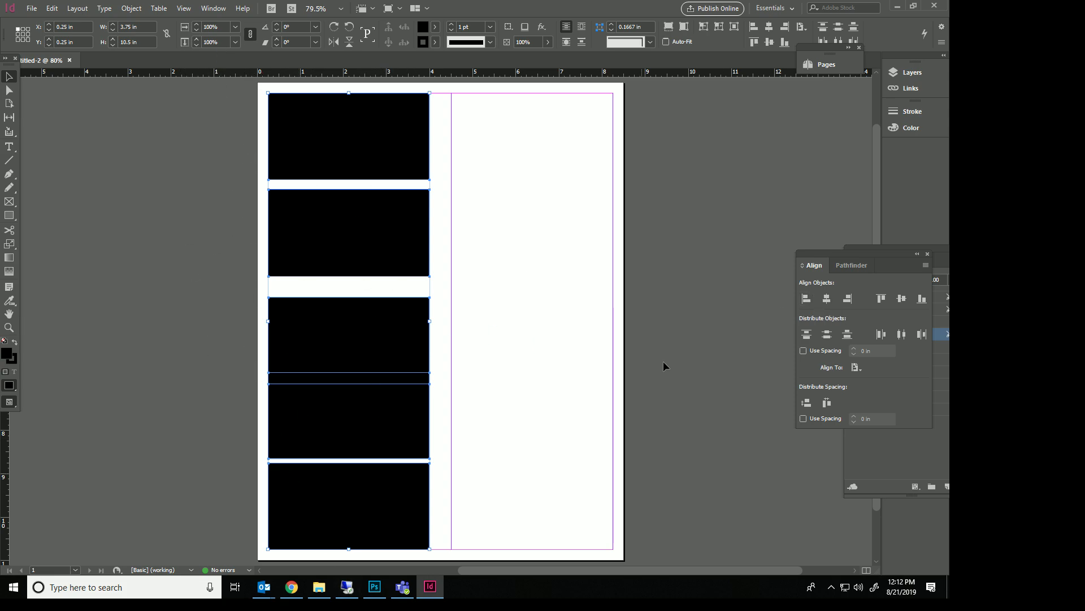
Distribute the five rectangles evenly by their vertical centers relative to the selection, and deselect them.
left_click(858, 370)
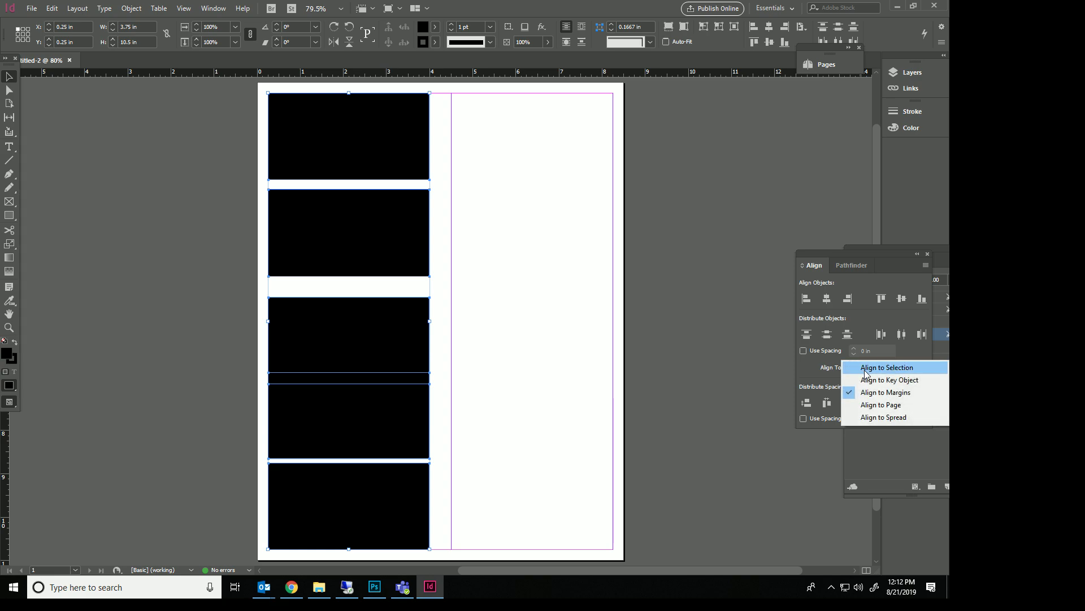
left_click(890, 368)
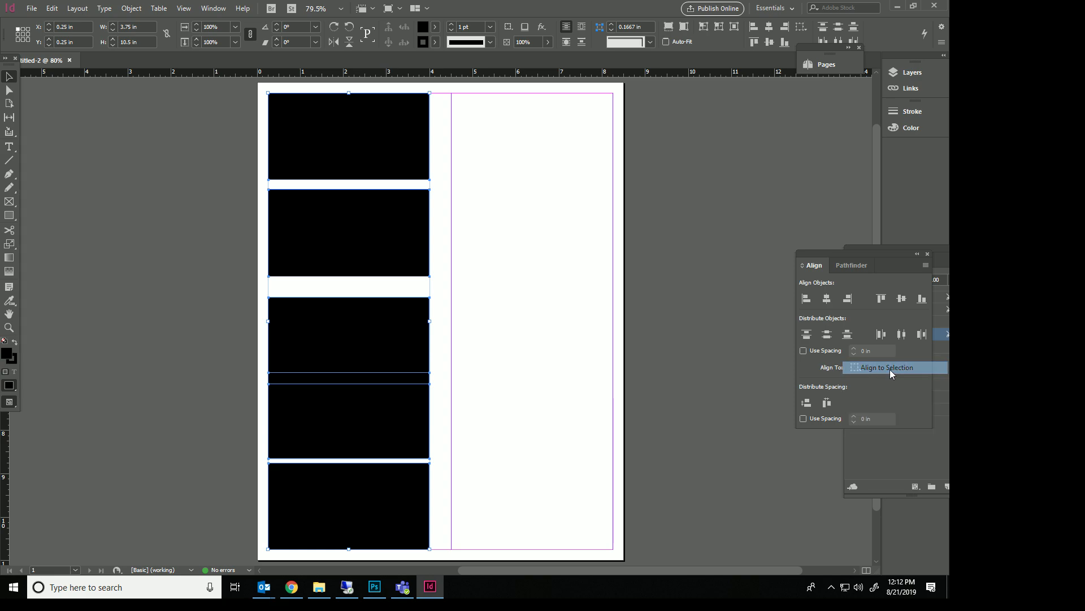
left_click(829, 336)
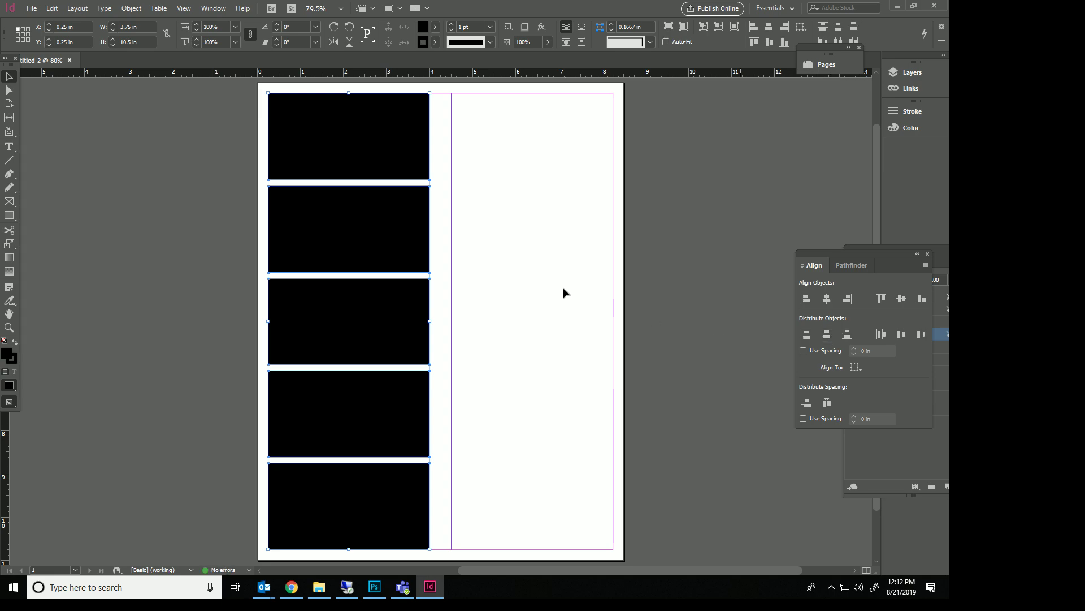
left_click(486, 176)
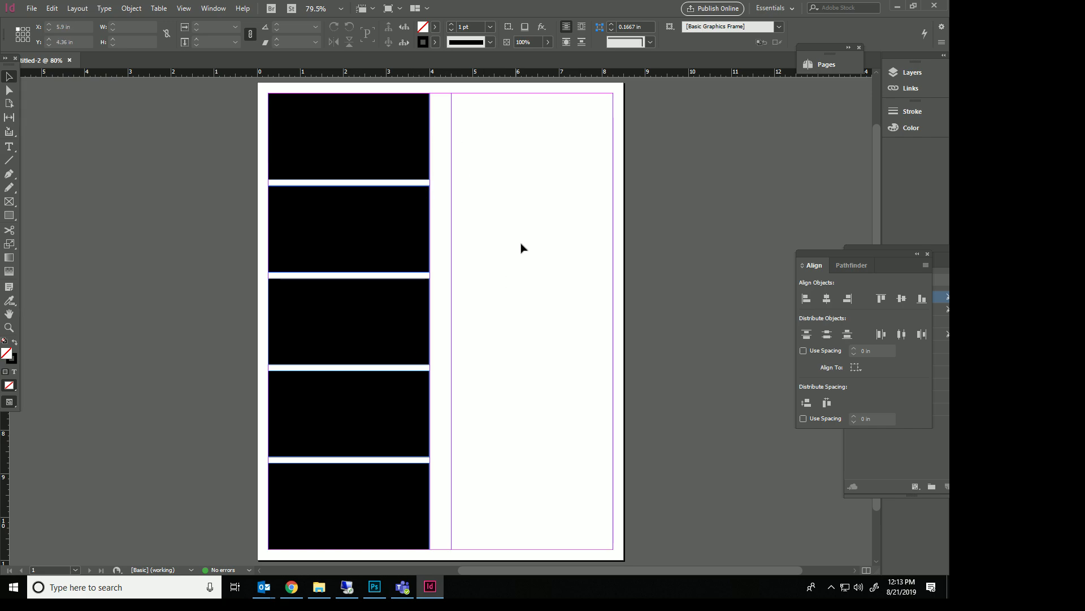
Duplicate the whole stack of five rectangles beside the original, with its left edge at about 4.14 in.
left_click_drag(501, 139, 322, 508)
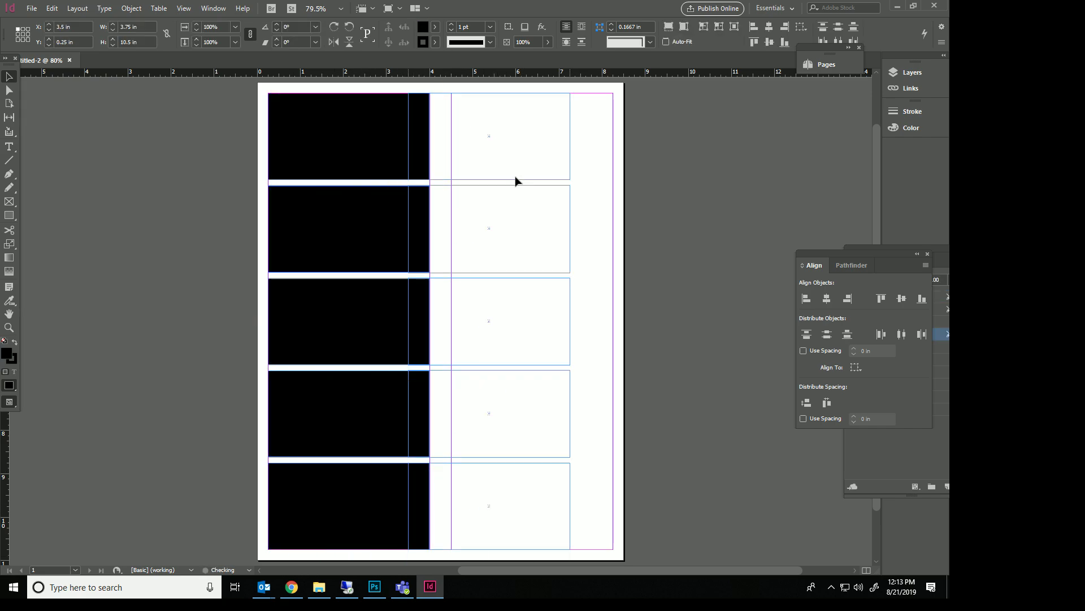
left_click_drag(515, 181, 544, 178)
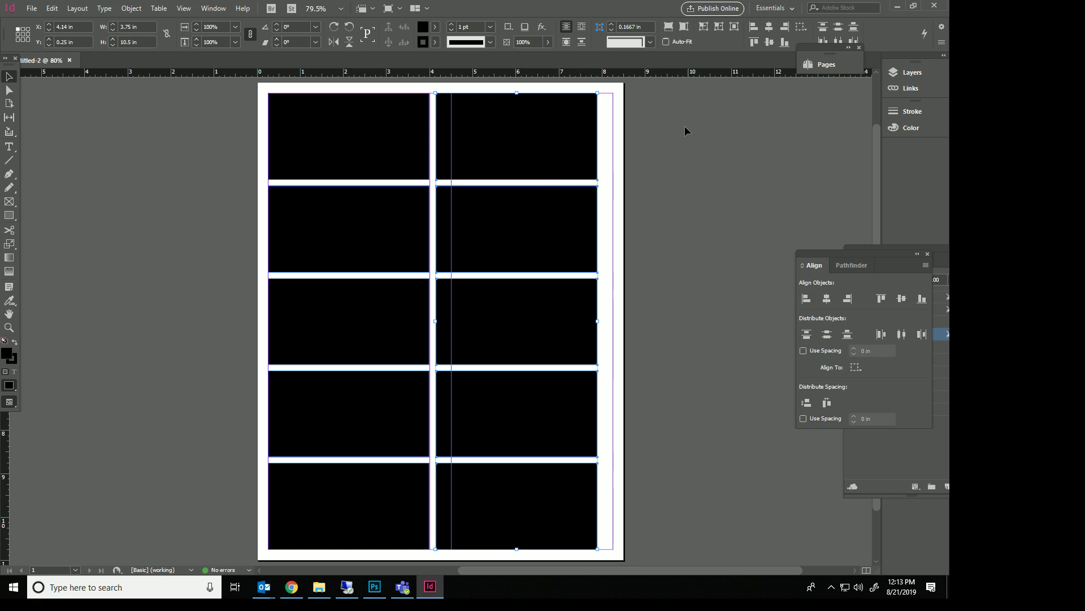
Narrow the two top-row rectangles to about 2.42 in wide and place a third copy at the row's right end.
left_click_drag(685, 131, 359, 176)
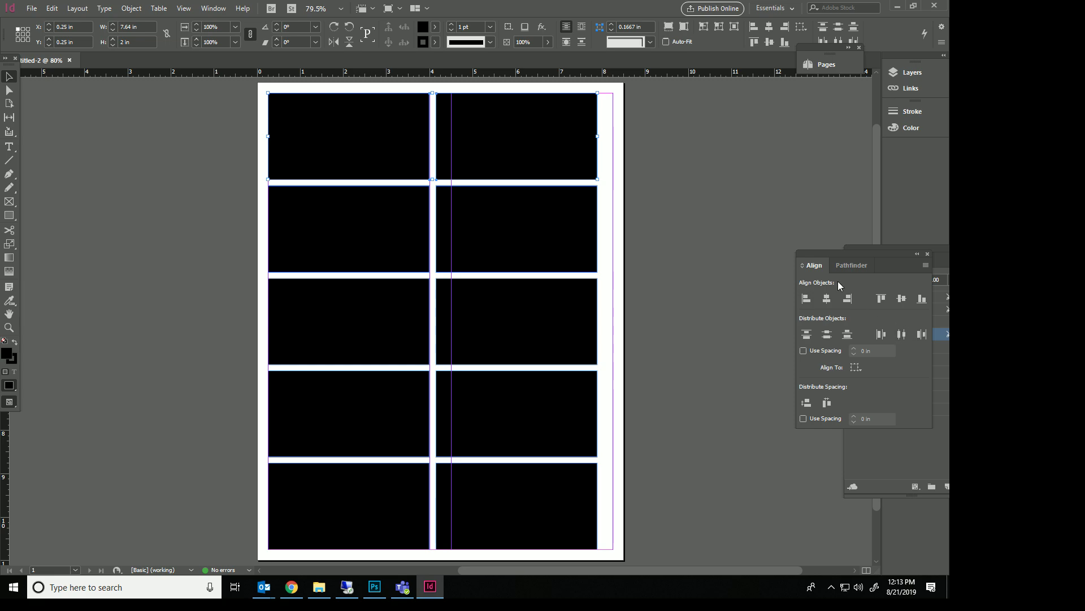
left_click_drag(598, 136, 537, 136)
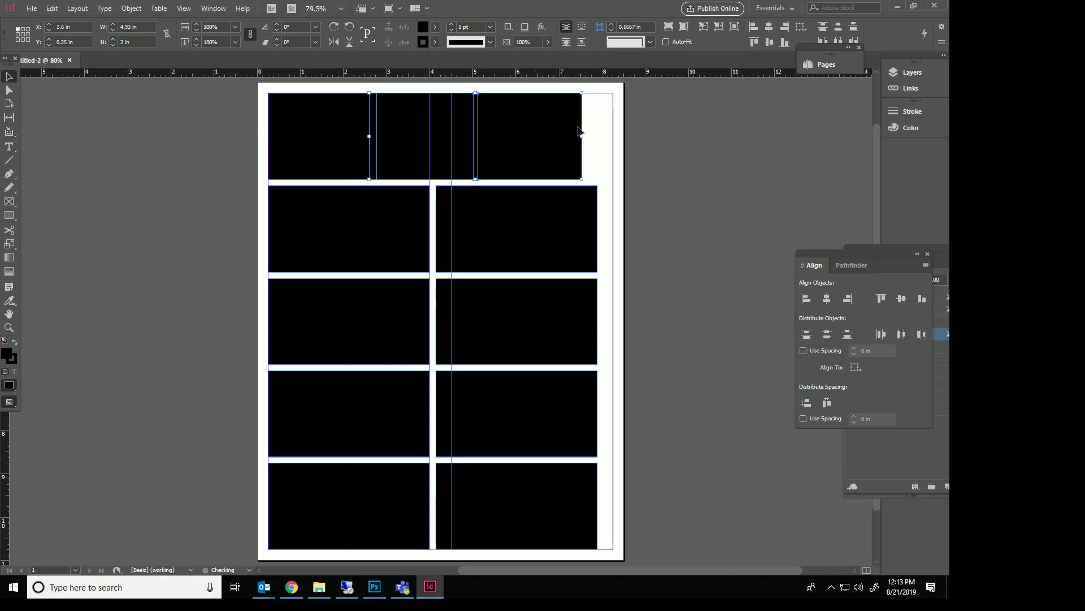
key("ctrl+z")
left_click(566, 135)
left_click_drag(454, 130, 572, 129)
left_click_drag(642, 105, 500, 111)
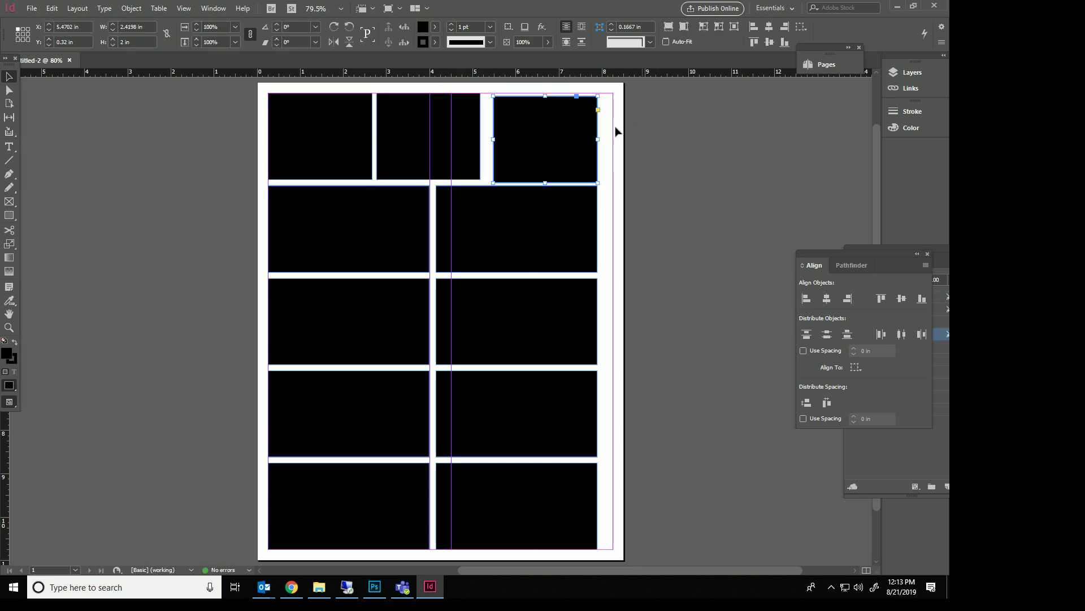
Distribute the three top-row rectangles evenly by their horizontal centers.
left_click_drag(615, 131, 254, 140)
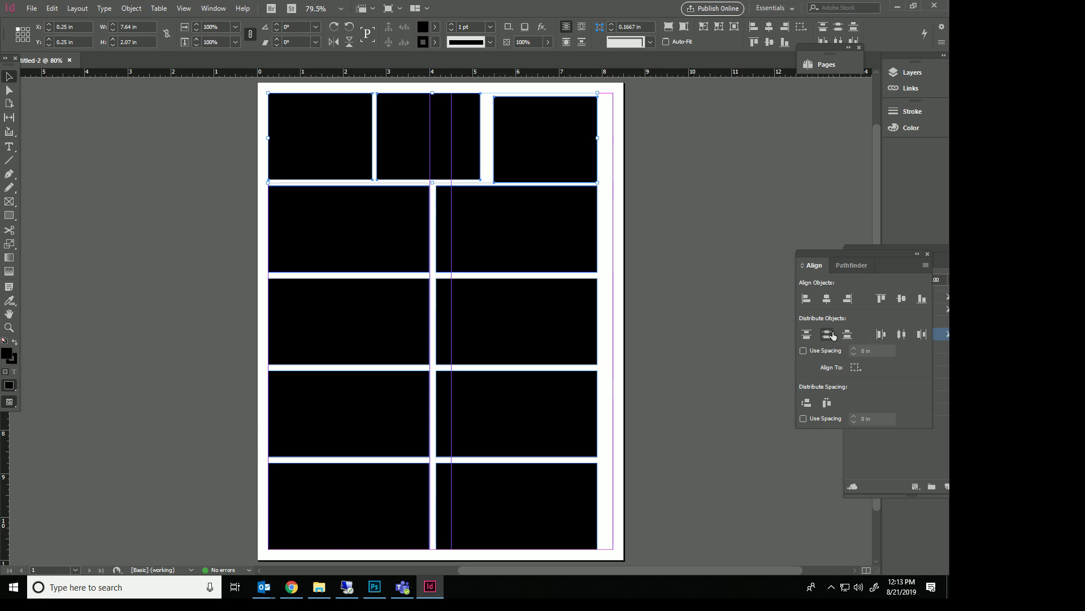
left_click(902, 335)
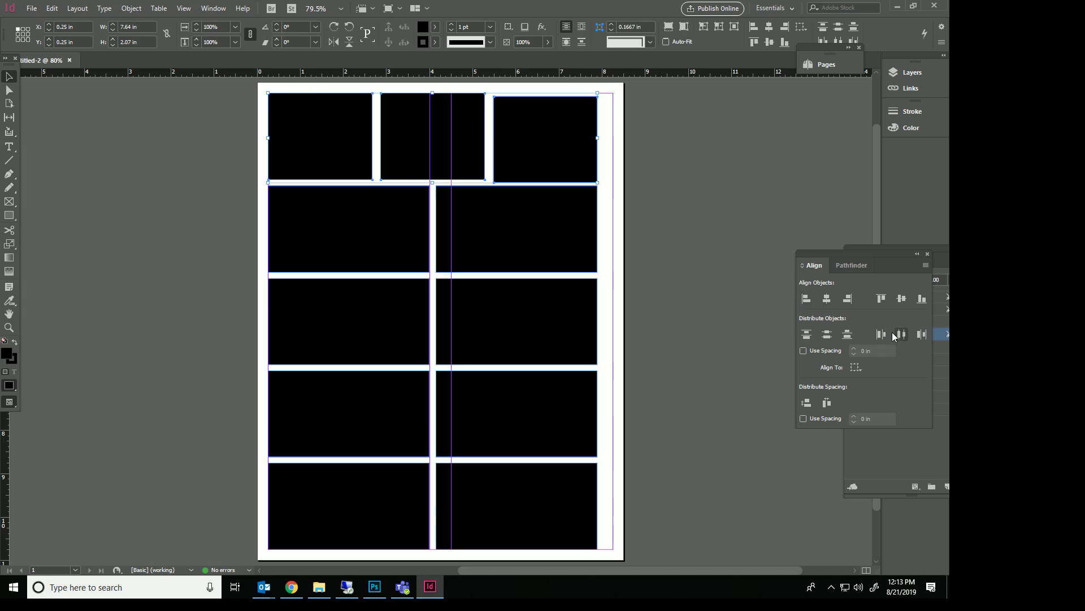
Align the top edges of the three top-row rectangles to the margins, and deselect them.
left_click(856, 368)
left_click(885, 393)
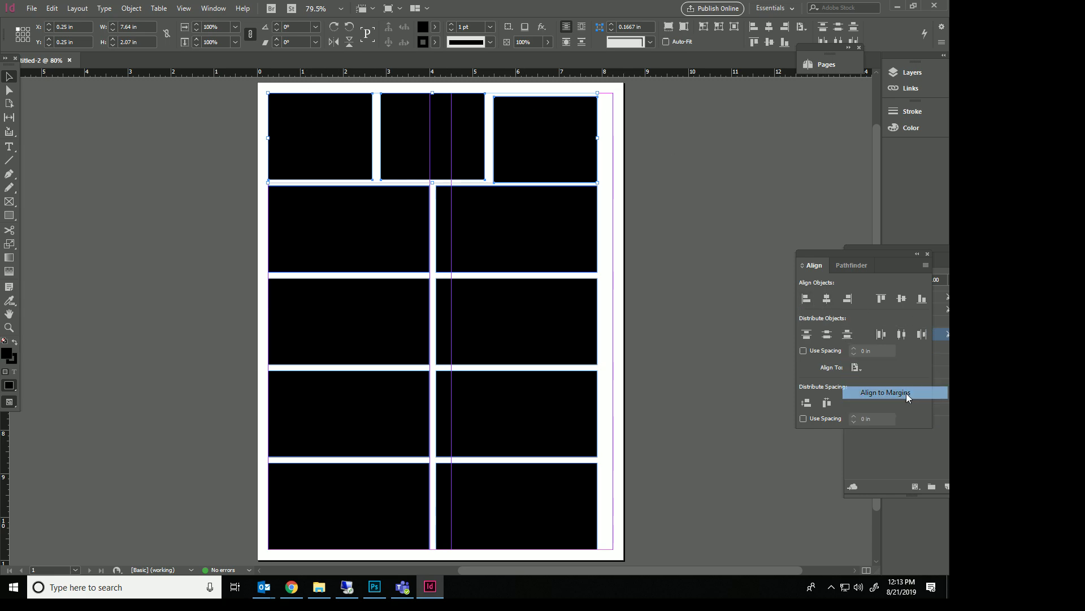
left_click(880, 299)
left_click(755, 270)
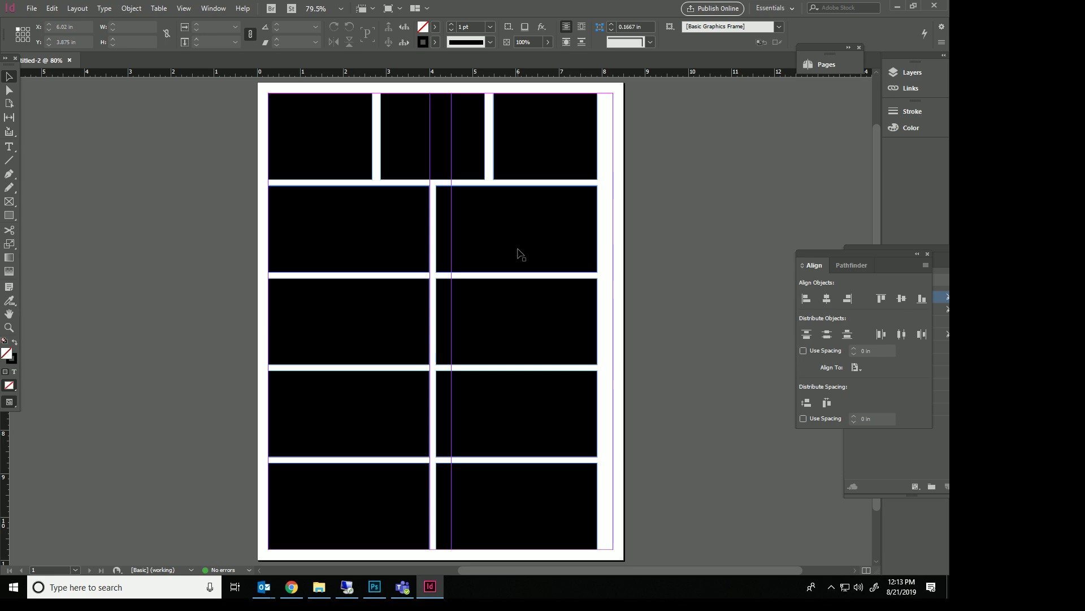
Delete the four black rectangles below the top row in the second column.
left_click_drag(621, 127, 543, 417)
left_click_drag(625, 180, 518, 541)
left_click(669, 160)
left_click_drag(656, 234, 536, 437)
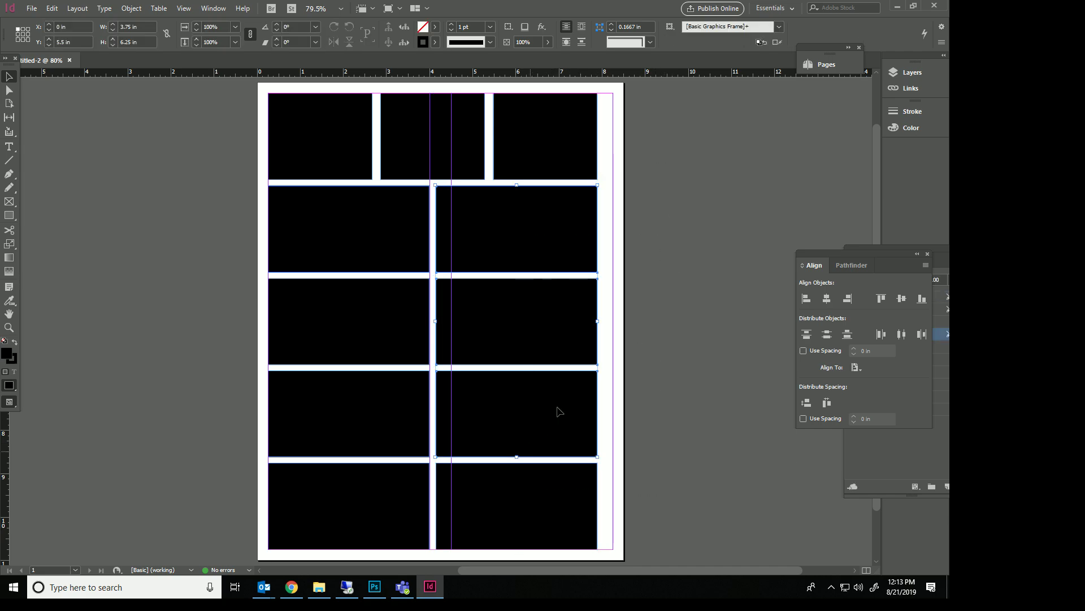
key("Delete")
left_click(508, 518)
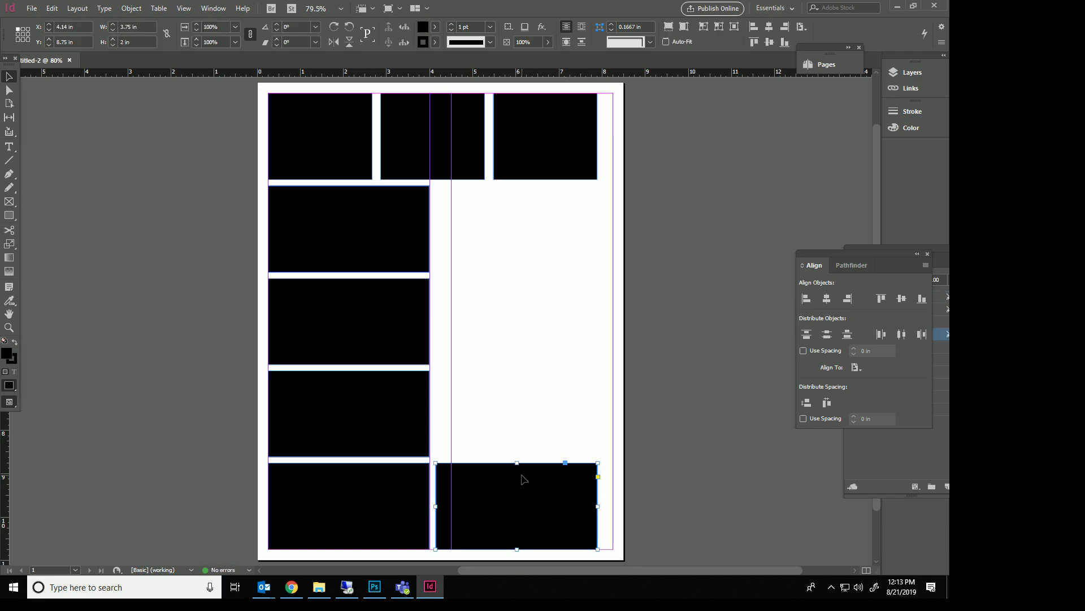
key("Delete")
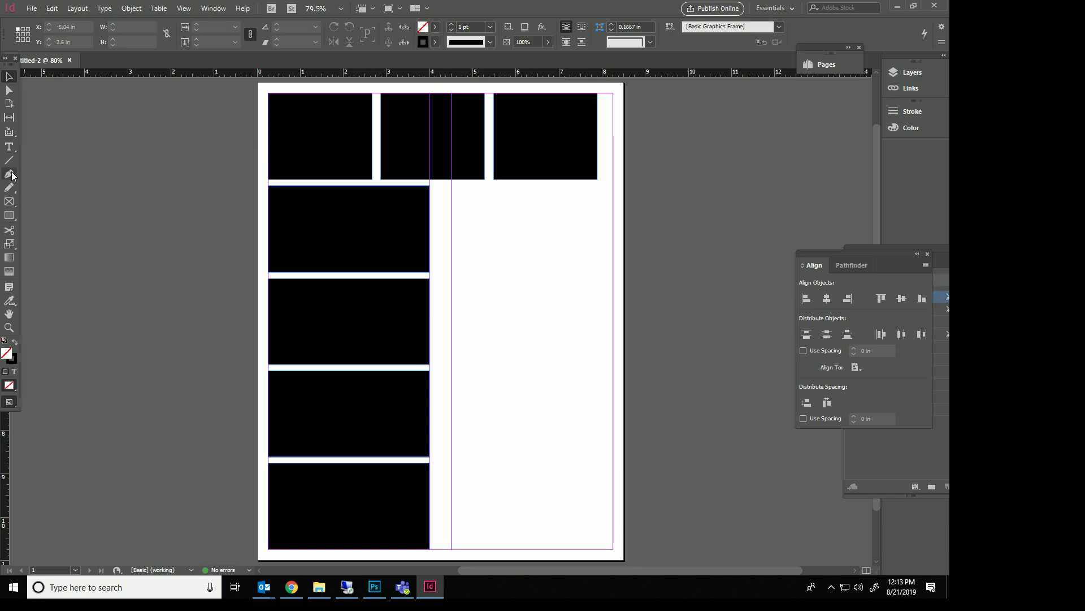
Draw a closed four-point Pen path with a slanted left side in the second column, about 3.75 in wide and 2.2 in high.
left_click(9, 174)
left_click(451, 186)
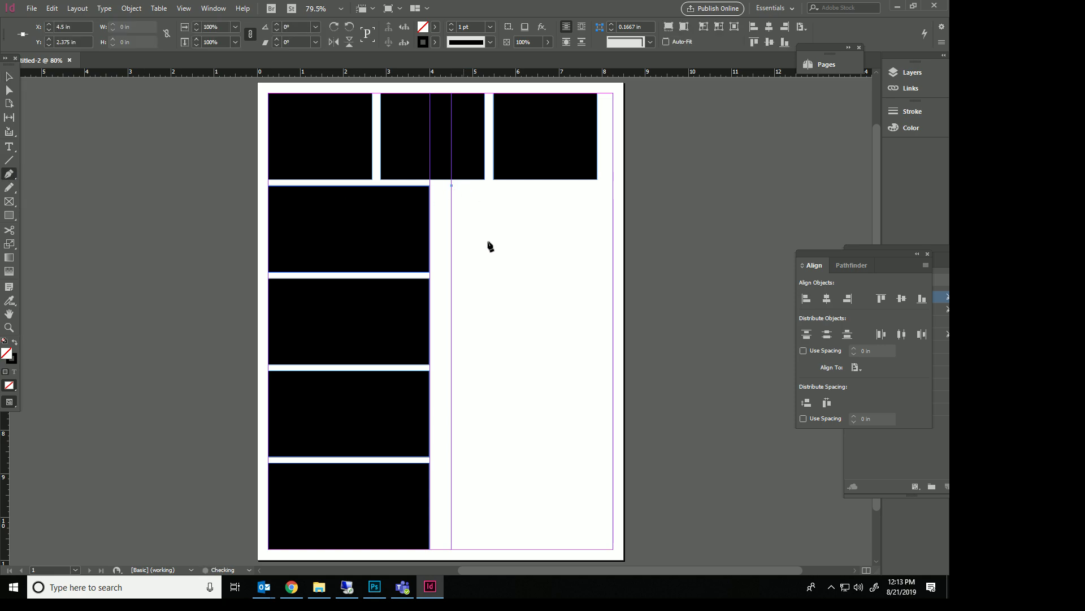
left_click(579, 281)
left_click(613, 281)
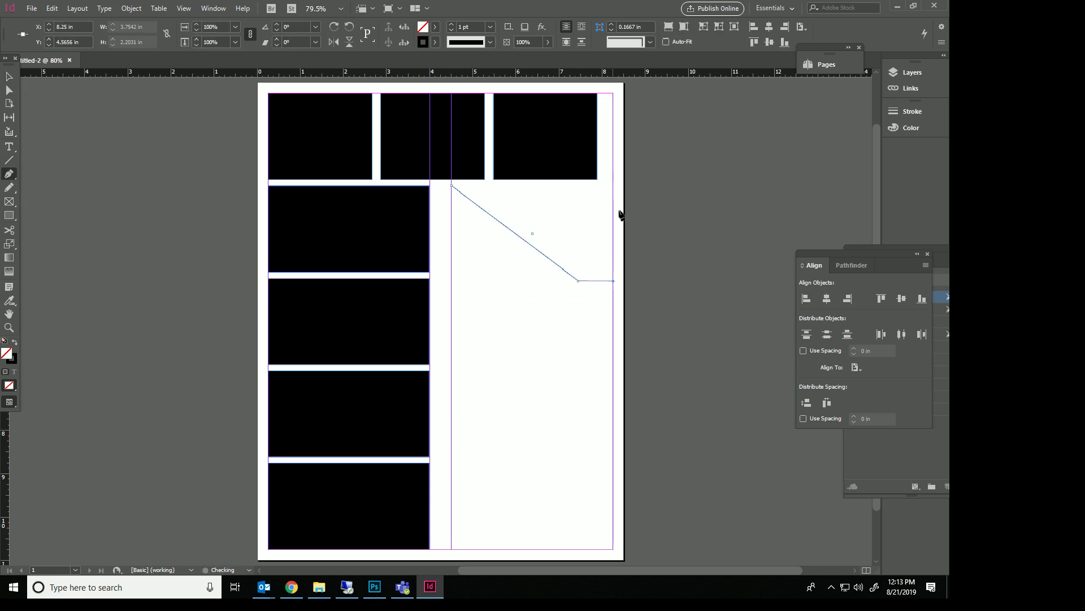
left_click(613, 184)
left_click(452, 186)
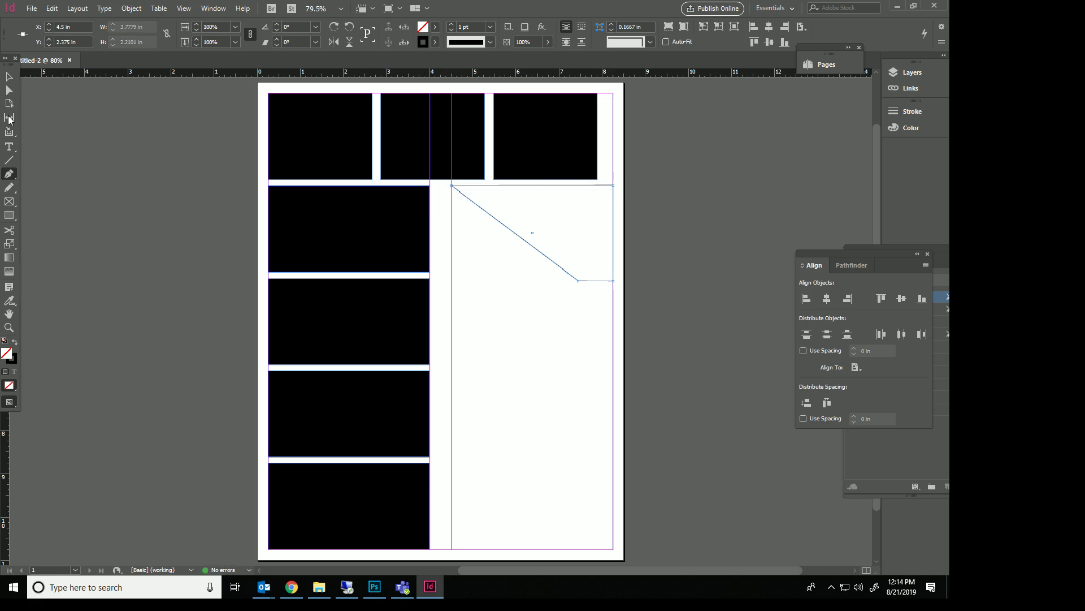
Turn the slanted shape into a text frame containing "zxcxzcxzczx zxczx" and fill the rest with placeholder text.
left_click(9, 146)
left_click(525, 199)
type("zxcxzcxzczx zxczx")
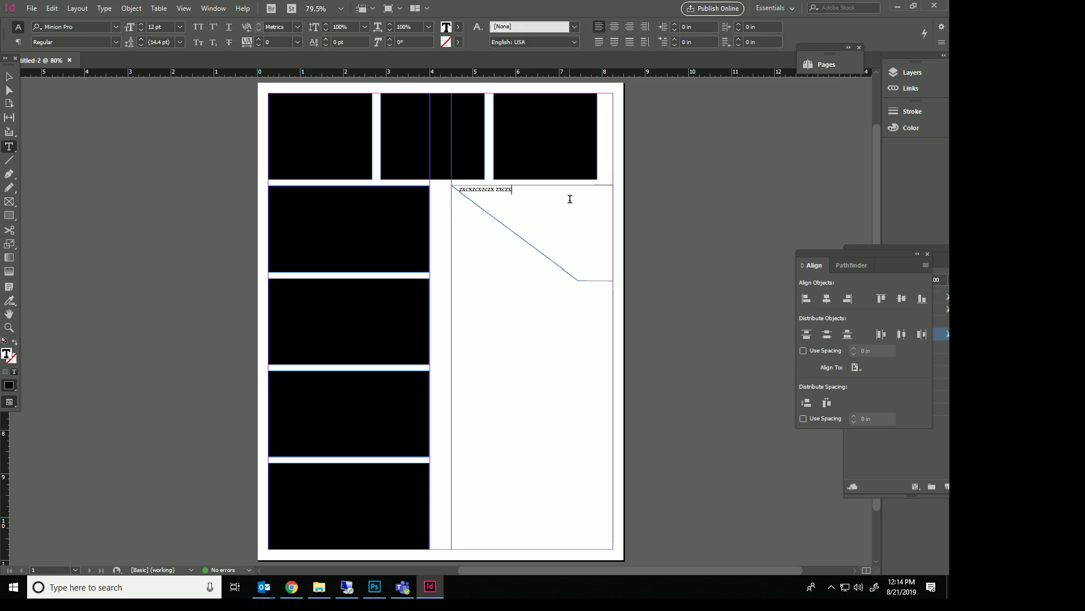
key("ctrl+a")
left_click(540, 185)
left_click(155, 9)
mouse_move(120, 9)
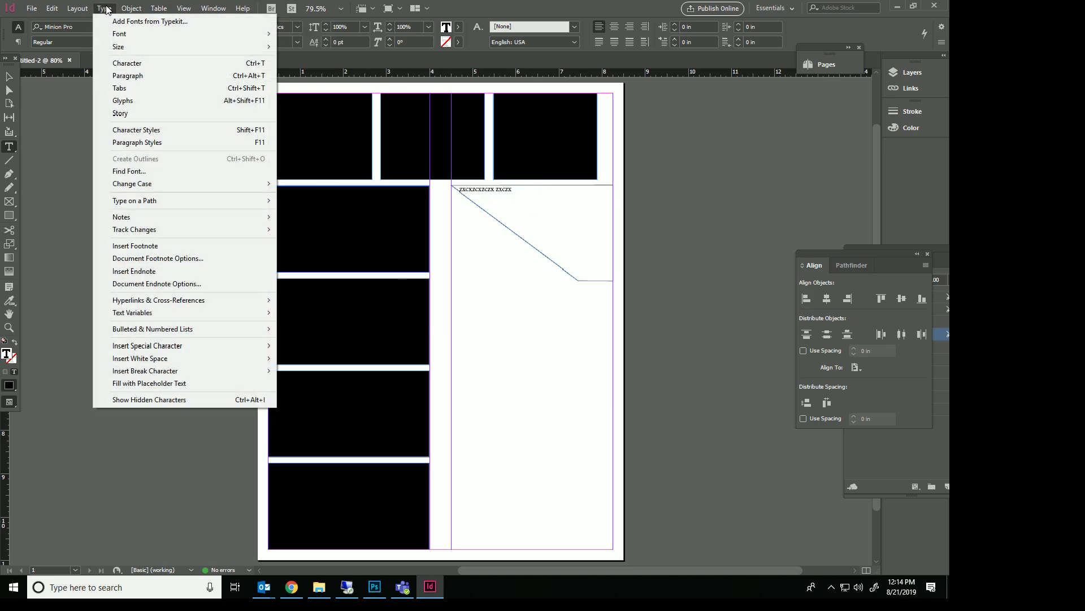
left_click(147, 383)
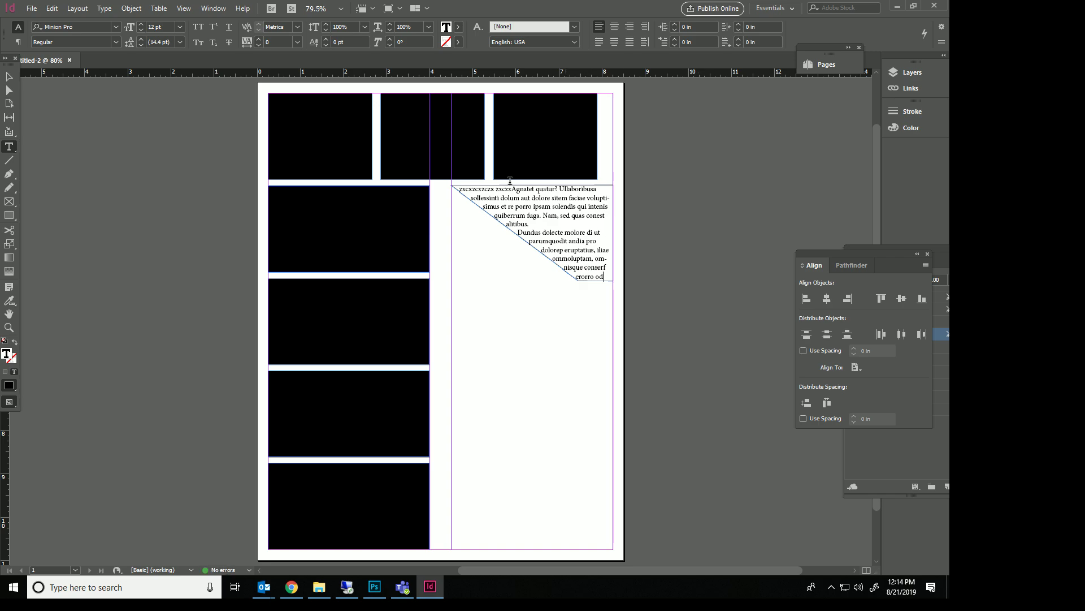
key("Escape")
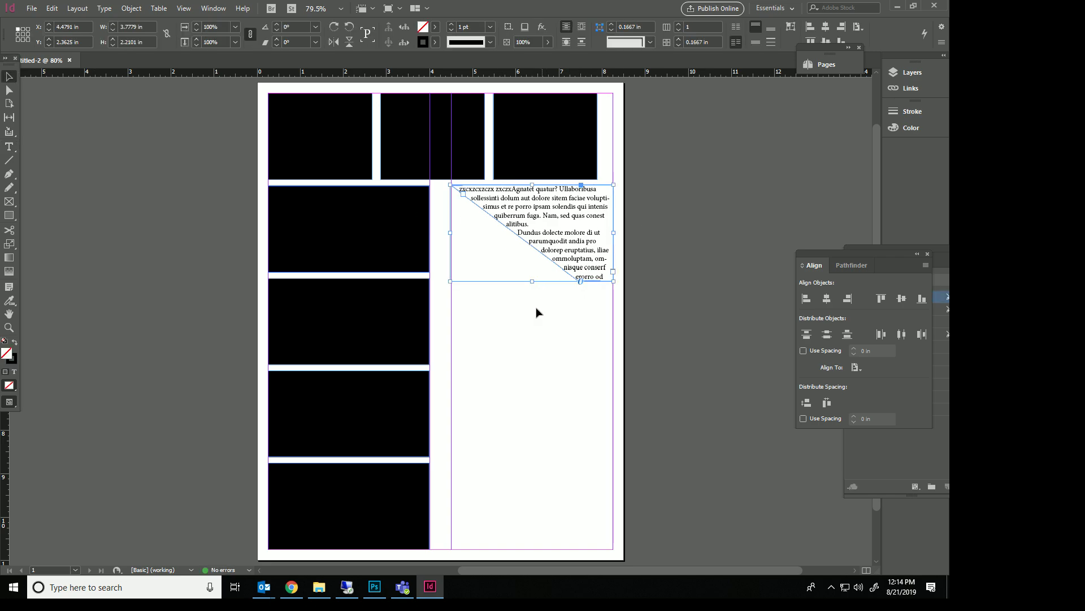
Set the slanted text frame's stroke to None, and briefly preview the page without guides and frame edges.
left_click(536, 309)
left_click(560, 264)
left_click(435, 43)
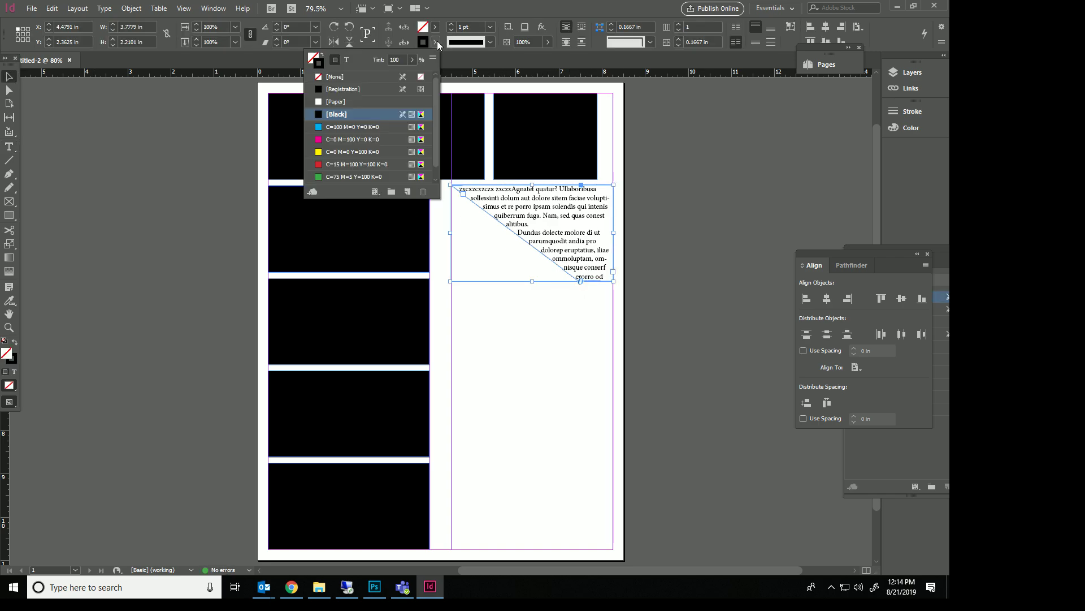
left_click(337, 76)
left_click(497, 418)
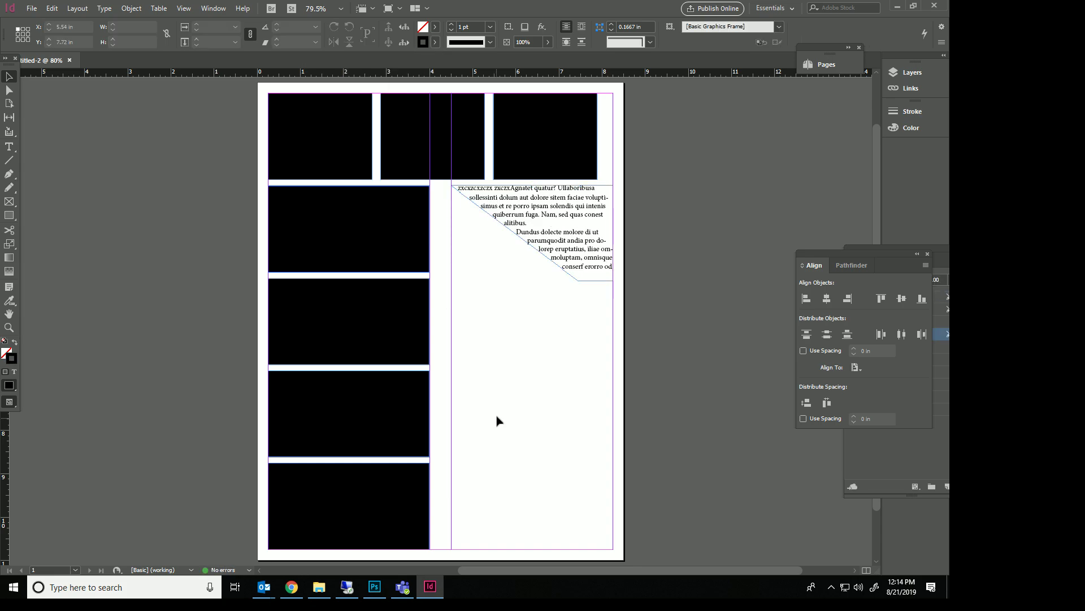
key("w")
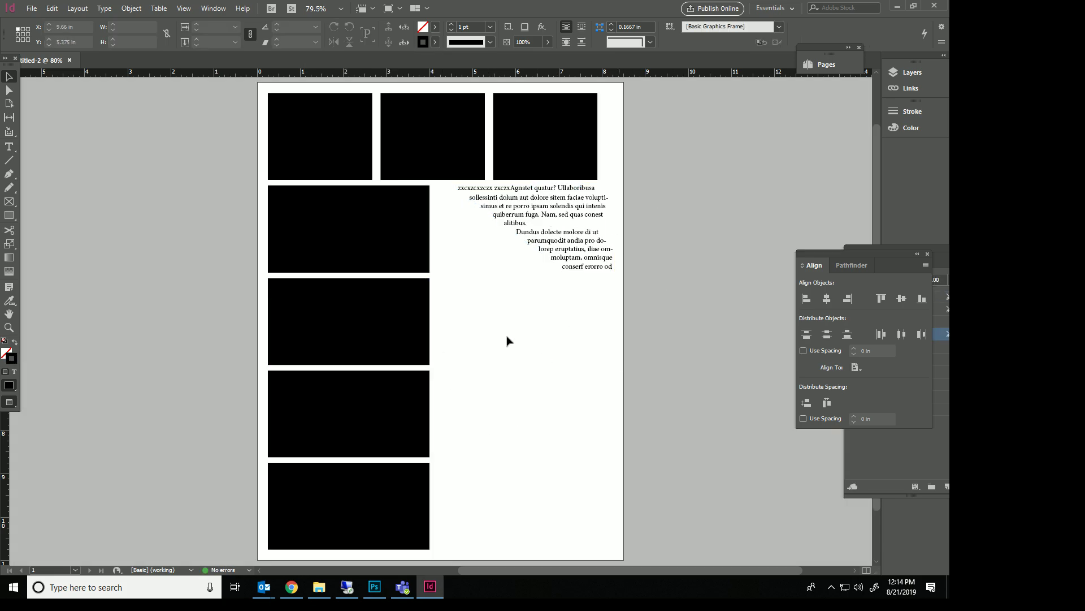
key("w")
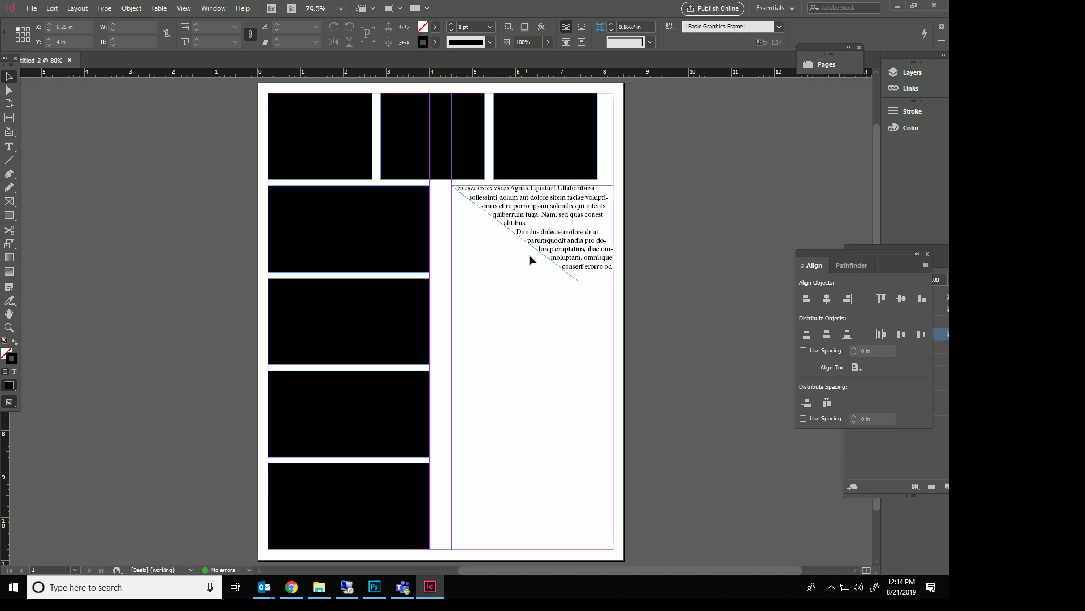
Create a text frame about 3.75 in wide and 1.83 in high below the slanted frame and fill it with placeholder text.
left_click(568, 250)
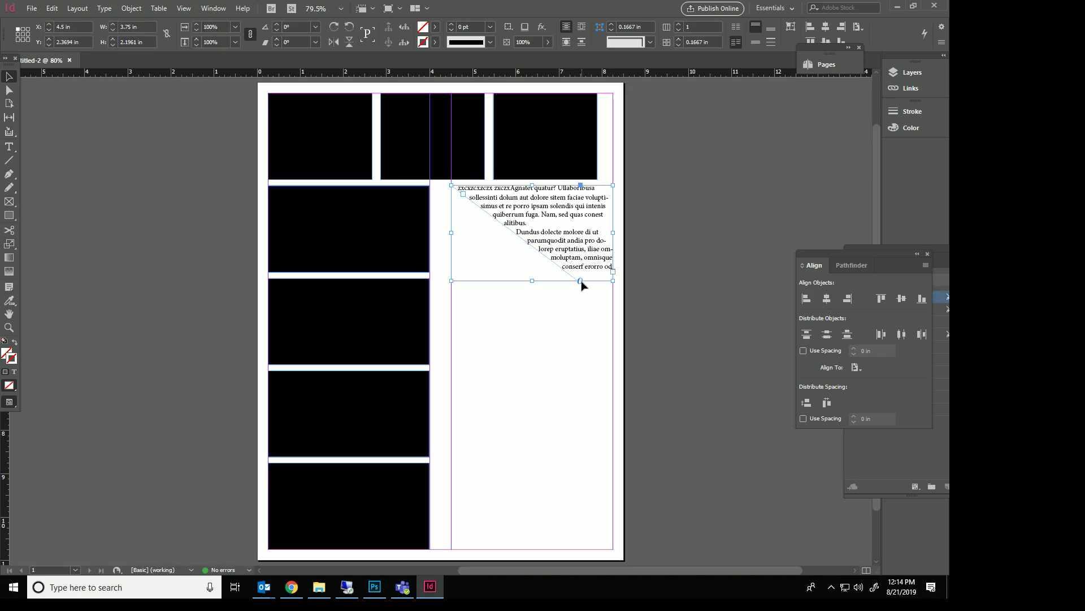
left_click(9, 217)
left_click(9, 146)
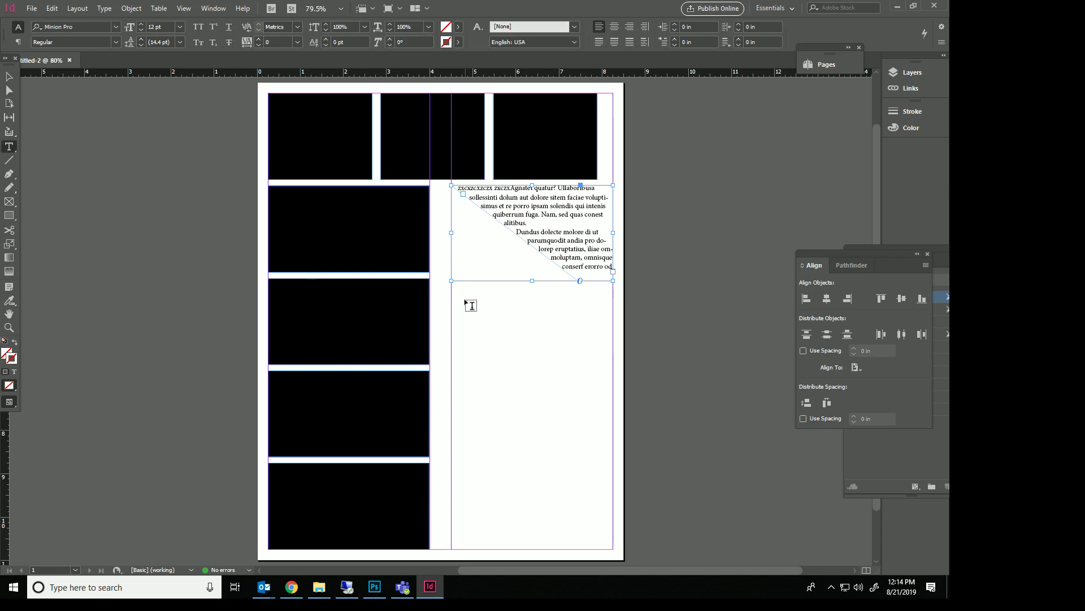
left_click_drag(452, 292, 609, 369)
left_click(132, 9)
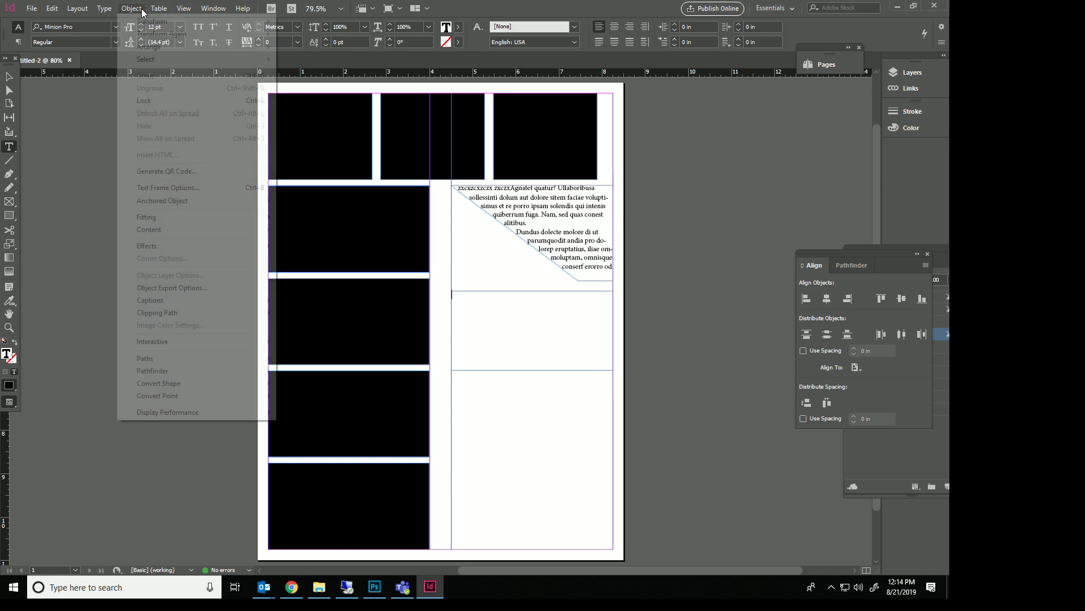
mouse_move(153, 10)
mouse_move(104, 9)
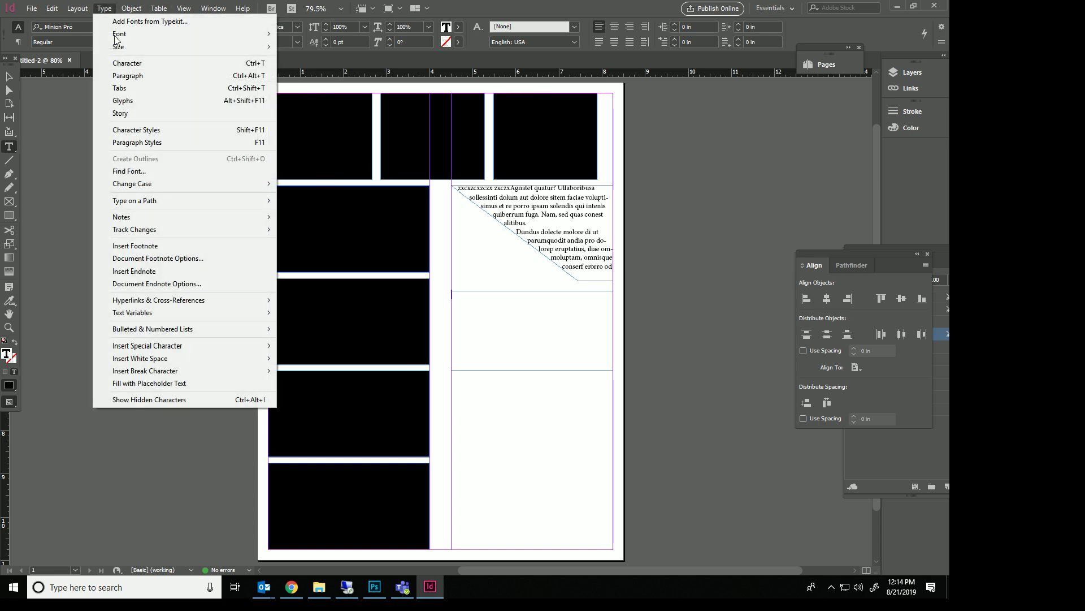
left_click(147, 387)
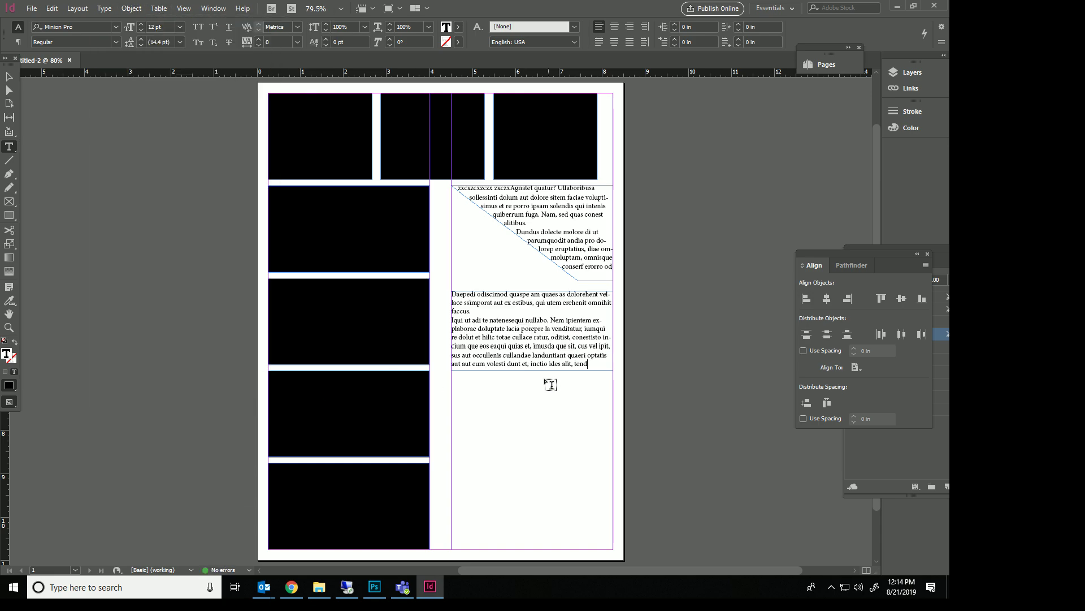
key("Escape")
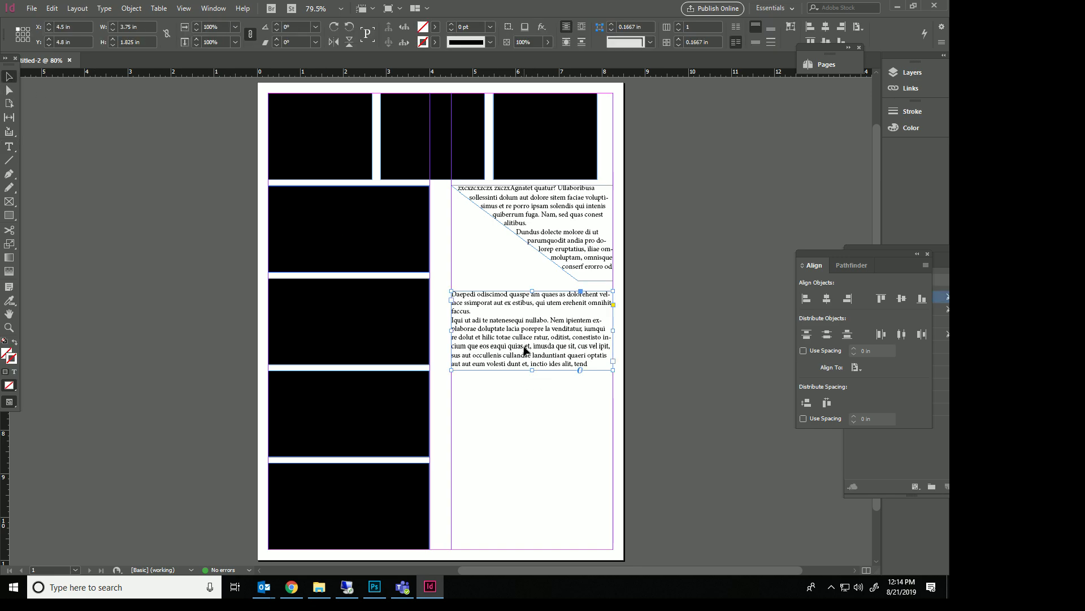
Shorten the rectangular text frame to about 0.98 in high and duplicate it further down the column at about Y 7.7 in.
left_click_drag(534, 370, 536, 456)
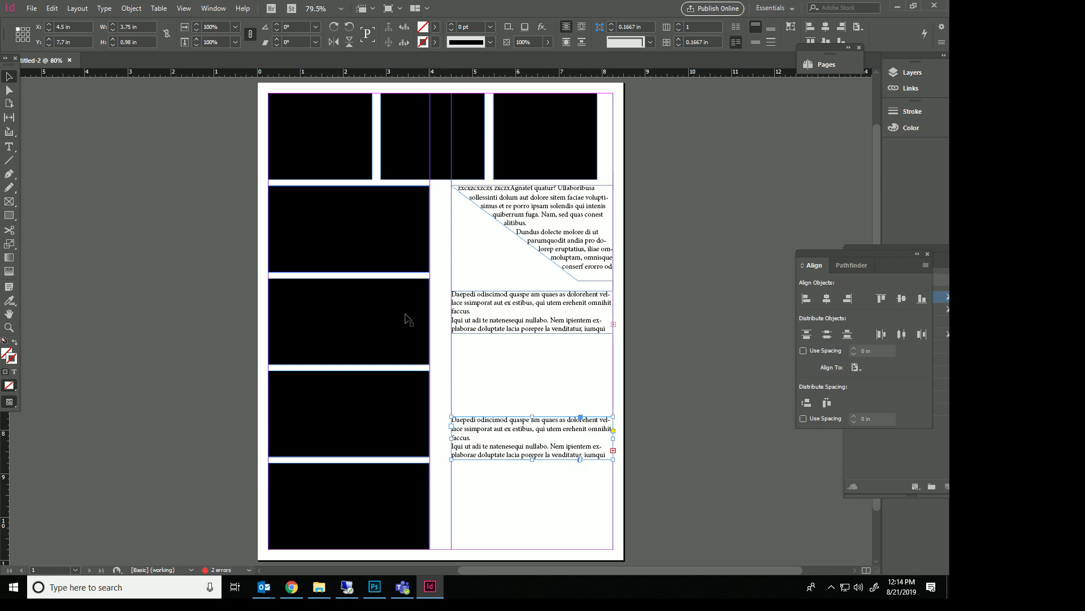
Place a copy of a 3.75 by 2 in black rectangle directly under the shortened text frame, and delete the duplicate text frame.
left_click(535, 376)
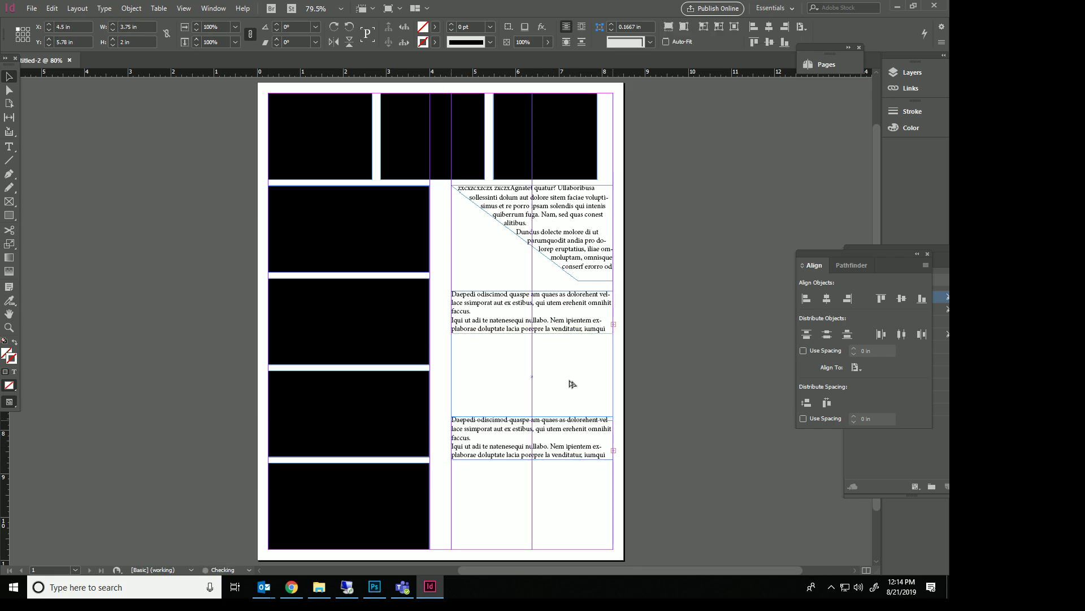
left_click_drag(570, 381, 570, 381)
left_click_drag(555, 438, 554, 443)
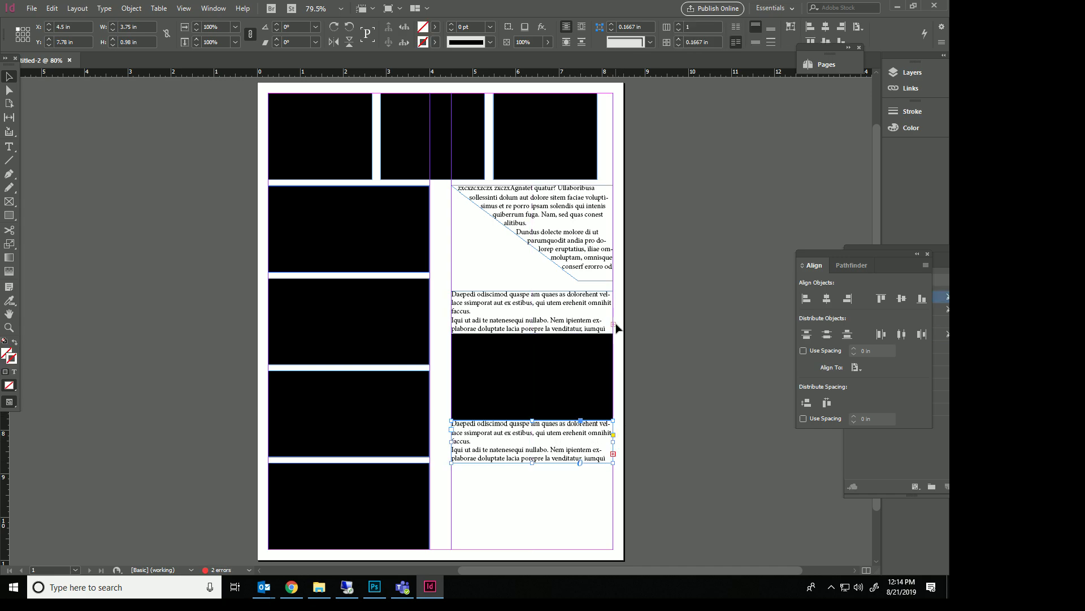
key("Delete")
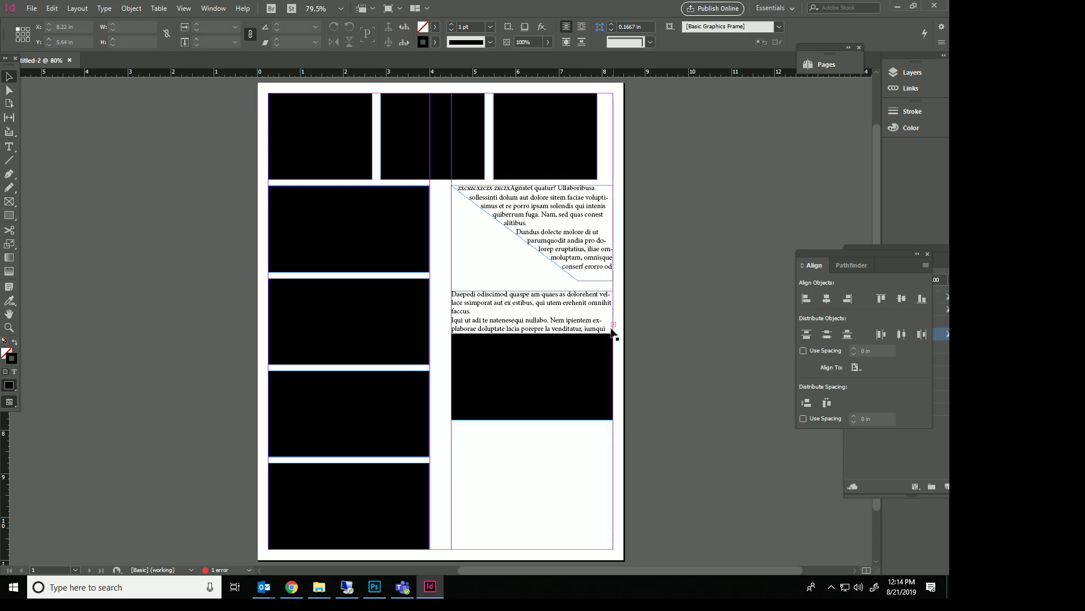
key("ctrl+z")
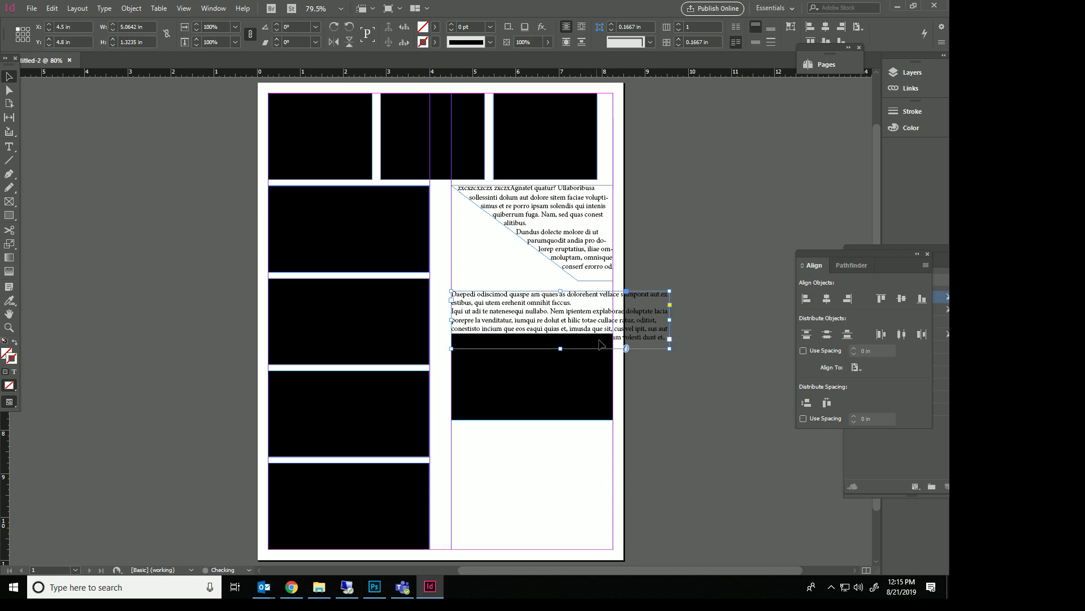
left_click_drag(600, 344, 609, 460)
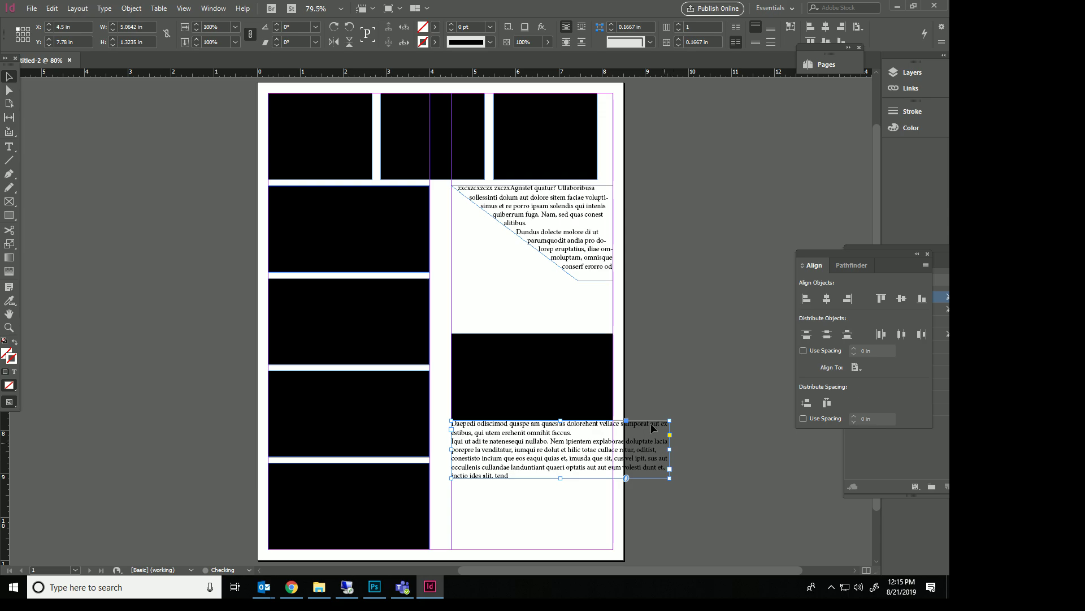
key("ctrl+z")
key("ctrl+z")
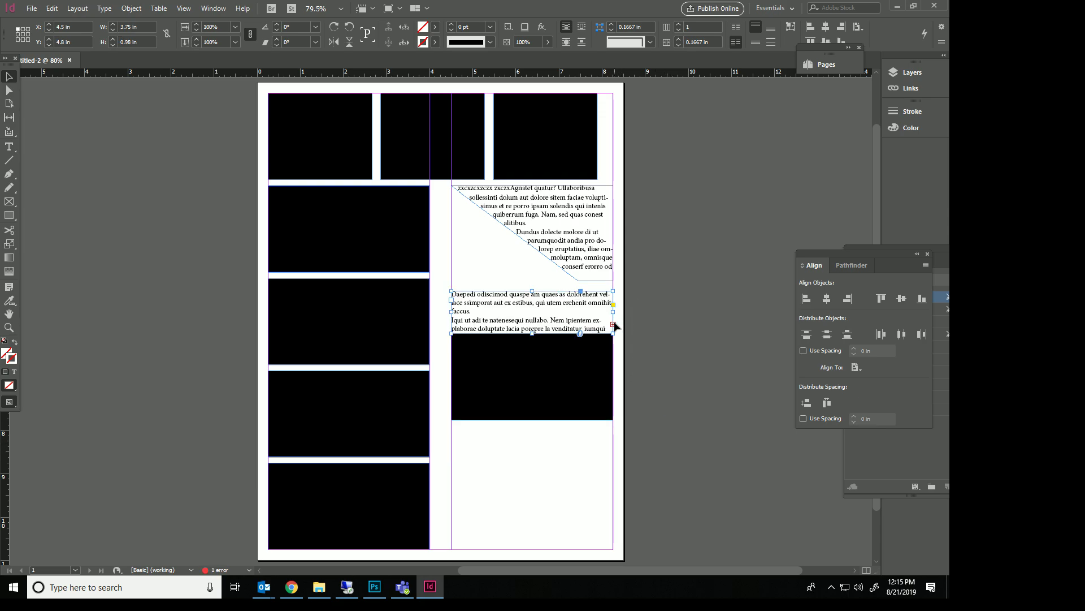
left_click_drag(615, 325, 616, 452)
key("ctrl+z")
left_click(613, 325)
mouse_move(613, 329)
left_mouse_down()
mouse_move(551, 446)
mouse_move(589, 401)
left_mouse_up()
key("ctrl+z")
key("Escape")
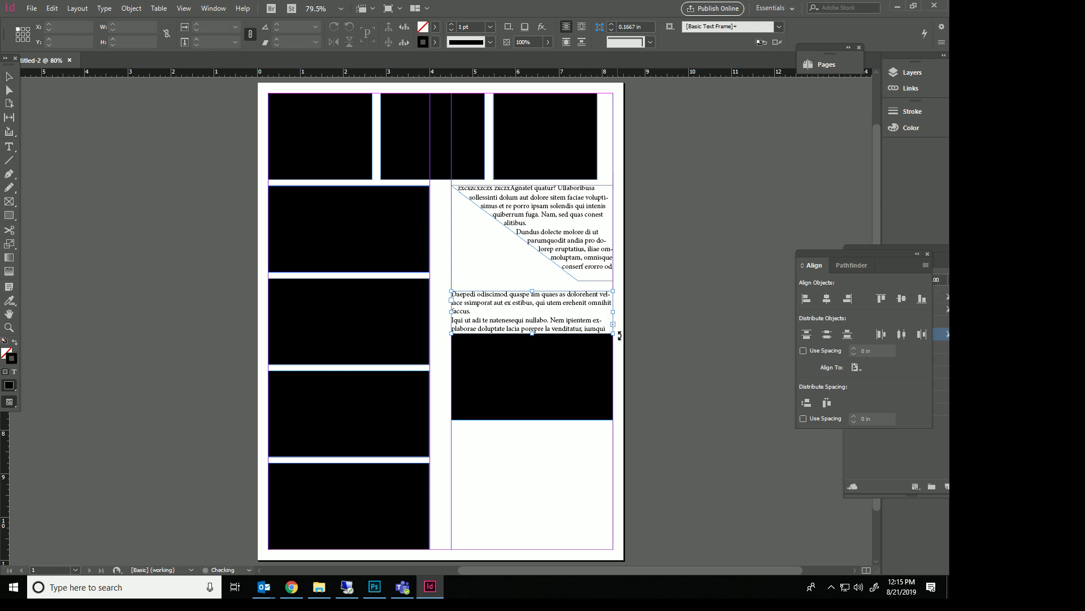
key("v")
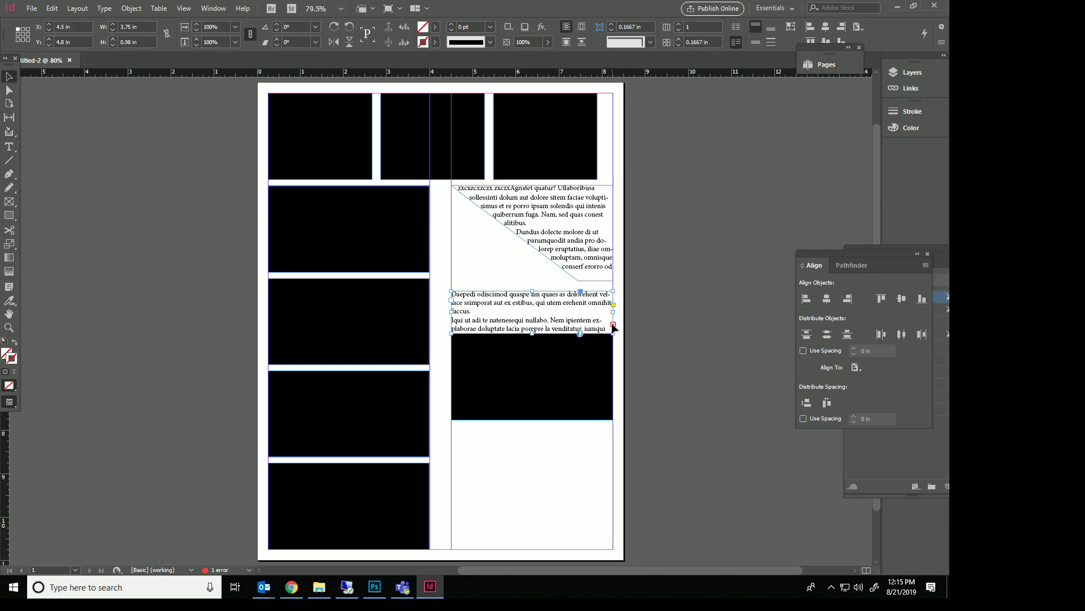
Thread the text frame's overset text into a new frame directly below the black rectangle, about 3.75 in wide and 1.32 in high.
left_click(613, 324)
left_click(458, 426)
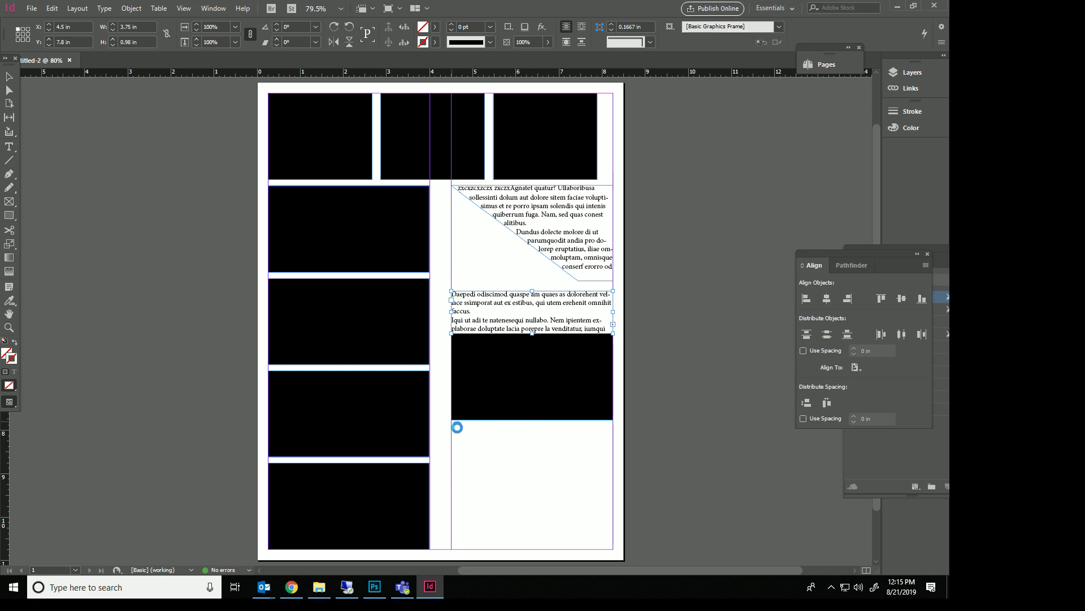
left_click_drag(451, 421, 613, 478)
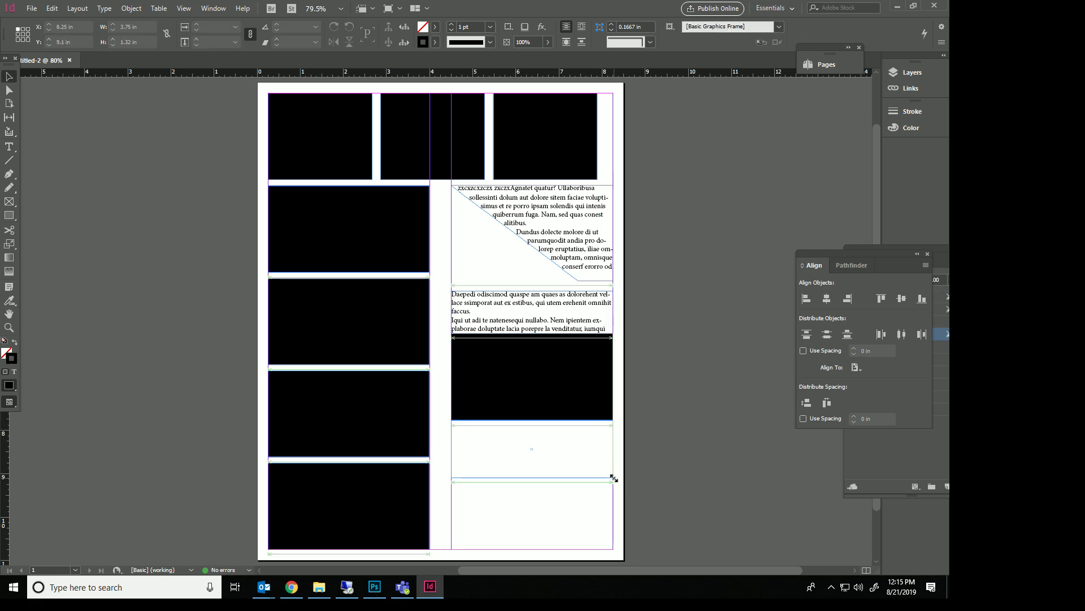
Insert "sdf sdf sdfsdf sd fsd fsdfdsf dsfssdsd fsd fsd" before "explaborae" in the upper threaded frame so the text reflows.
double_click(593, 322)
type("sdf sdf sdfsdf sd f")
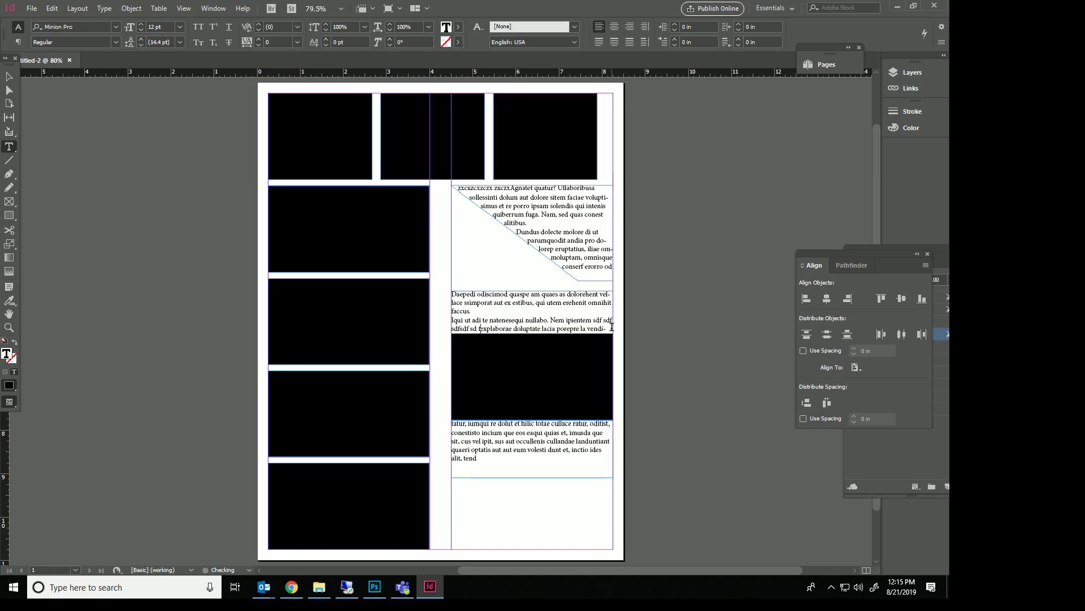
type("sd fsdfdsf dsfssdsd fsd fsdexplaborae")
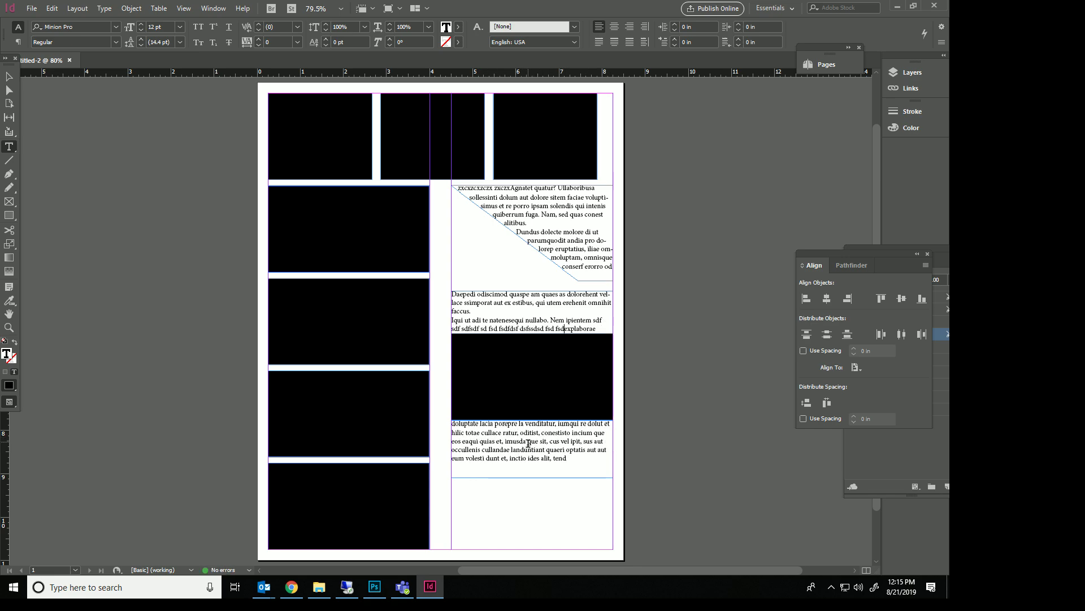
Move the lower threaded text frame down to about Y 8.25 in and lower the black rectangle slightly, leaving gaps above and below it.
left_click(9, 77)
left_click(650, 422)
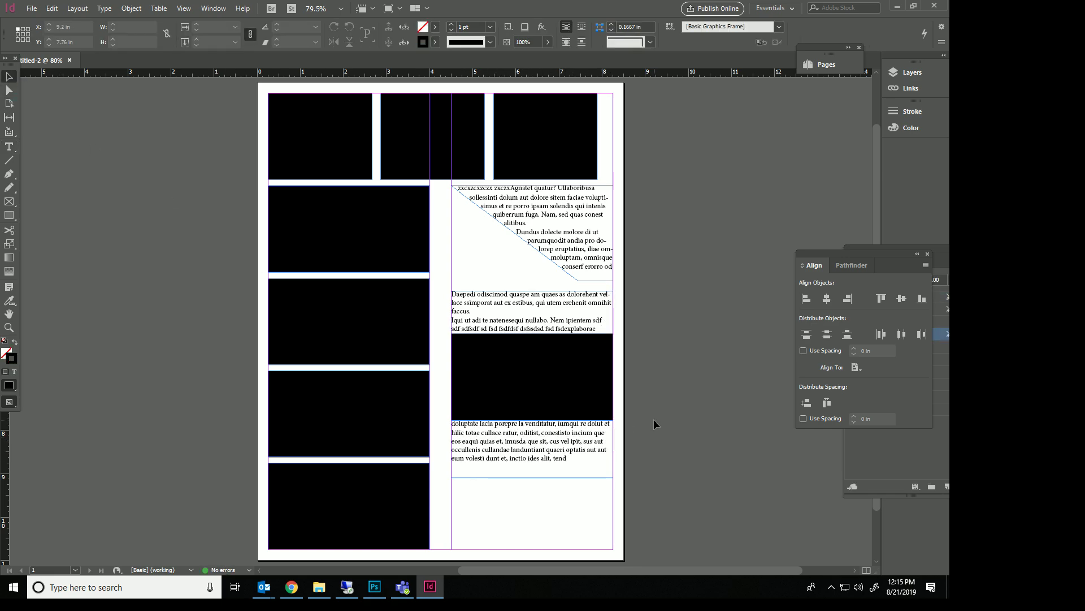
left_click_drag(587, 444, 568, 464)
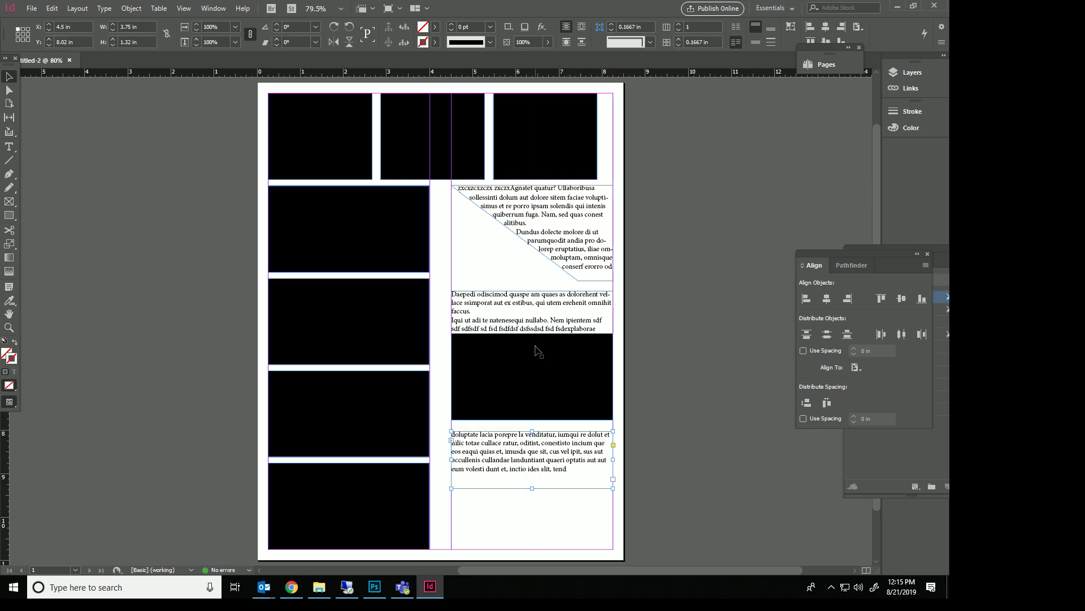
left_click(537, 356)
left_click_drag(538, 357, 540, 359)
left_click_drag(546, 434, 547, 444)
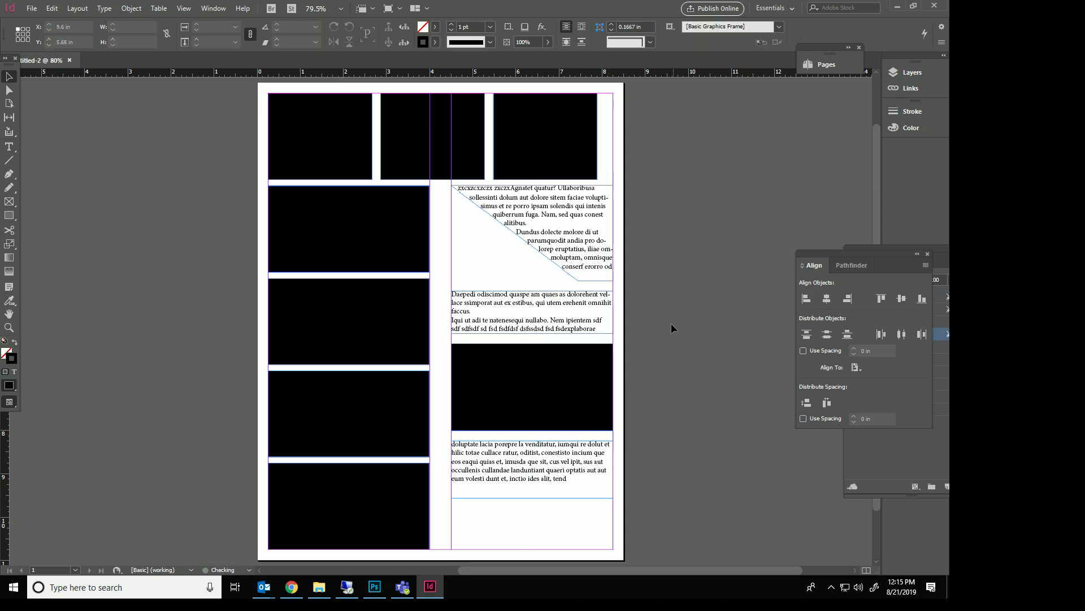
Distribute the upper threaded frame, black rectangle and lower threaded frame by vertical centers, using Align to Selection.
left_click_drag(671, 324, 506, 485)
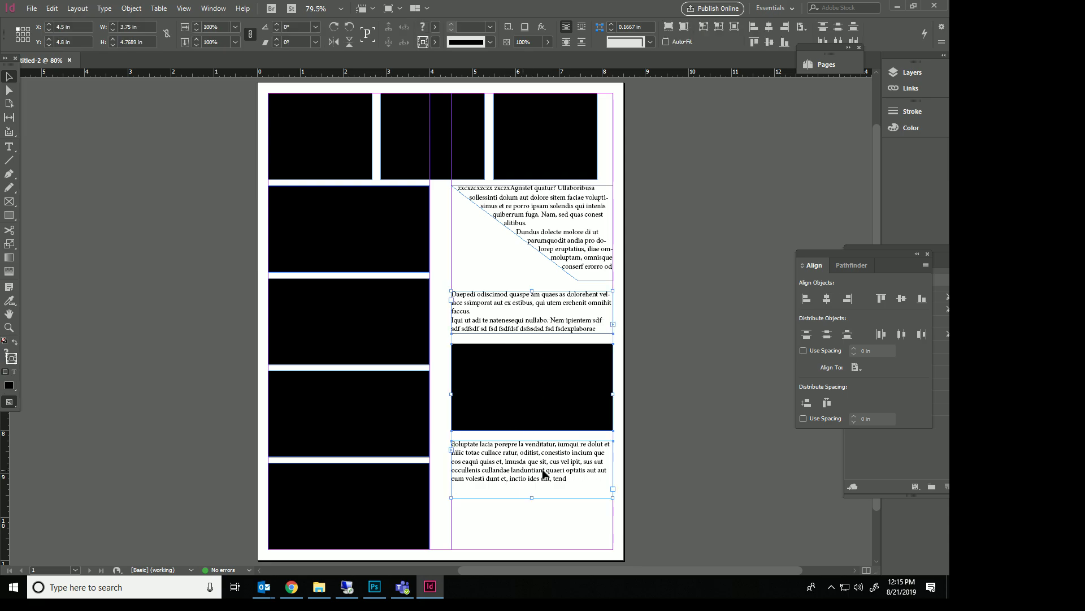
left_click(828, 338)
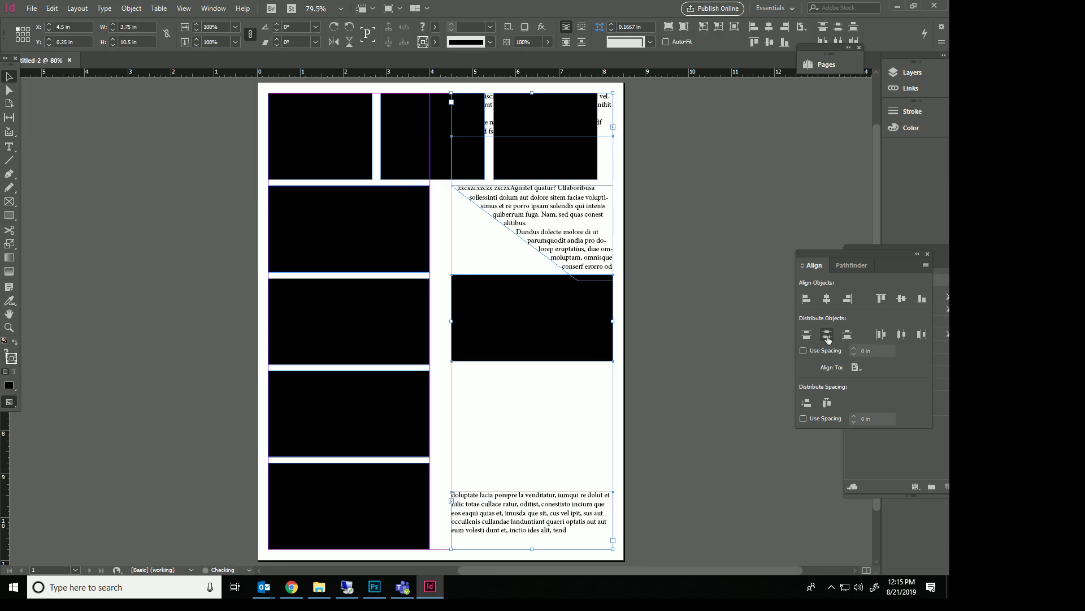
key("ctrl+z")
left_click(854, 367)
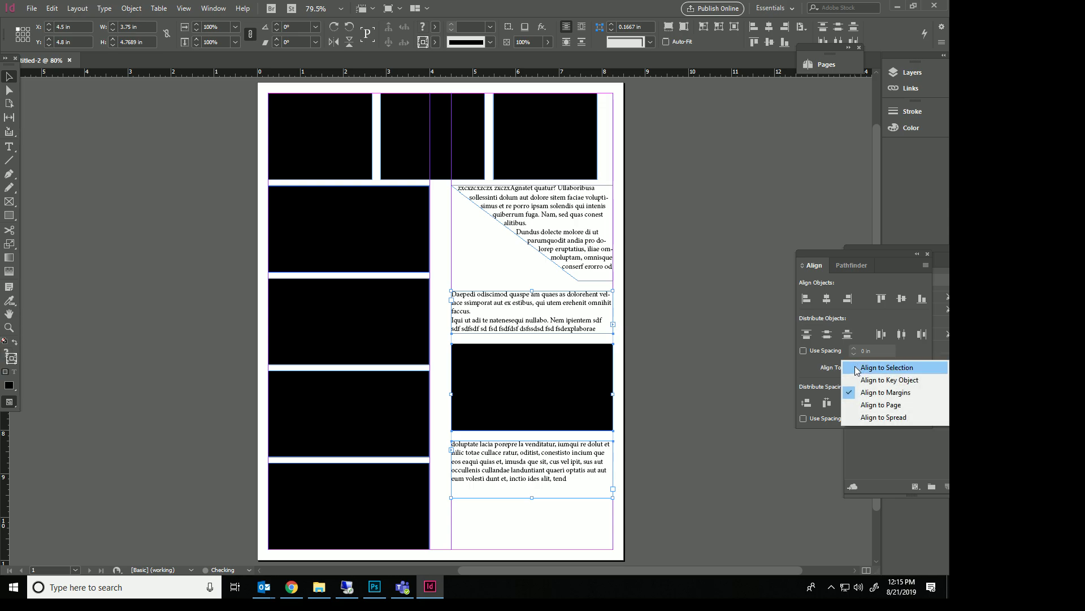
left_click(871, 371)
left_click(829, 337)
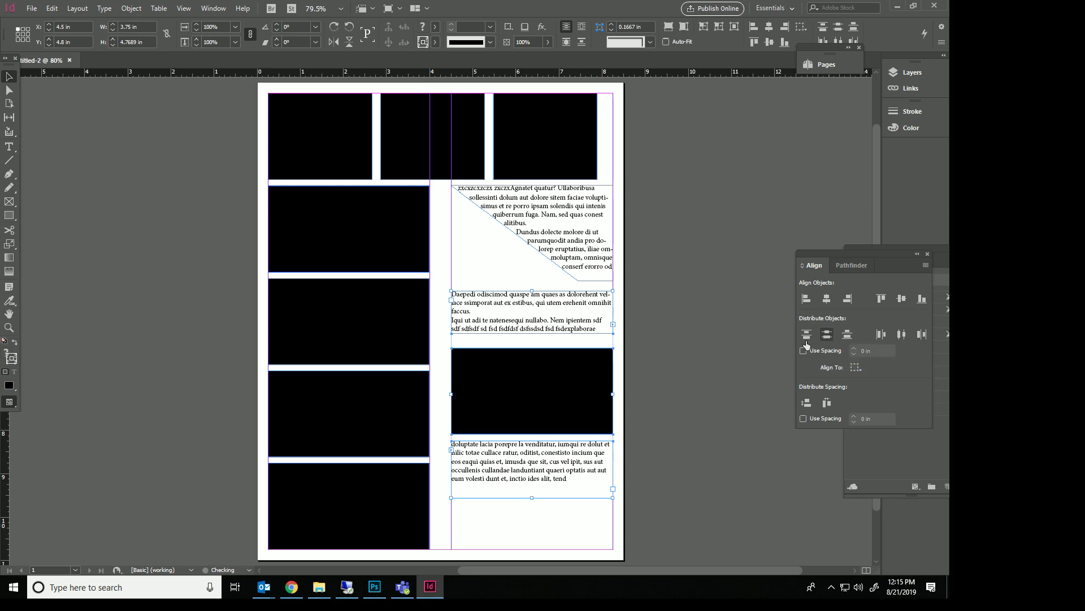
left_click(710, 404)
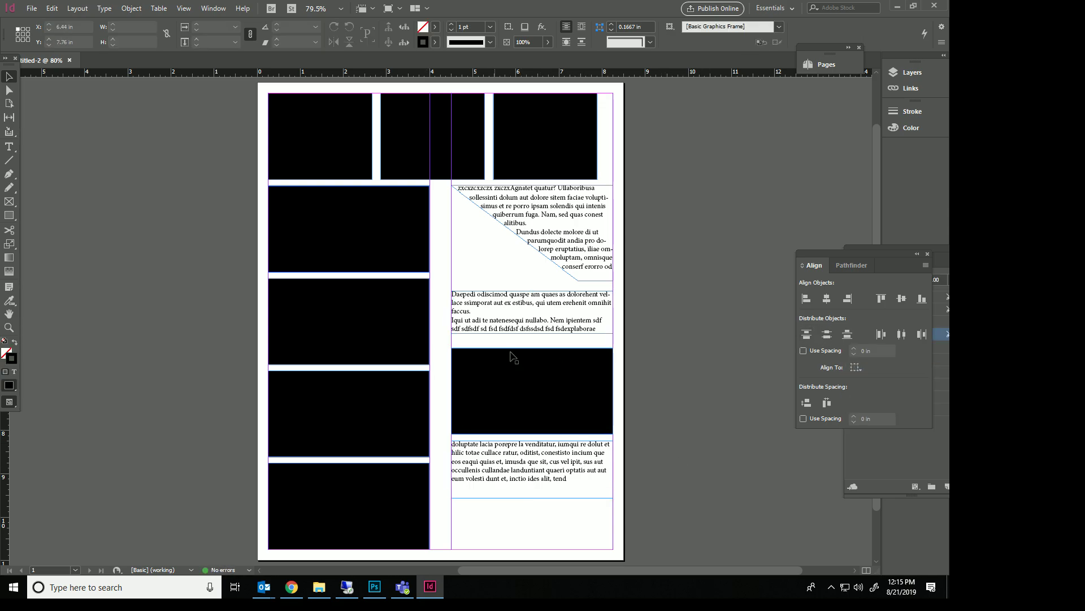
Extend the upper threaded frame down by one text line and redistribute it with the rectangle and lower frame by vertical centers.
left_click(556, 335)
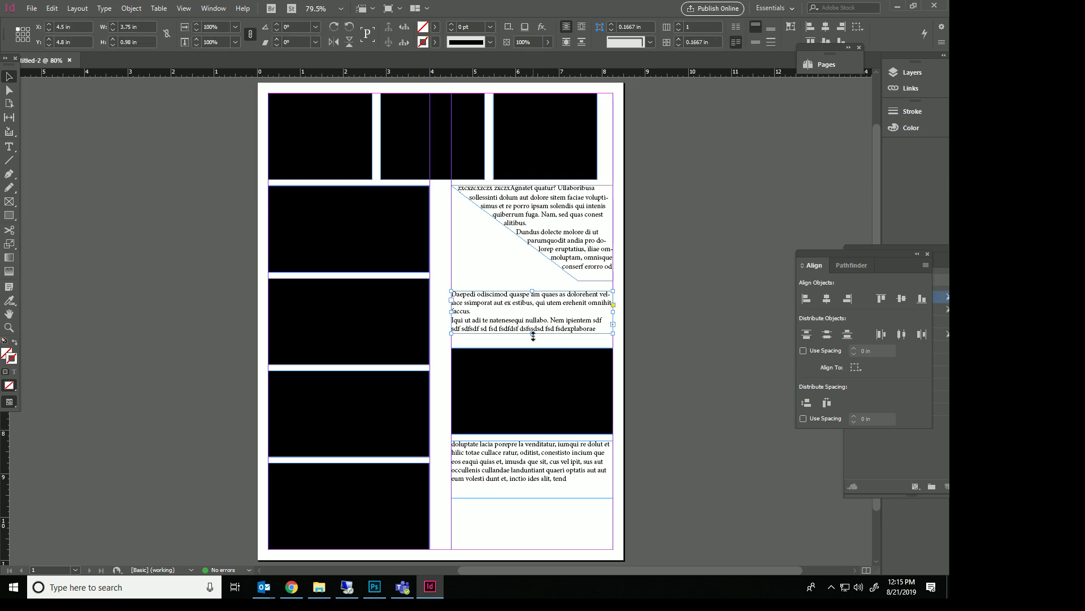
left_click_drag(532, 335, 534, 341)
left_click_drag(686, 315, 528, 497)
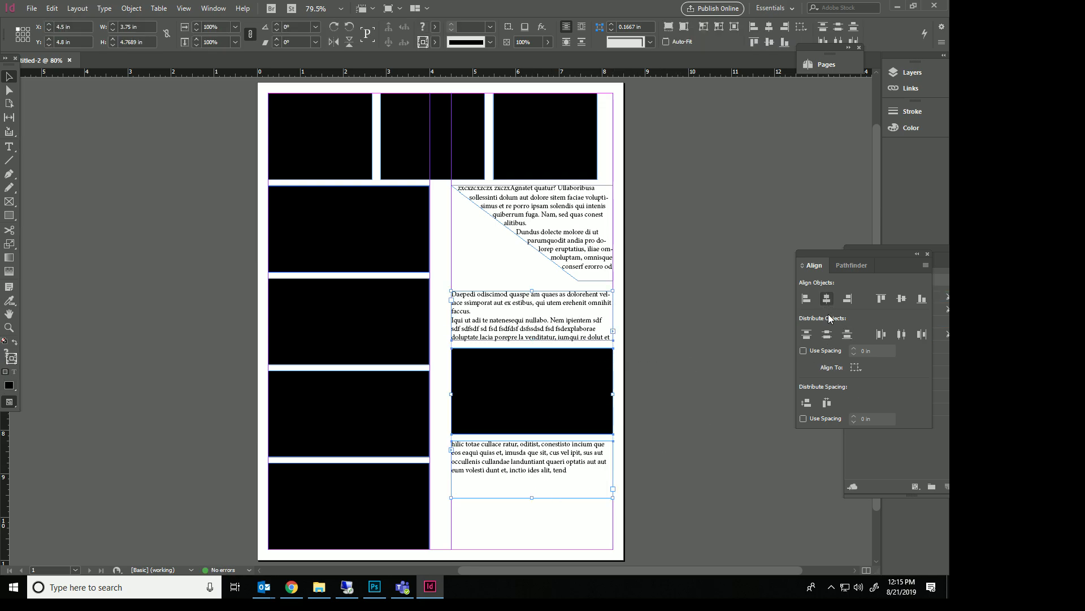
left_click(827, 334)
left_click(765, 349)
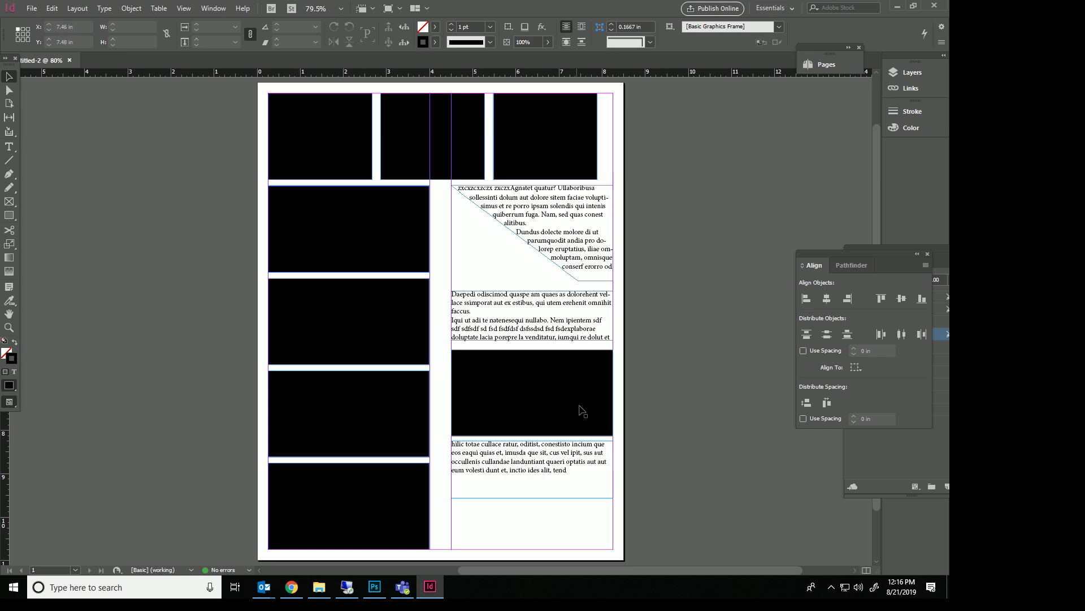
Narrow the lower threaded frame to 1.875 in and thread its overset text into a new frame beside it, about 1.7 by 1.32 in.
left_click(555, 463)
left_click_drag(613, 468, 532, 469)
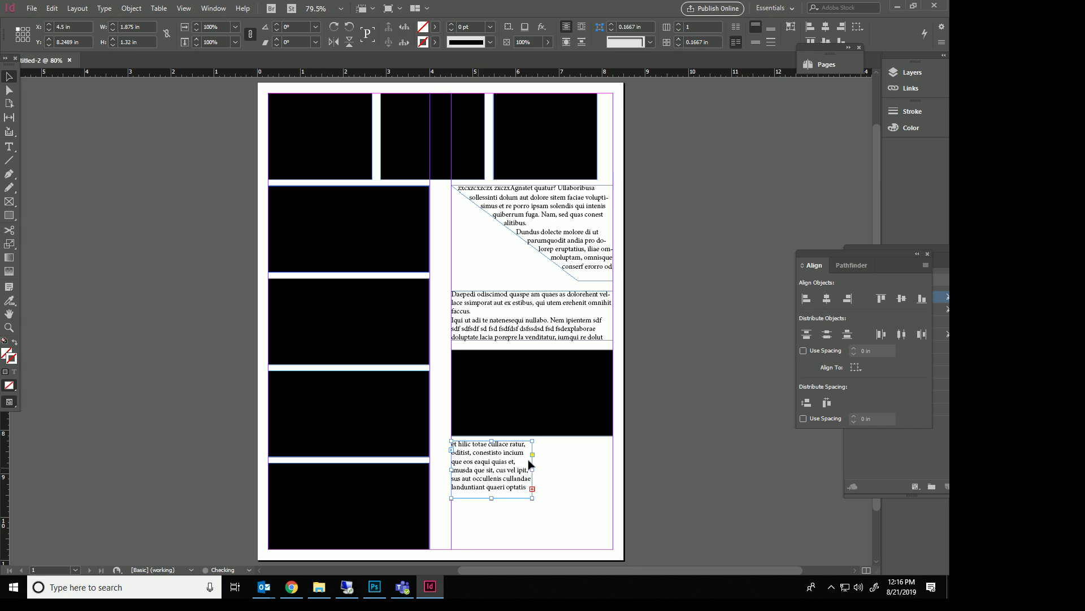
left_click(532, 488)
mouse_move(536, 440)
left_mouse_down()
mouse_move(612, 481)
mouse_move(610, 498)
left_mouse_up()
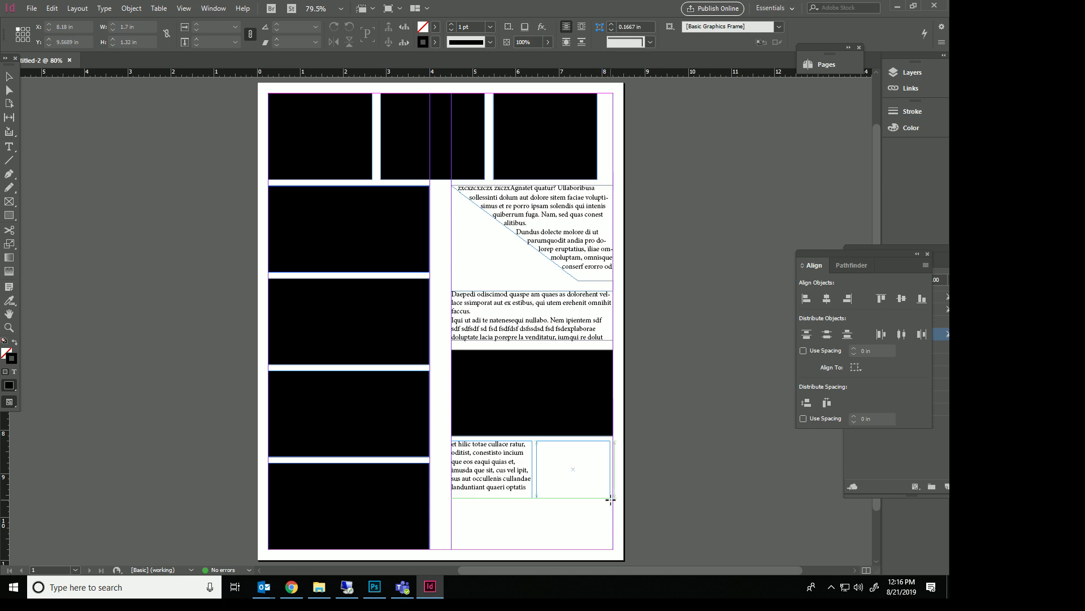
left_click(680, 482)
Replace "quaspe" in the upper threaded frame with filler text beginning "sd asd as dad sad adsasa dasd" so the text reflows.
double_click(491, 459)
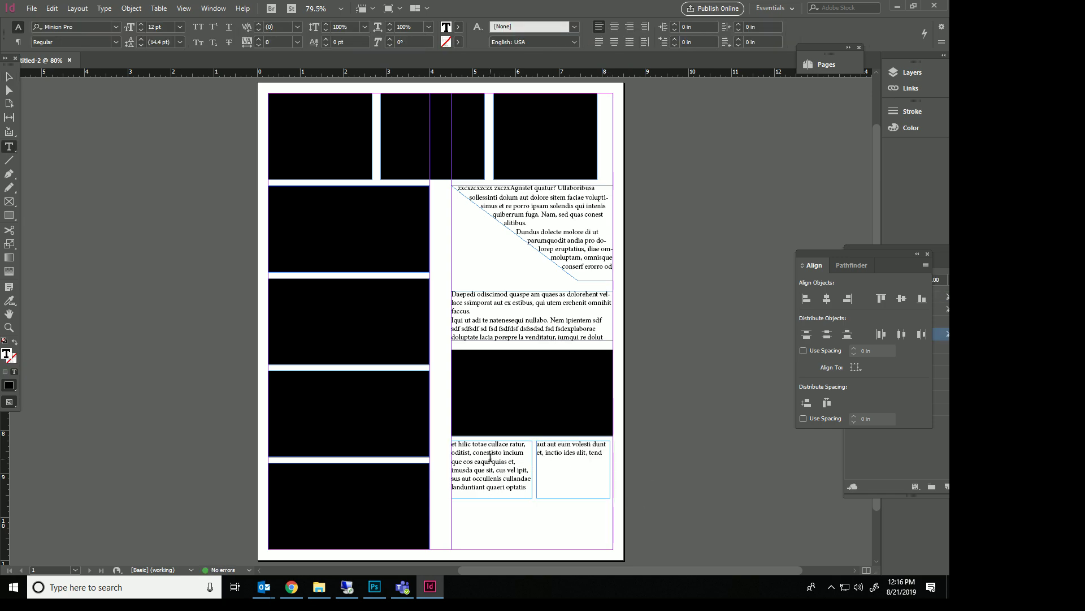
double_click(526, 294)
type("s")
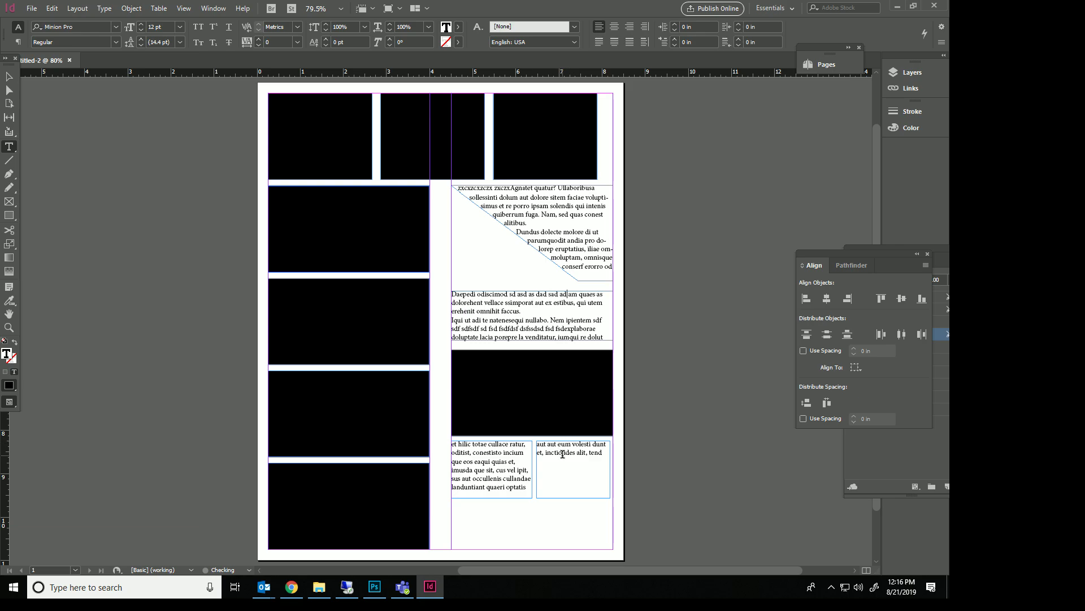
type("d asd as dad sad adsasa dasd sad- sad sadas dsad asdas sad asd asd asd as")
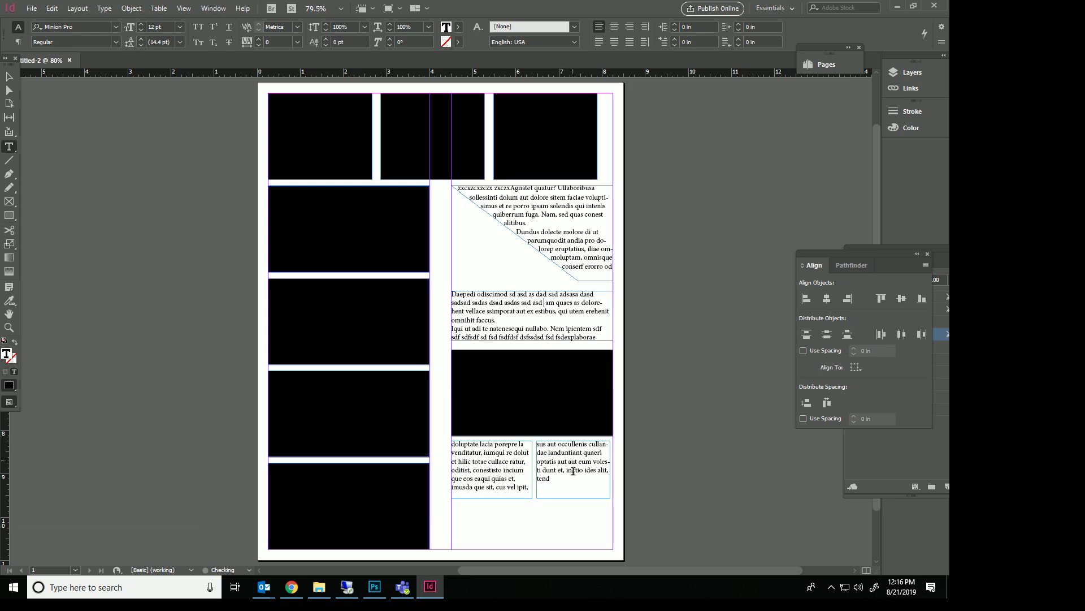
type("d asd asd asd as")
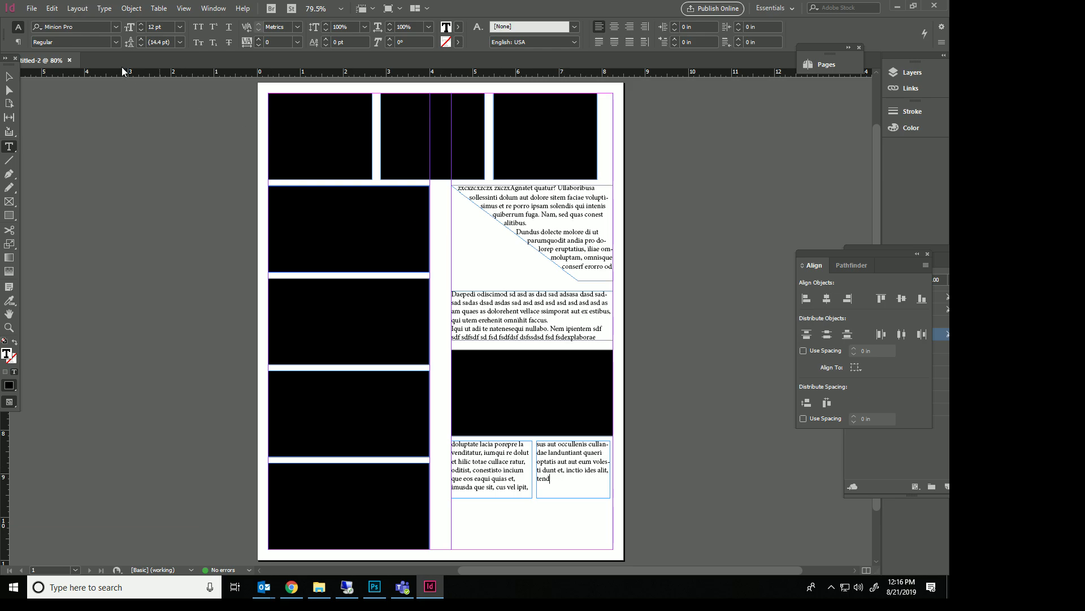
Select the whole threaded story, try centered and left alignment, and set it to justify all lines.
left_click(8, 76)
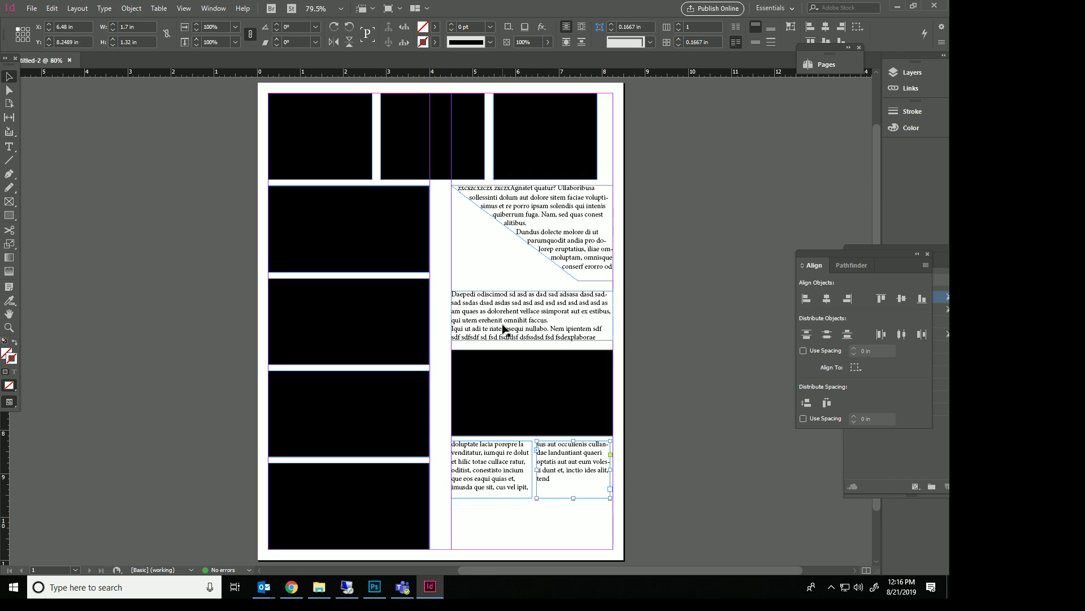
double_click(478, 325)
key("ctrl+a")
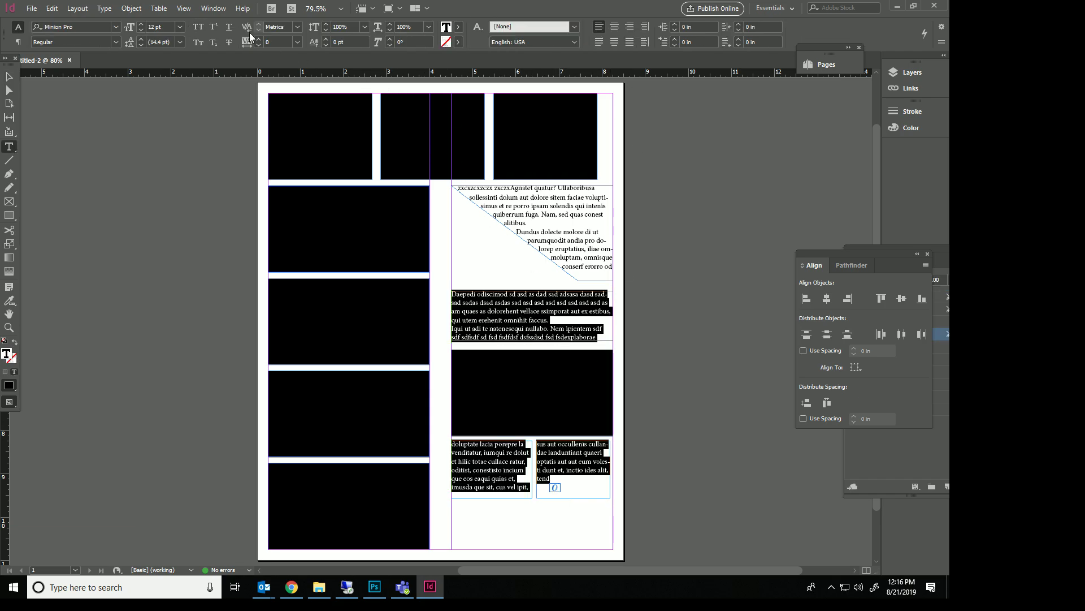
left_click(614, 27)
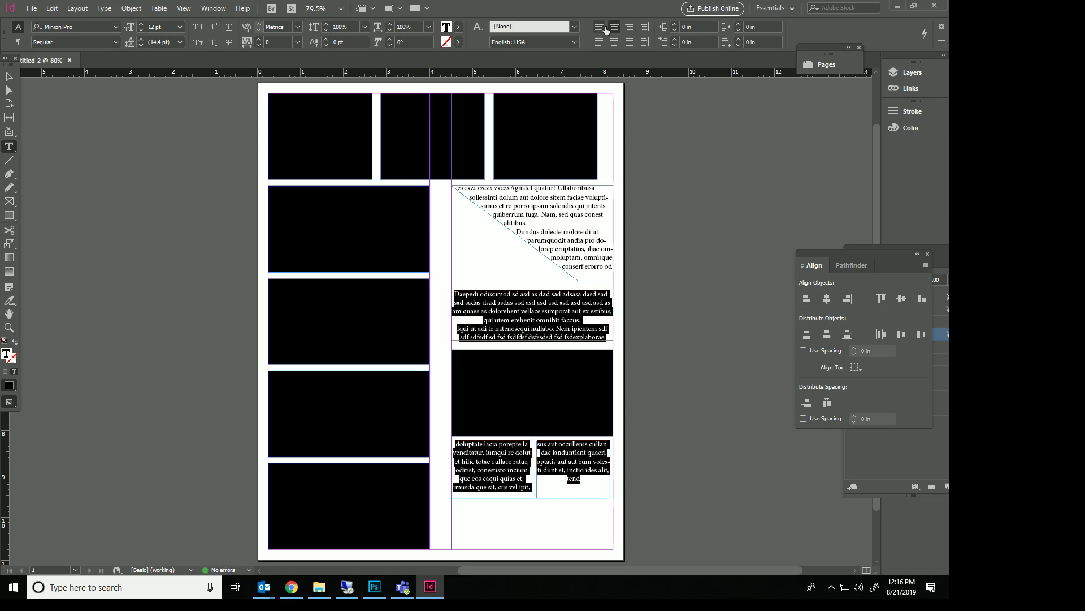
left_click(600, 26)
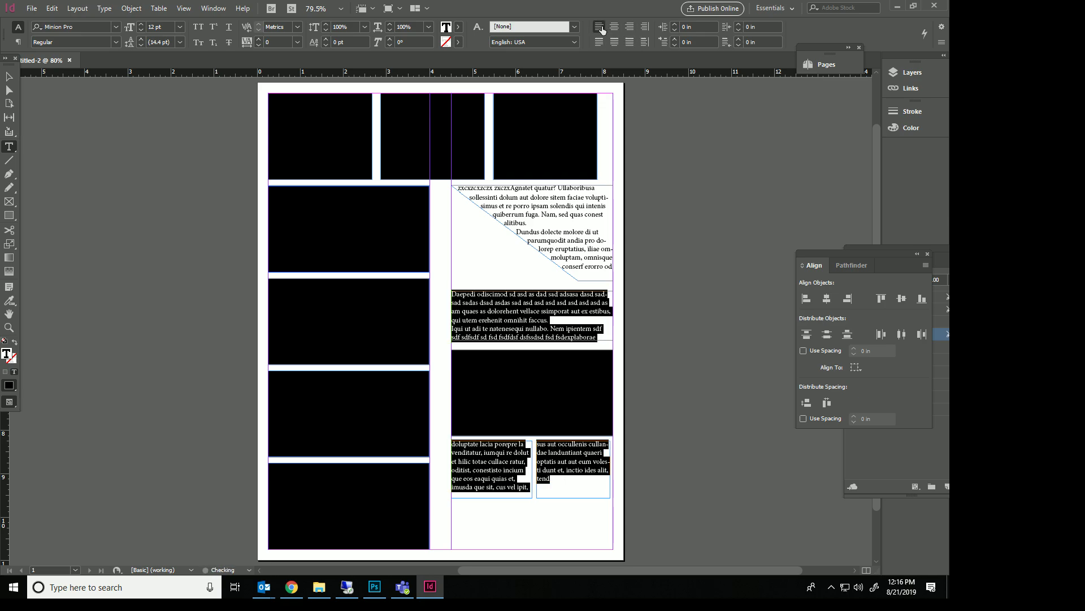
left_click(630, 43)
left_click(577, 326)
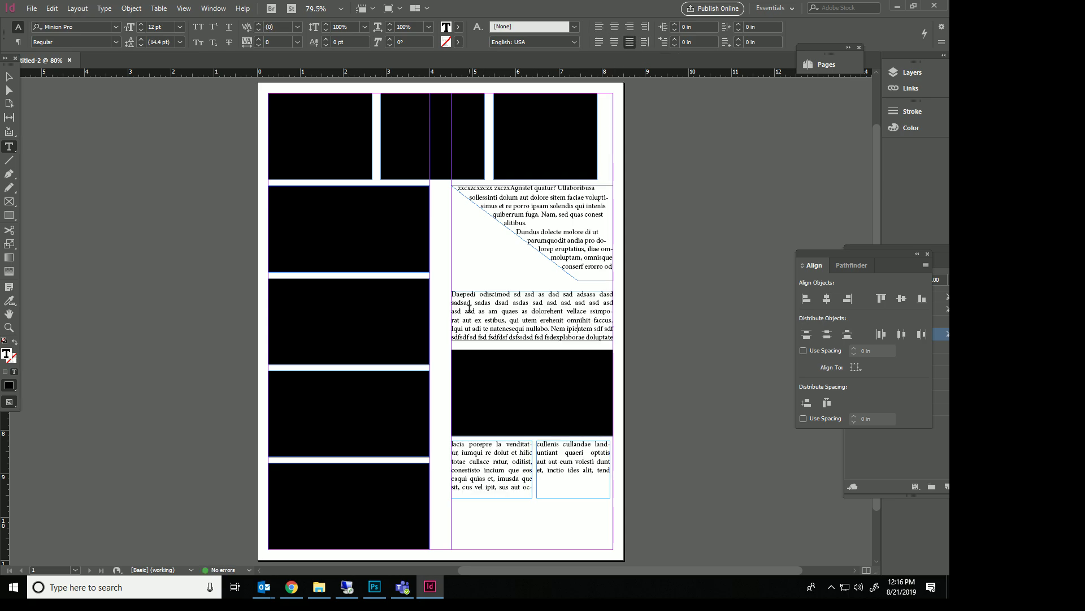
Inspect up close how the justified lines meet the edge of the upper threaded frame.
left_click(608, 480)
scroll(627, 314, "up", 5)
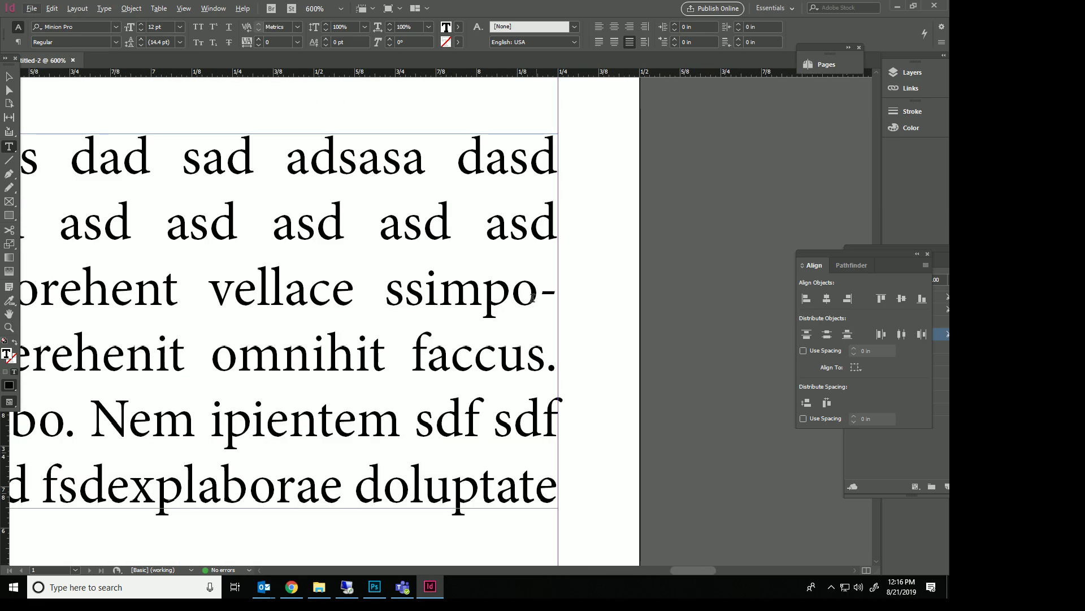
scroll(546, 297, "down", 5)
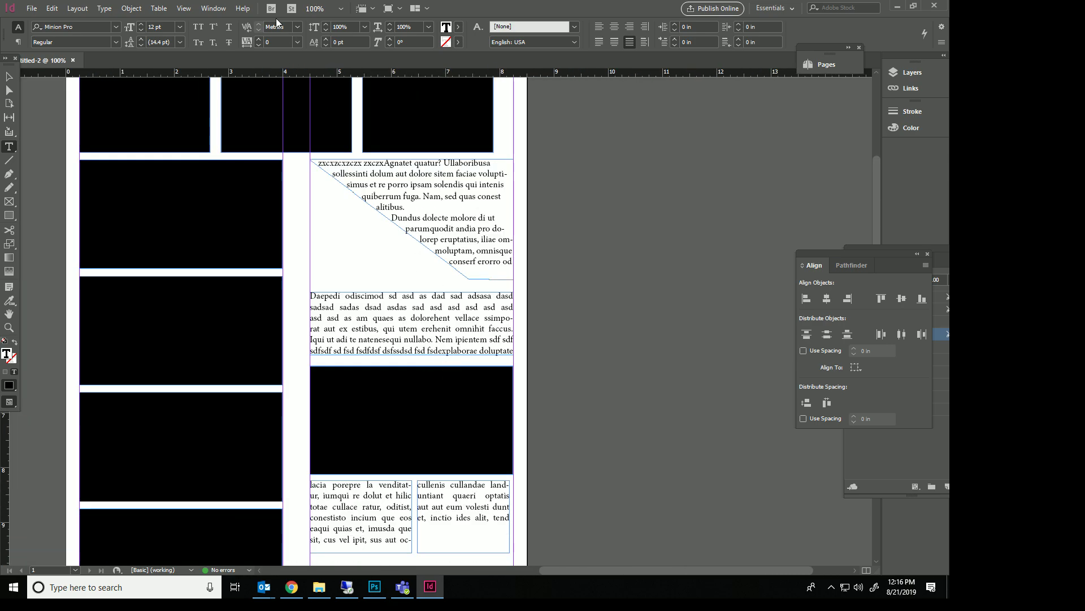
left_click(214, 7)
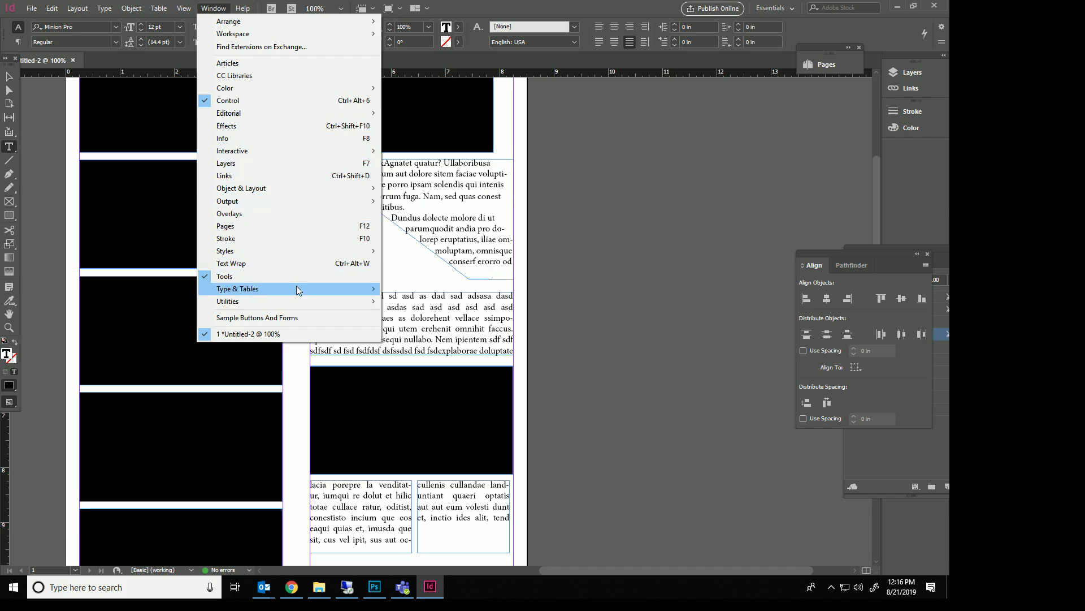
mouse_move(296, 286)
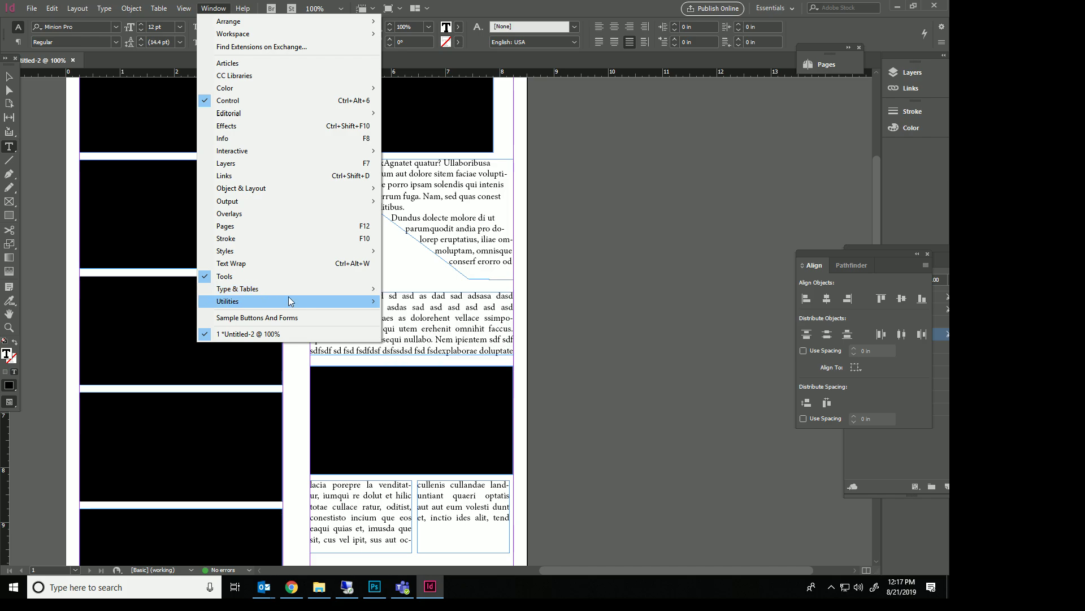
left_click(605, 300)
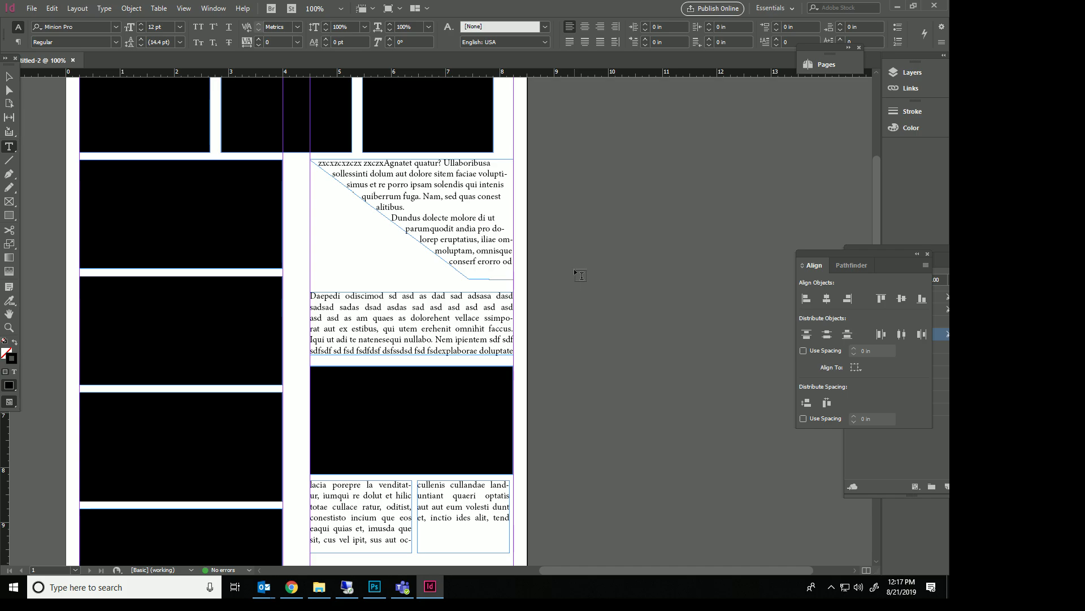
Examine the gaps between the black rectangles and how their edges line up with the columns.
scroll(203, 159, "up", 4)
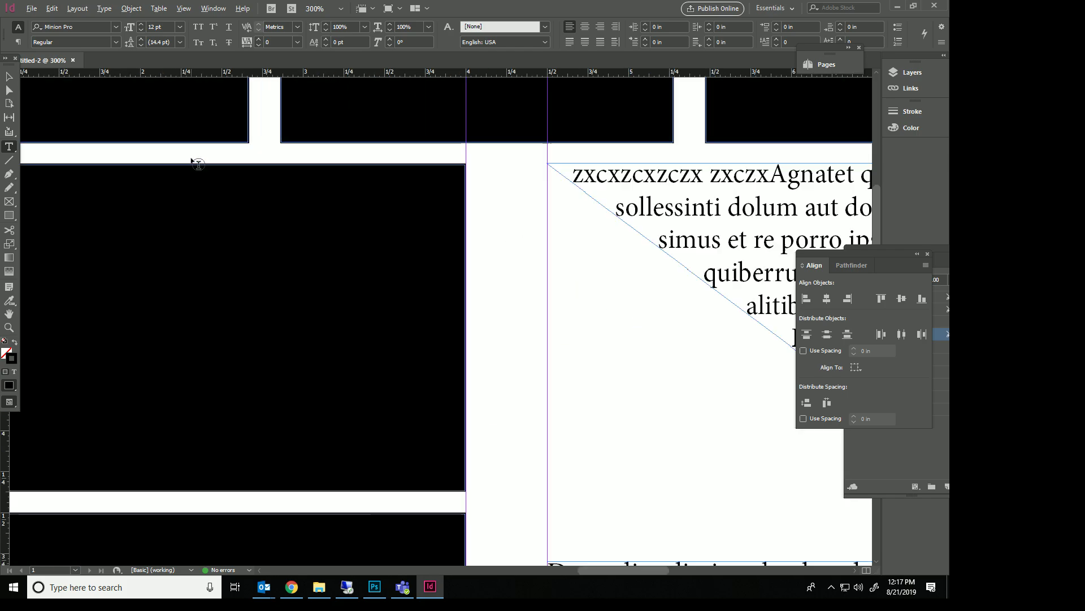
left_click(9, 76)
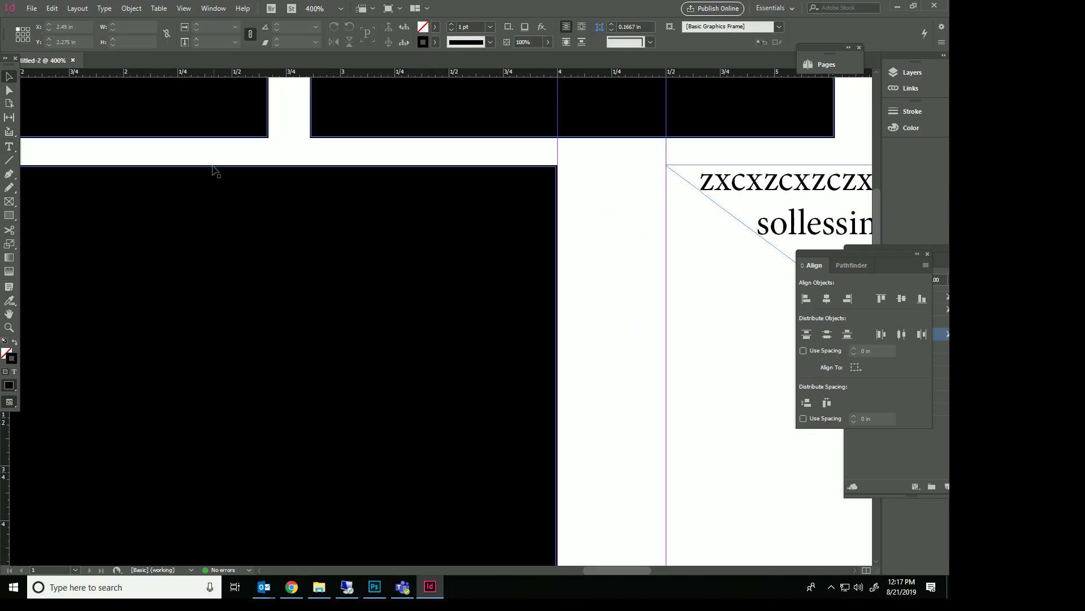
left_click_drag(268, 414, 351, 92)
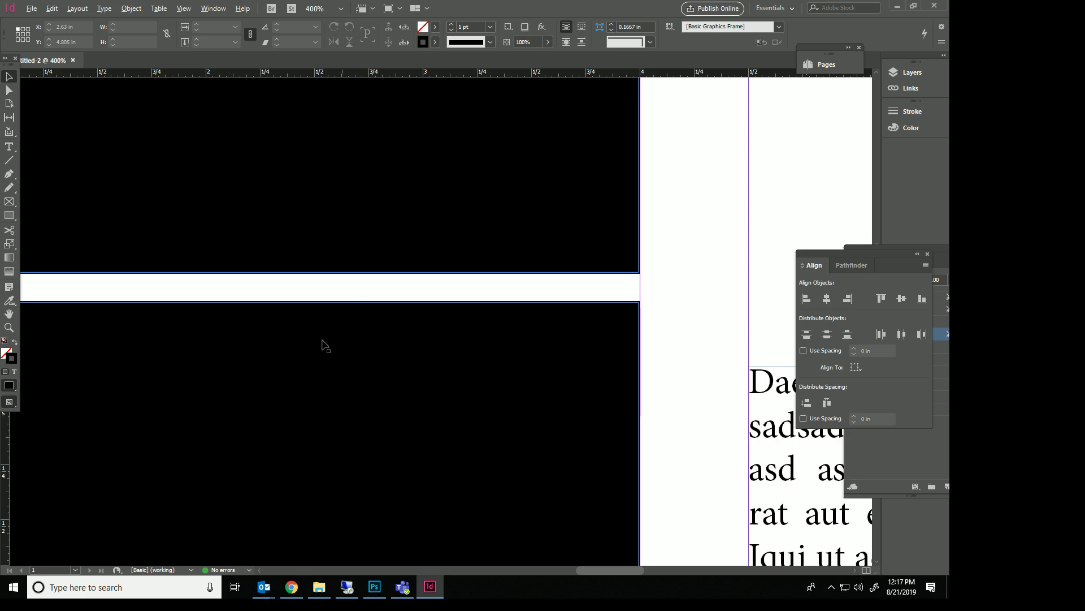
scroll(317, 334, "down", 6)
scroll(288, 286, "up", 2)
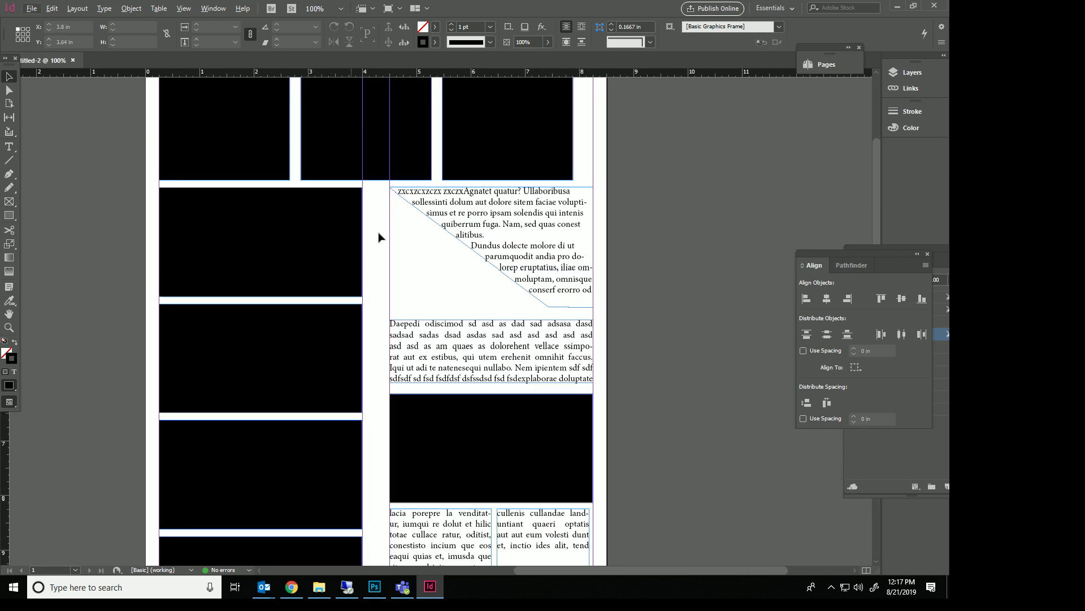
scroll(324, 188, "up", 4)
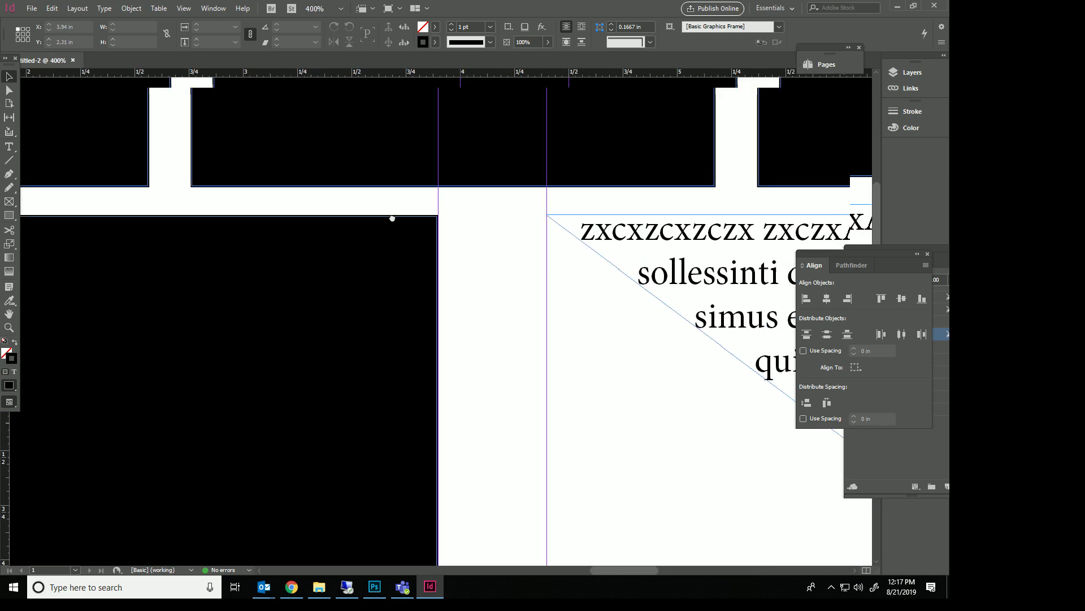
Widen the middle rectangle of the upper row to about 2.45 in by moving its left edge to X 2.83 in.
left_click(328, 163)
left_click_drag(157, 298, 362, 296)
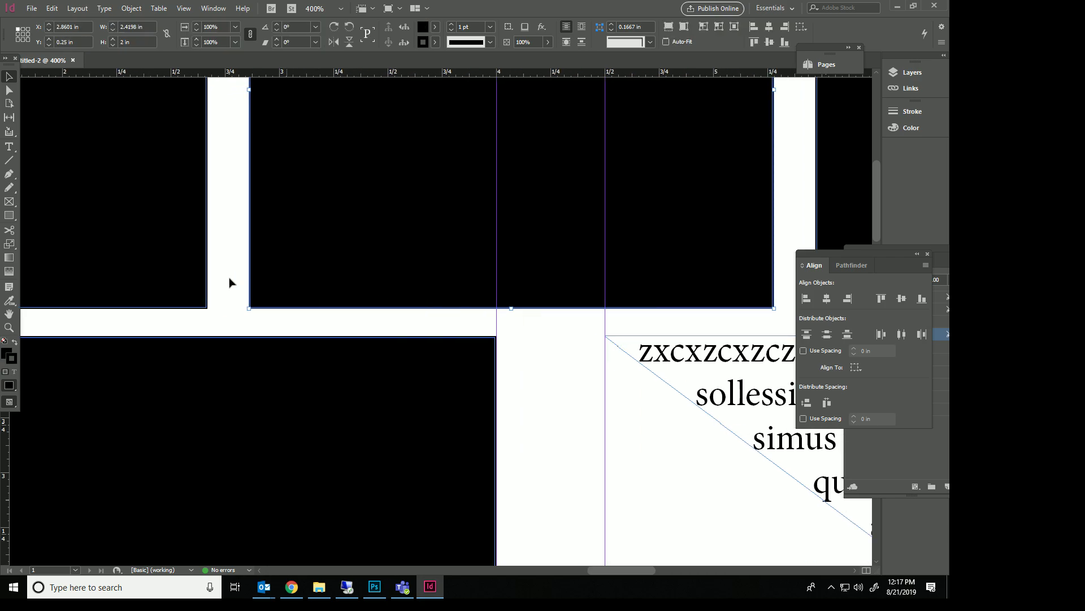
scroll(350, 252, "down", 3)
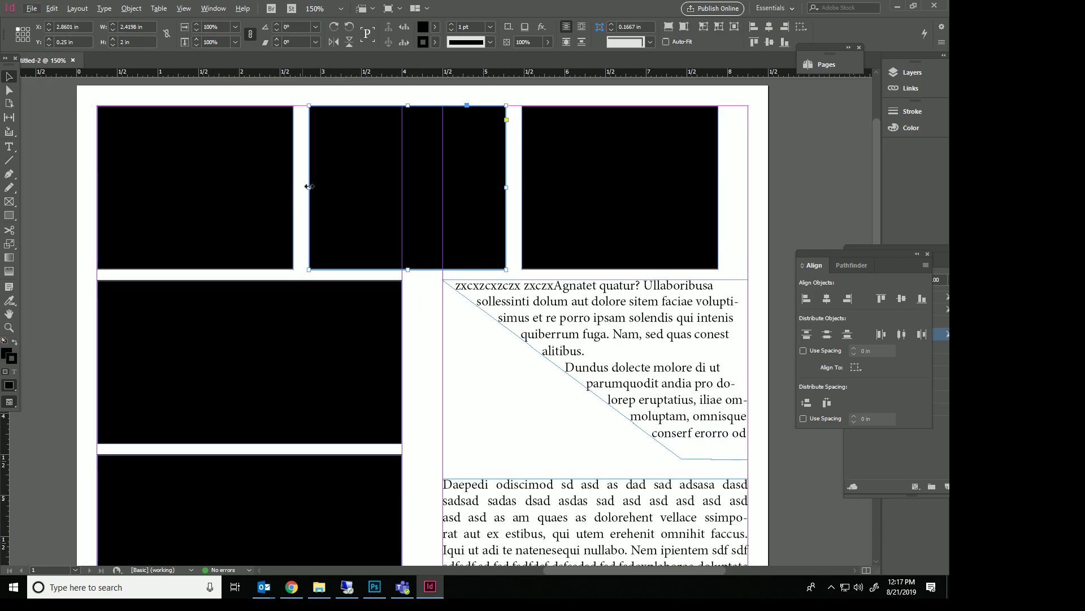
left_click_drag(310, 188, 308, 187)
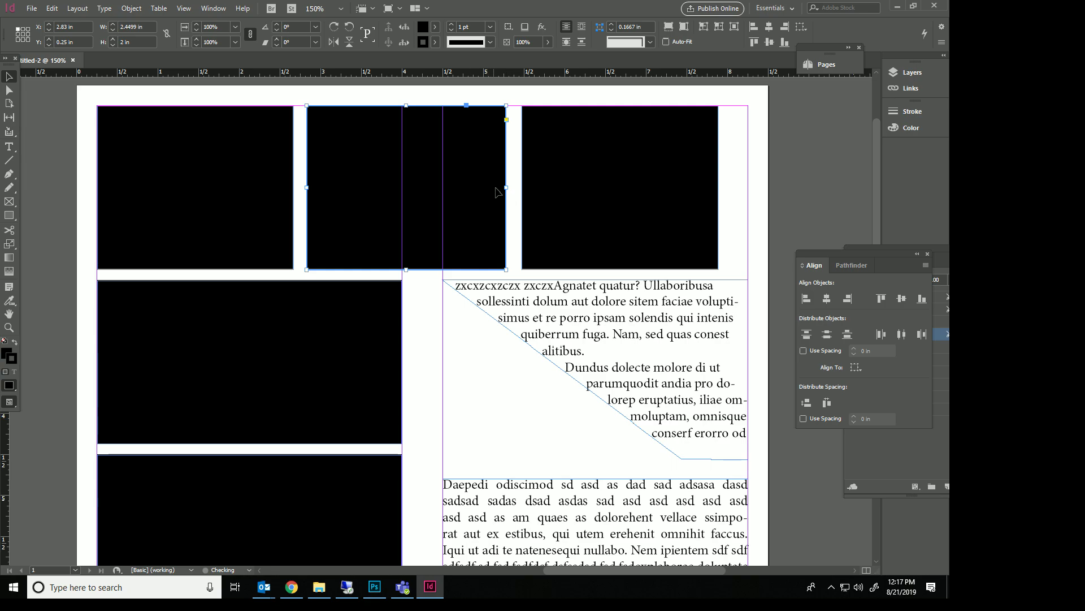
Extend the right edge of the upper row's middle rectangle to 2.51 in wide and draw a 0.125 in square in the gap beneath the row.
left_click_drag(508, 189, 511, 186)
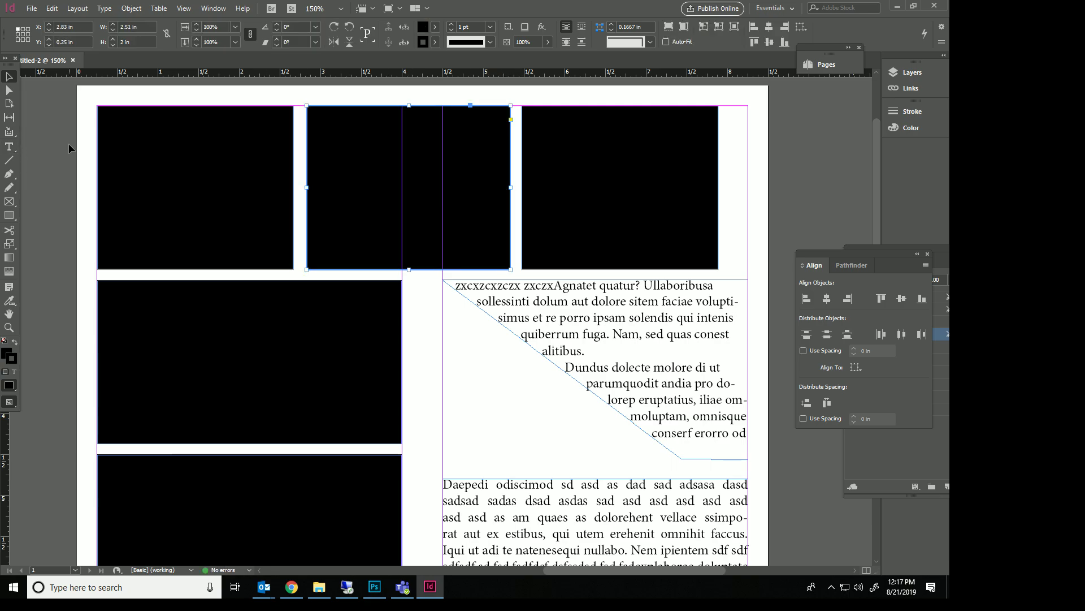
left_click(5, 217)
scroll(287, 256, "up", 4)
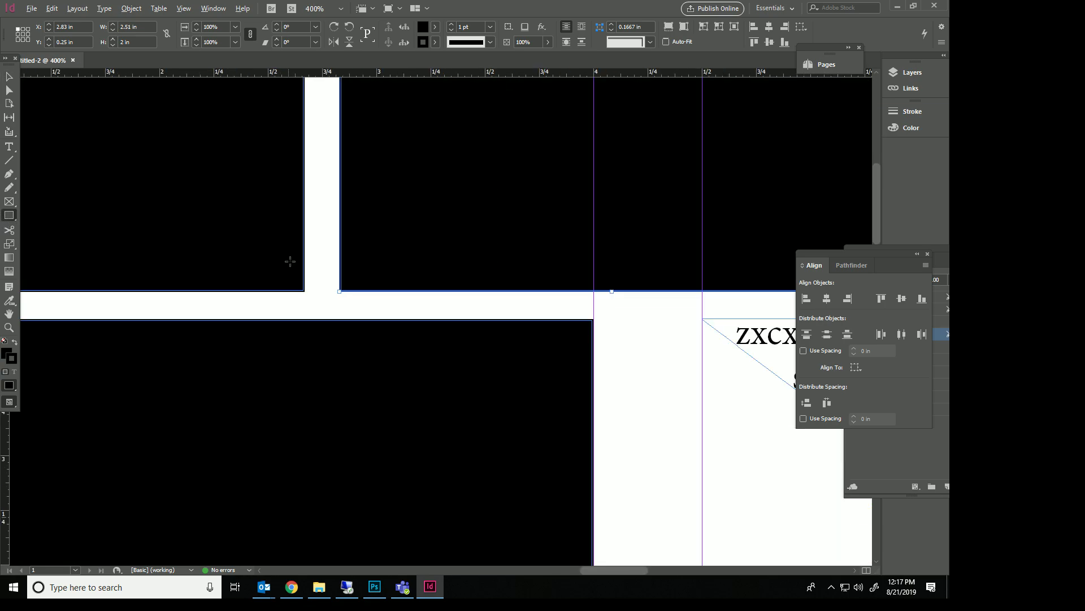
left_click_drag(279, 307, 323, 350)
key("ctrl+z")
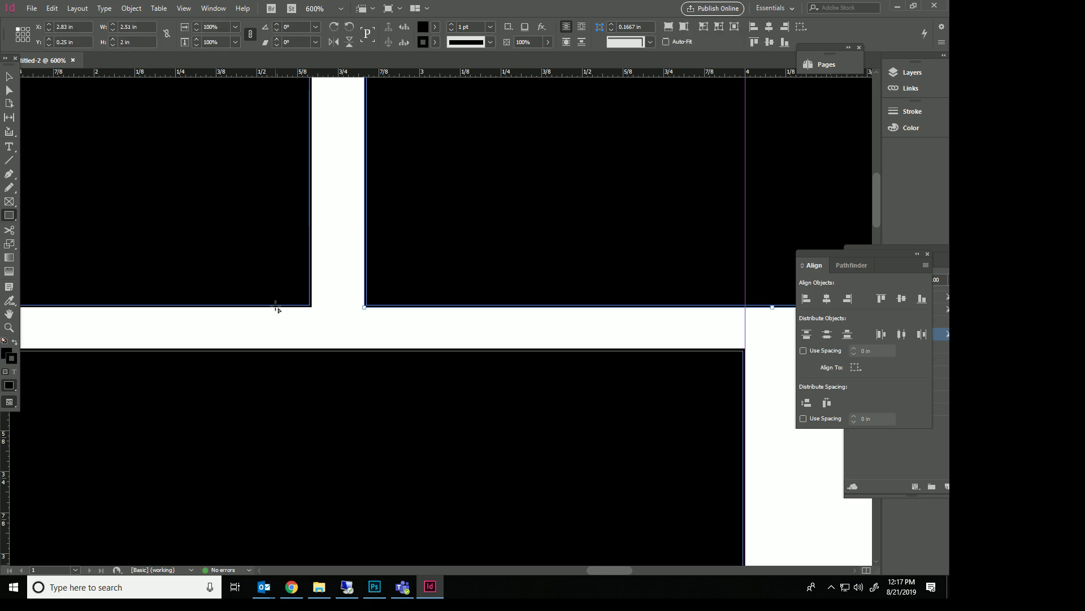
left_click_drag(276, 306, 329, 343)
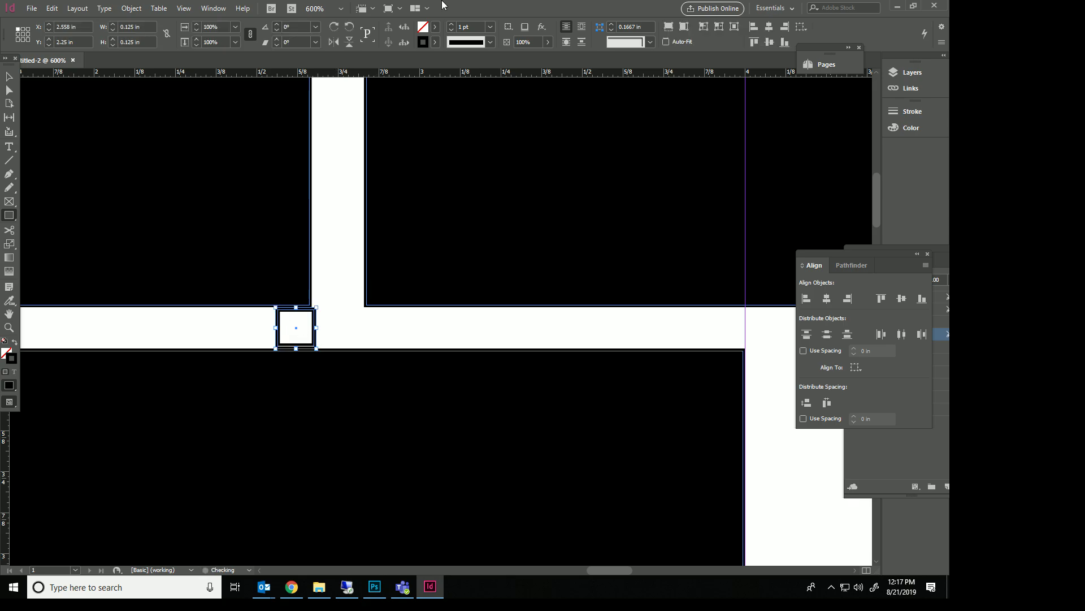
Fill the small square with yellow (C=0 M=0 Y=100 K=0) and set its stroke to None.
left_click(435, 27)
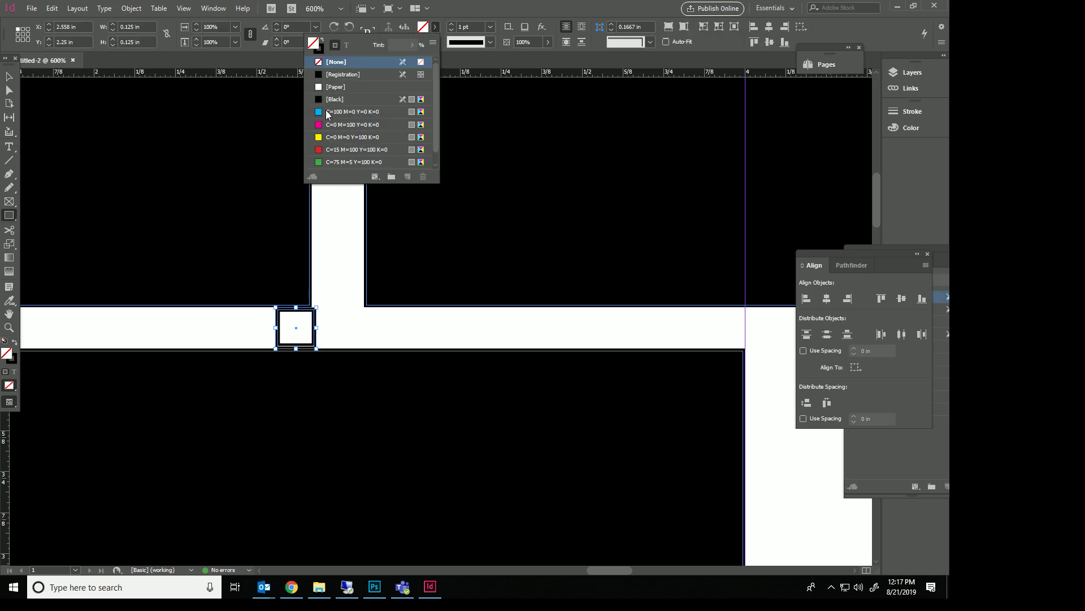
left_click(327, 138)
left_click(435, 42)
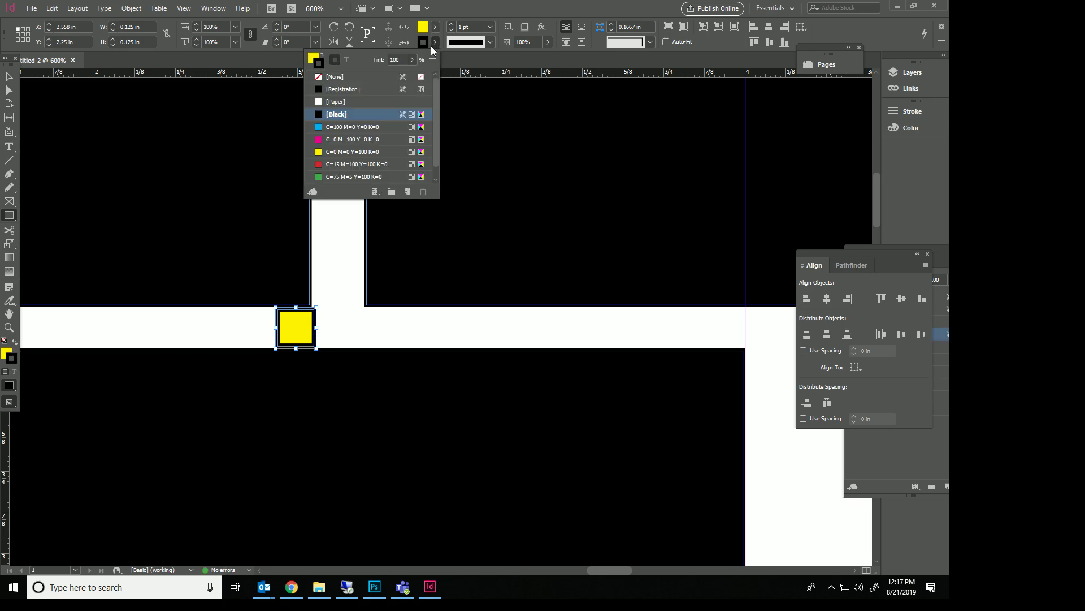
left_click(339, 78)
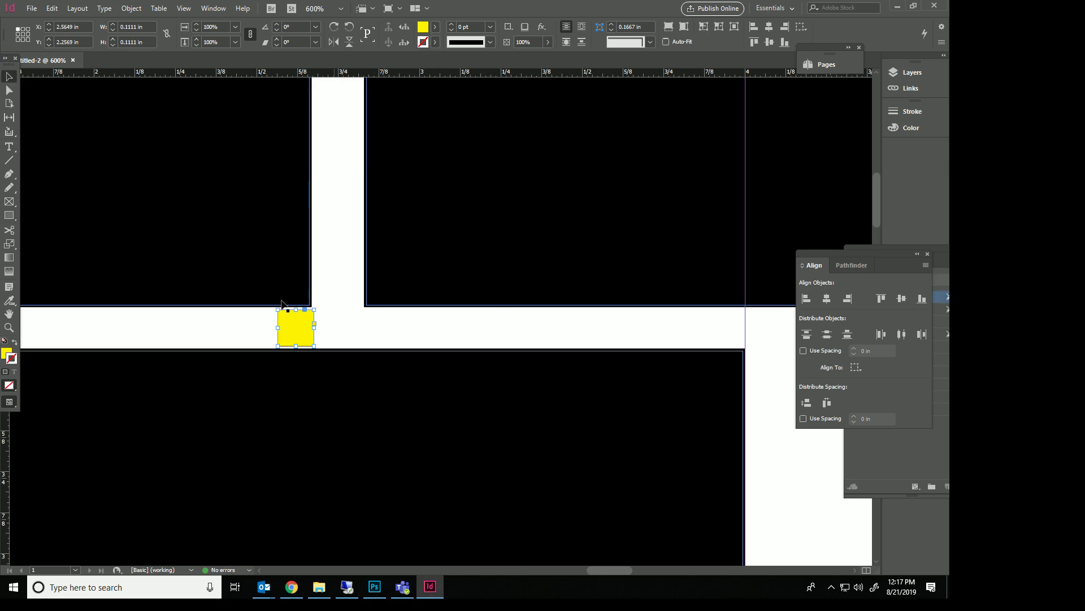
Enlarge the yellow square to about 0.138 in so it spans the gap up to the rectangles' frame edges.
scroll(269, 353, "up", 3)
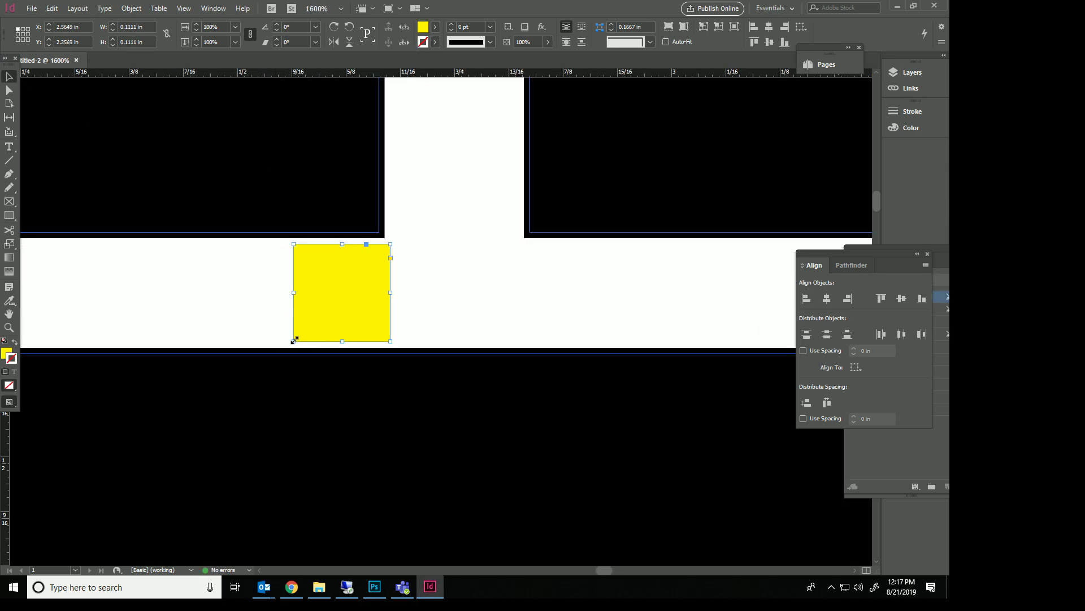
left_click_drag(294, 340, 283, 346)
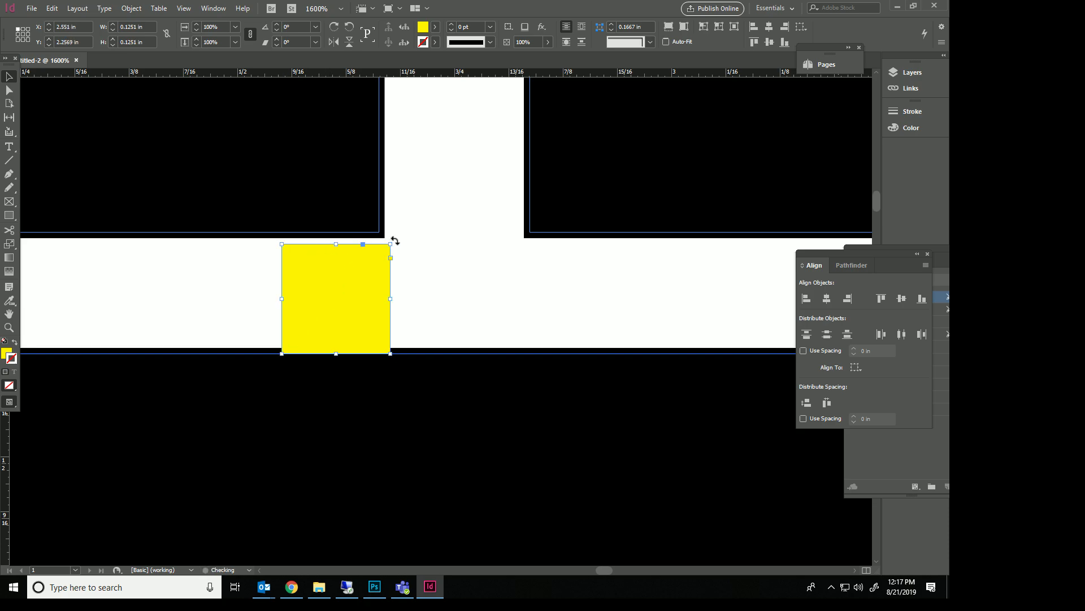
left_click_drag(390, 243, 402, 238)
left_click(489, 304)
Remove the stroke from the first rectangle of the upper row and the black rectangle directly beneath it.
scroll(450, 276, "down", 2)
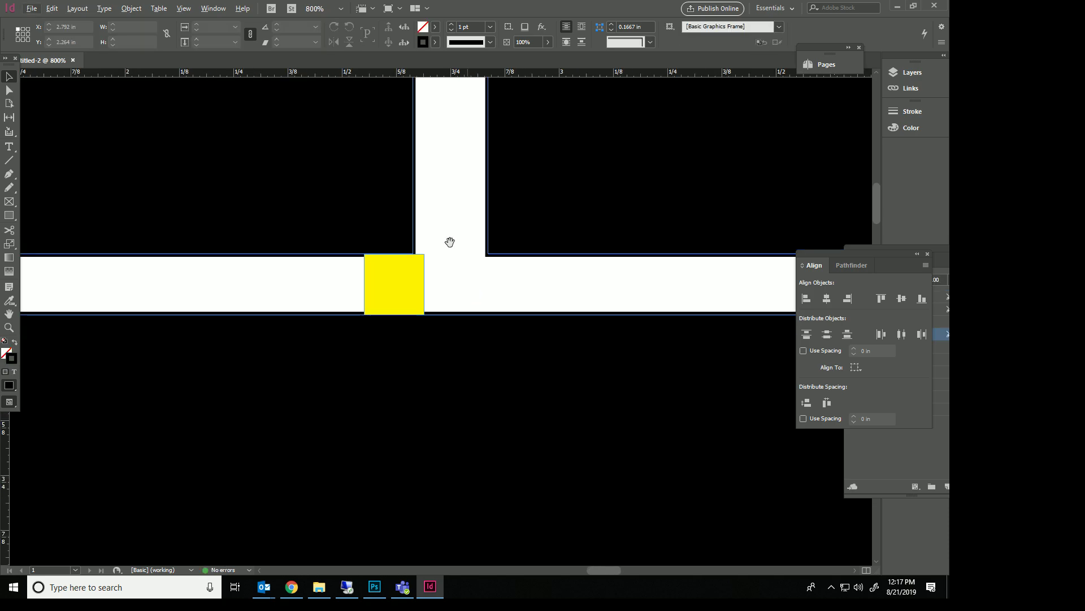
left_click(366, 206)
left_click(290, 351, "shift")
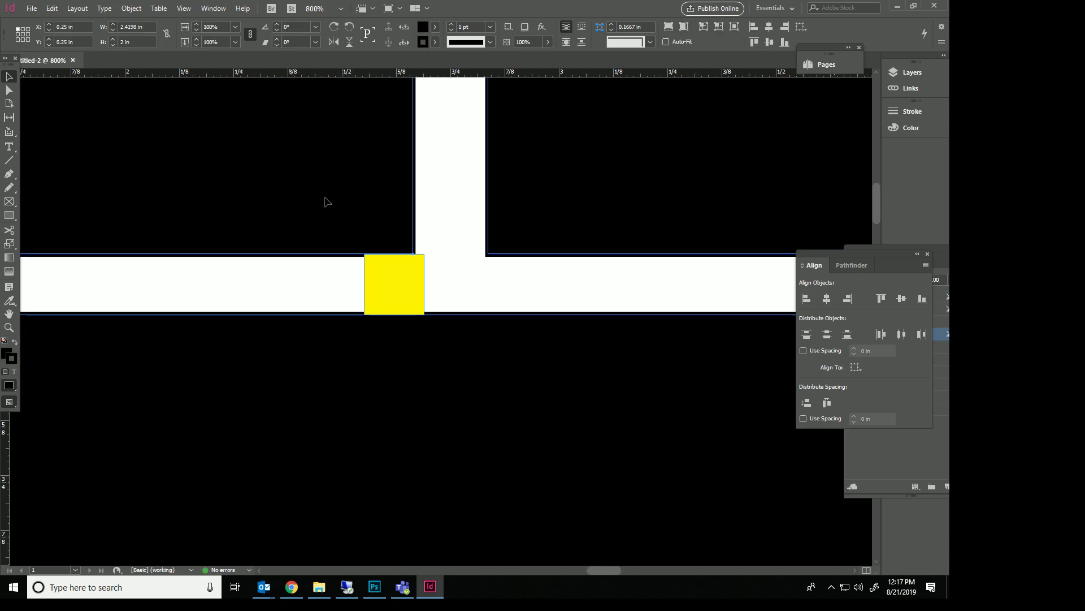
left_click(435, 42)
left_click(340, 78)
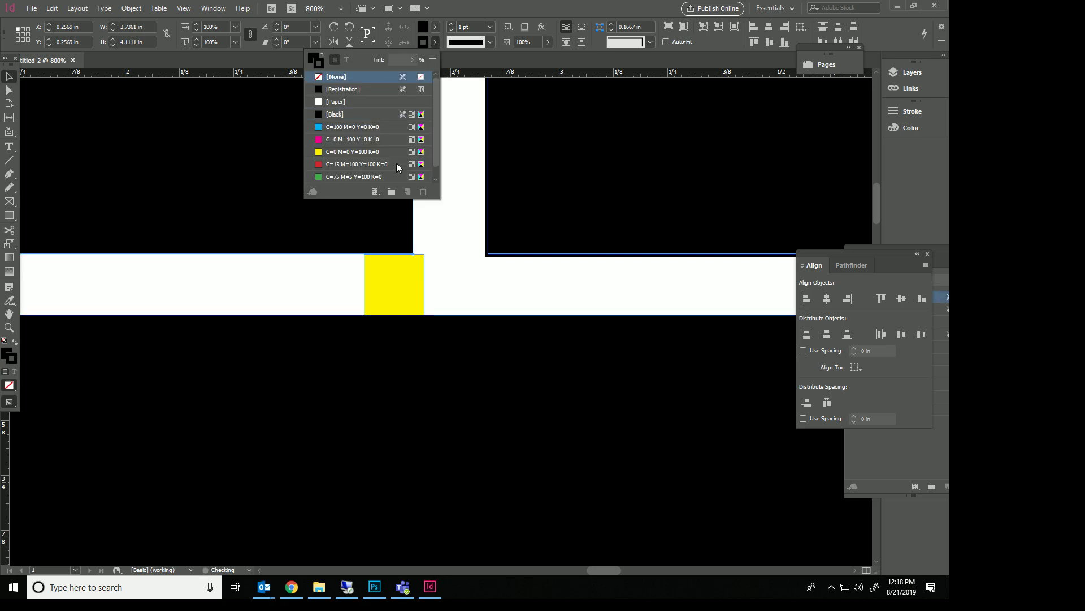
left_click(452, 237)
Move the yellow square against the first upper rectangle's right edge with their bottoms flush, at X 2.6629 in, Y 2.1051 in.
left_click_drag(468, 234, 397, 311)
left_click_drag(337, 371, 382, 311)
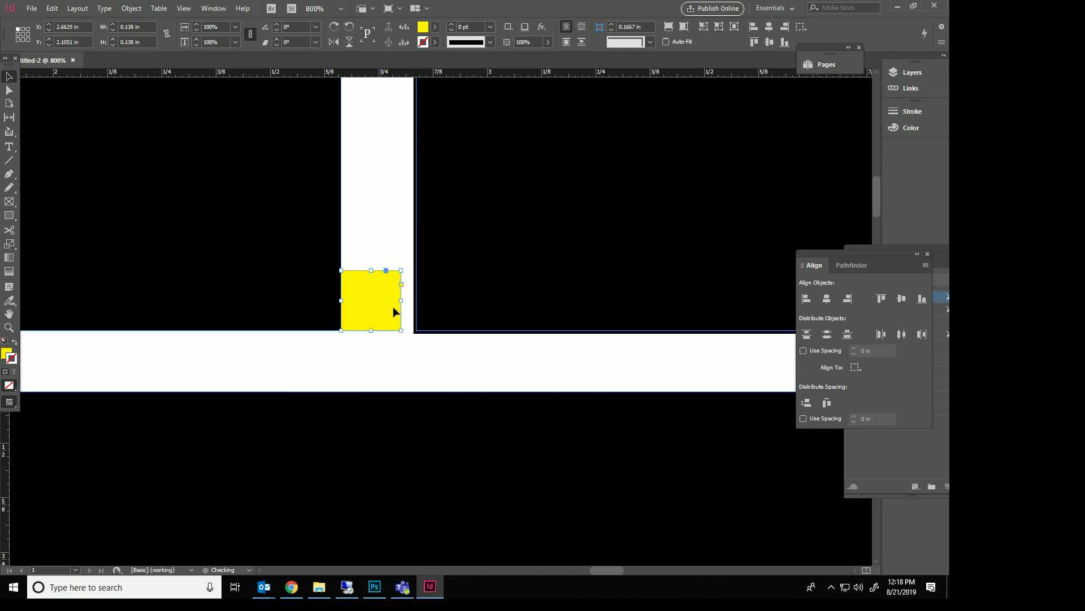
Remove the middle upper rectangle's stroke and extend its left edge to the yellow square, at X 2.8009 in.
left_click(444, 290)
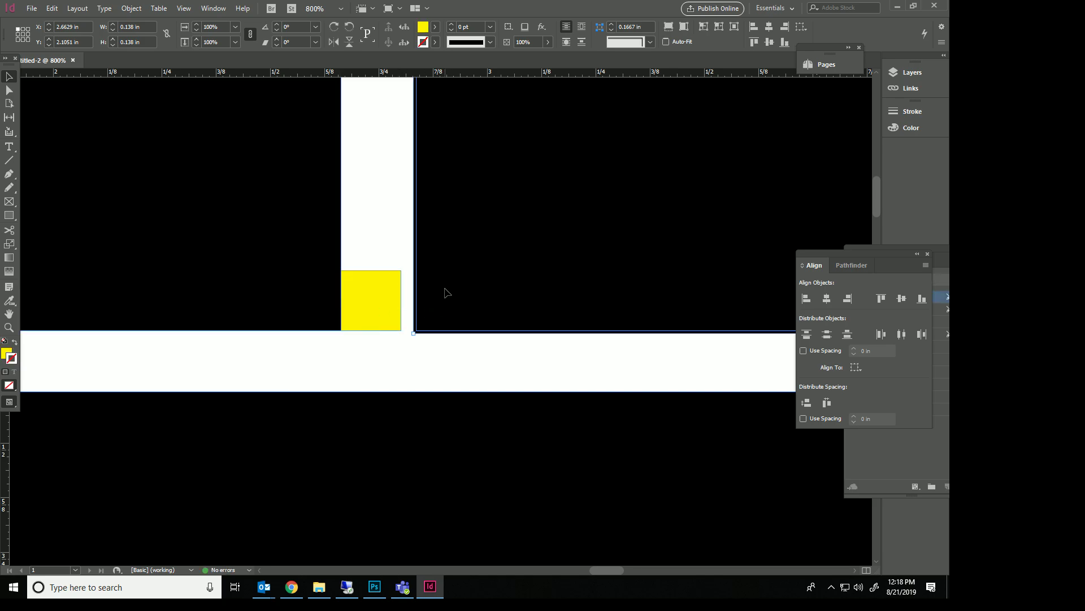
left_click(436, 43)
left_click(341, 77)
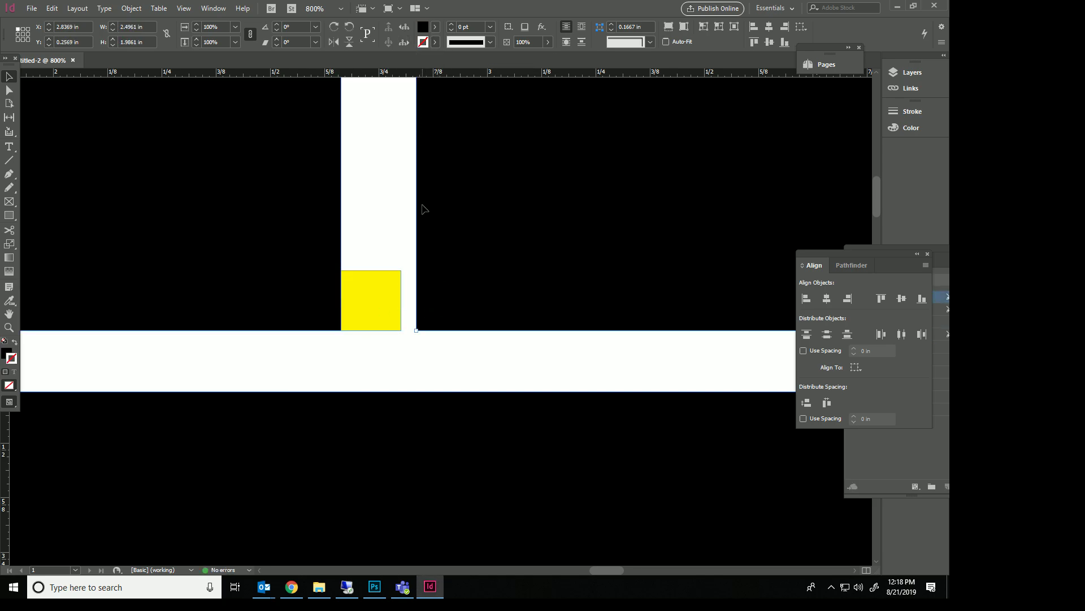
left_click_drag(417, 331, 401, 331)
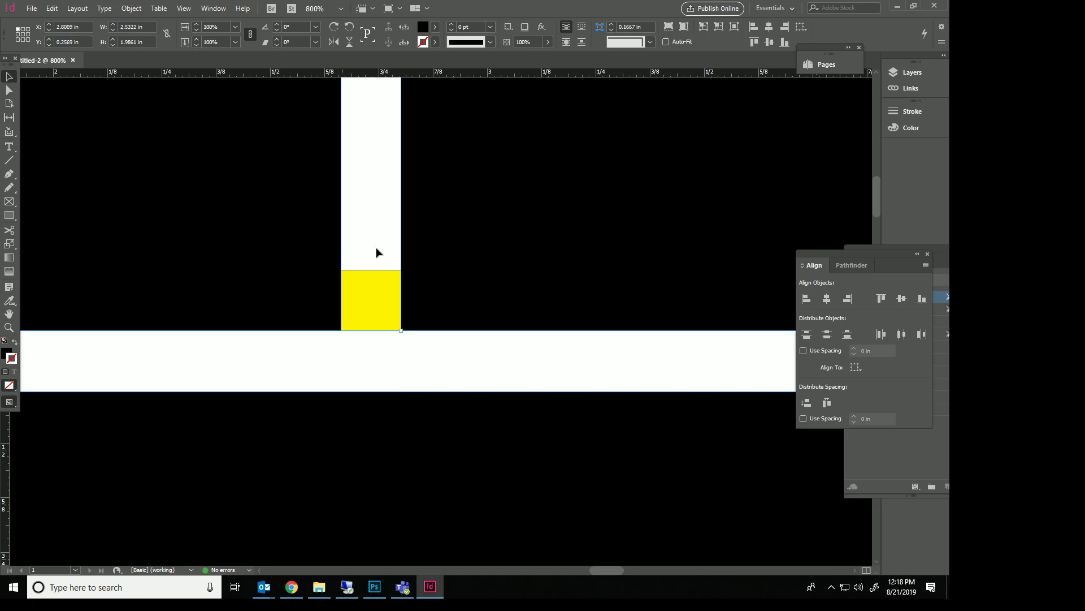
Move the yellow square into the gap between the middle and last upper rectangles, at X 5.3322 in, Y 1.73 in.
scroll(379, 251, "down", 2)
left_click_drag(408, 271, 627, 260)
scroll(516, 262, "right", 3)
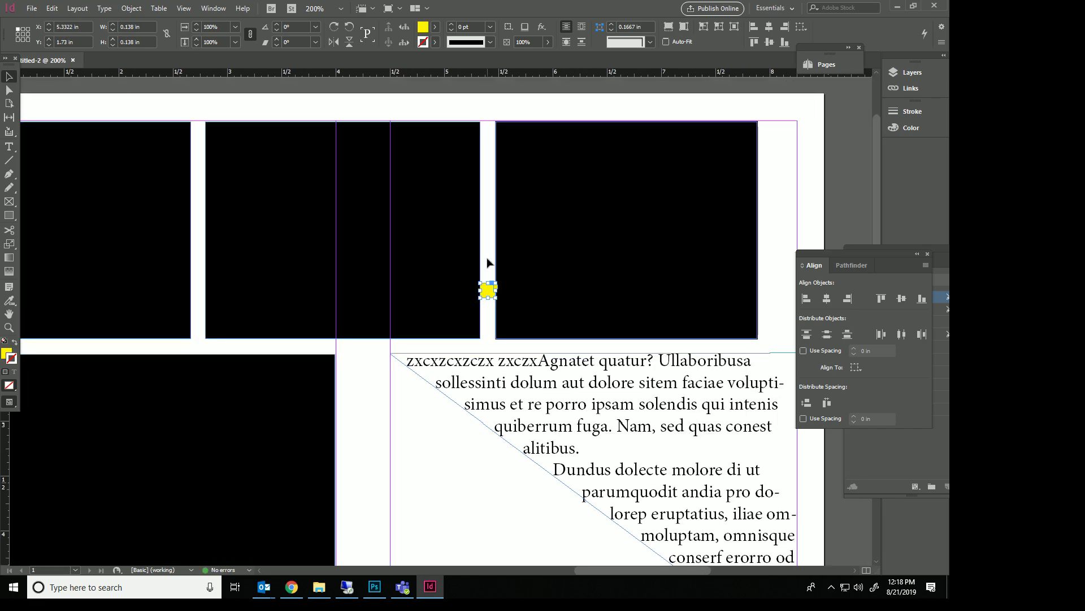
left_click(487, 262)
Widen the last rectangle of the upper row to about 2.78 in so it reaches the right margin.
left_click(647, 249)
scroll(650, 243, "down", 2)
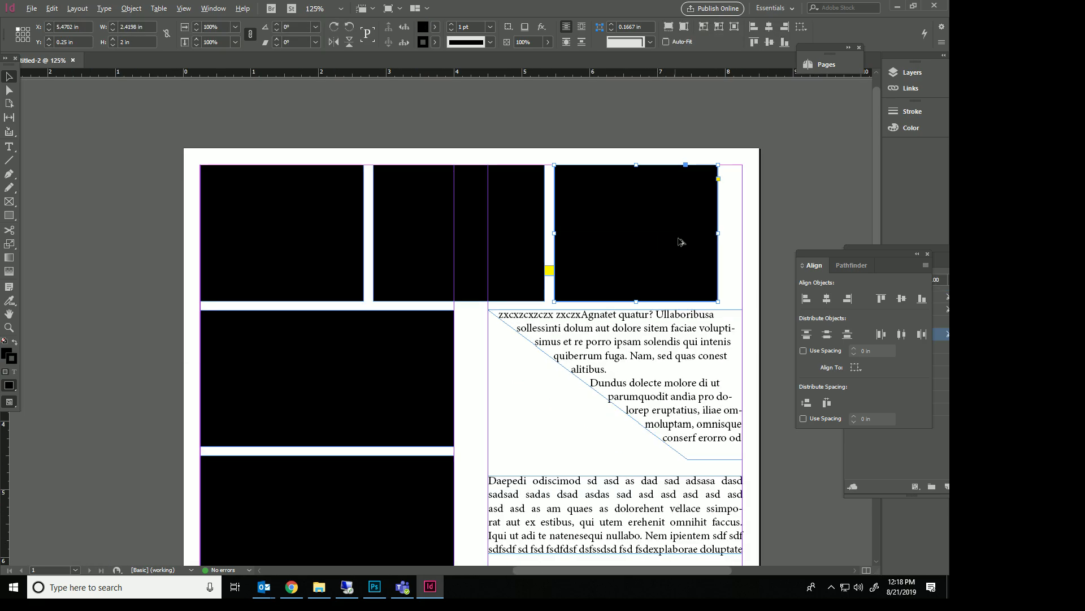
left_click_drag(720, 234, 742, 234)
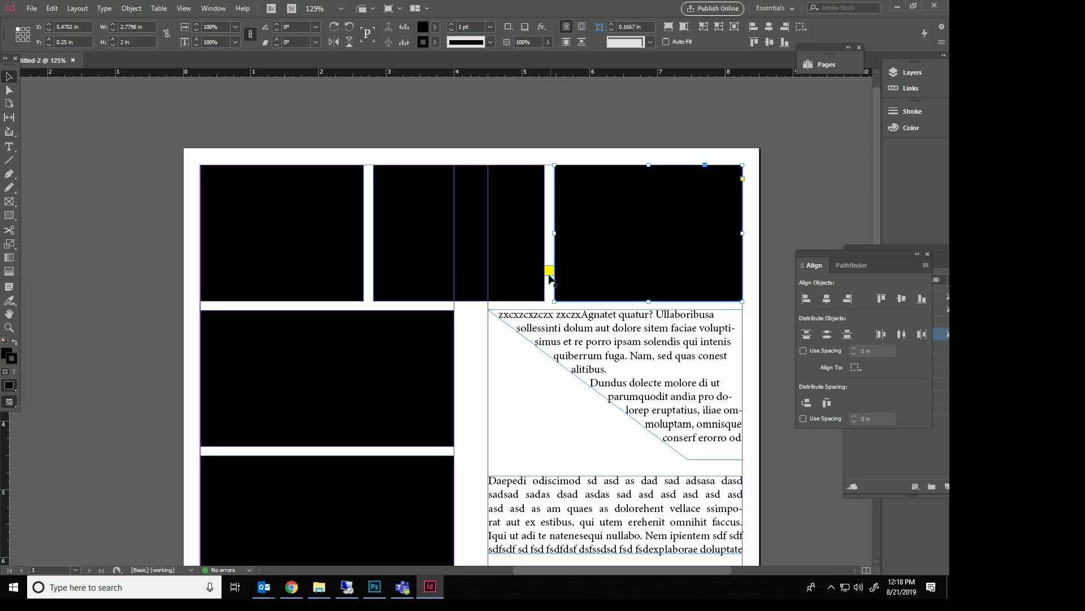
Move the yellow square beside the left column at X 3.998 in and extend the slanted text frame's left edge to X 4.136 in.
left_click(548, 277)
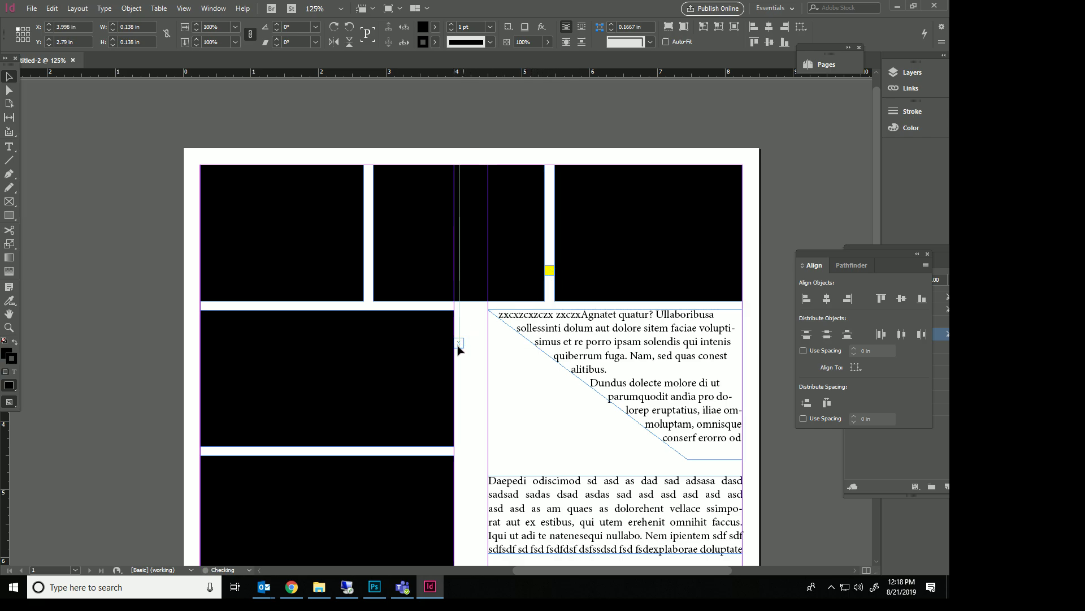
left_click(572, 325)
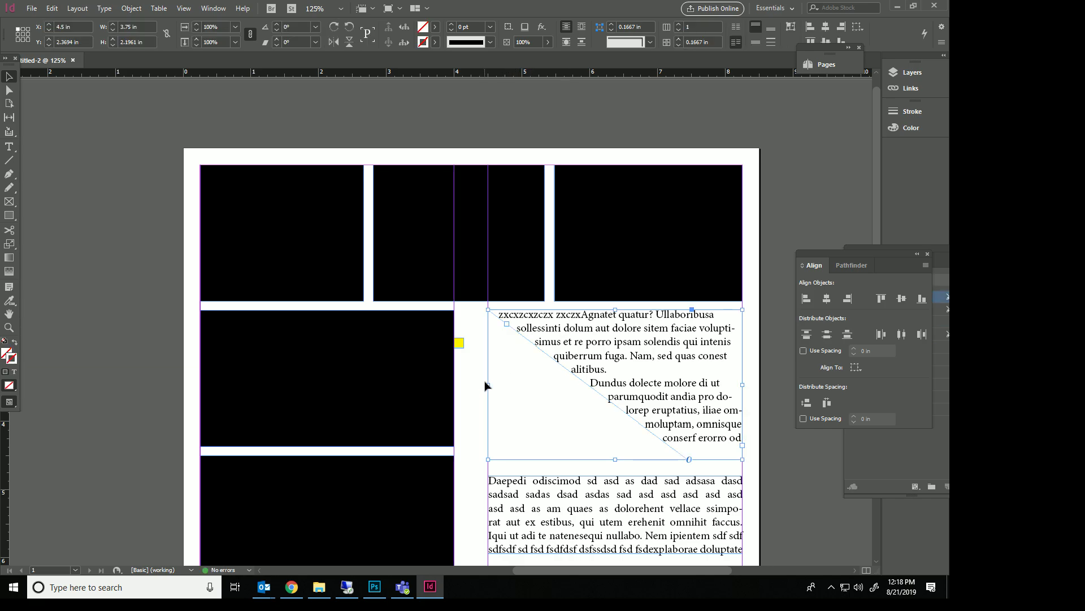
left_click_drag(485, 385, 461, 382)
Move the yellow square down beside the justified text frame and extend that frame's left edge to X 4.136 in.
scroll(507, 377, "down", 3)
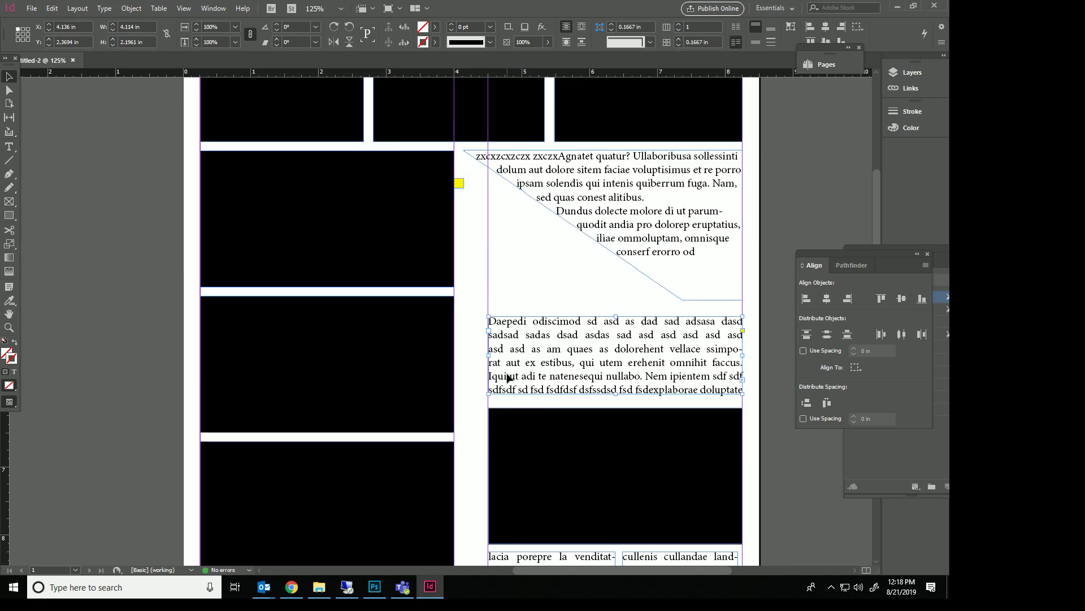
left_click(490, 365)
left_click_drag(457, 183, 463, 354)
left_click(491, 356)
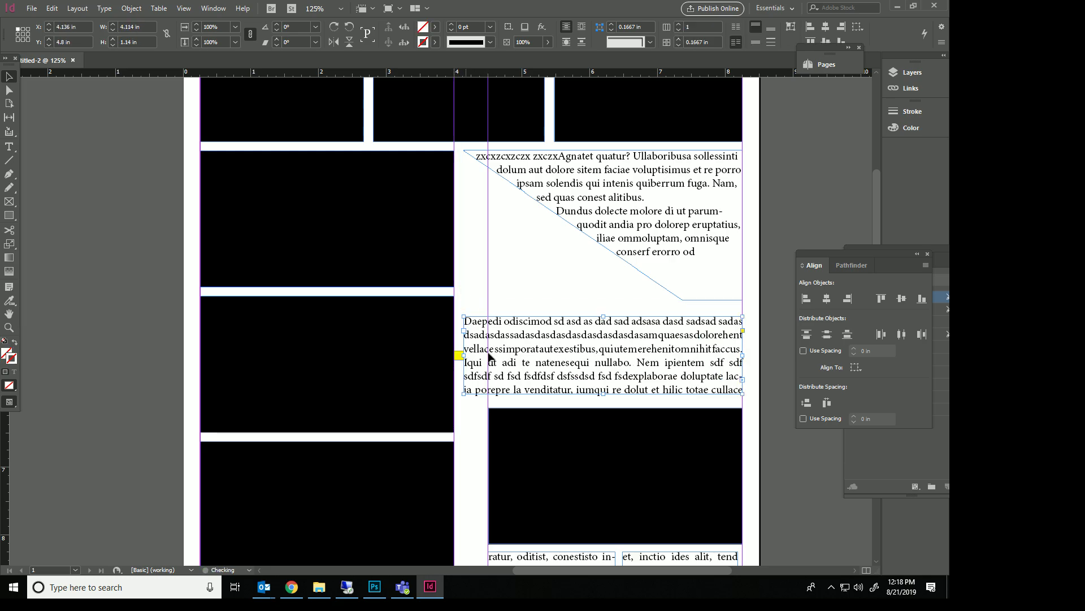
Stretch the yellow spacer to about 2.1 in tall and extend the left edge of the second column's black rectangle to meet it.
scroll(490, 336, "down", 3)
left_click_drag(459, 195, 459, 455)
left_click(514, 320)
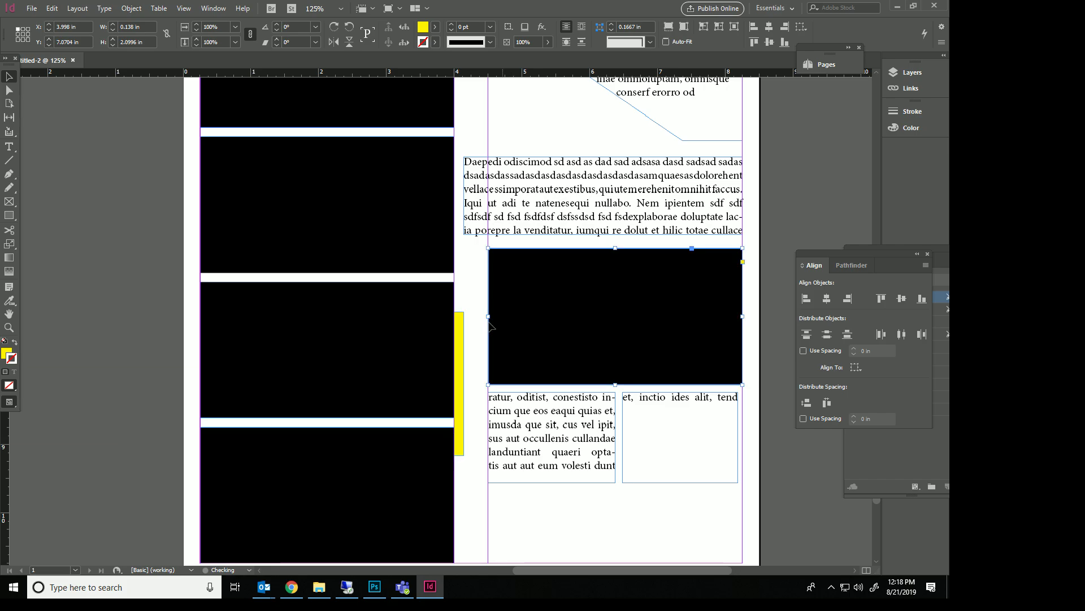
left_click_drag(489, 315, 464, 315)
Widen the text frame under that black rectangle to 2.239 in against the yellow spacer, and delete the spacer.
left_click(487, 425)
left_click_drag(490, 438, 463, 439)
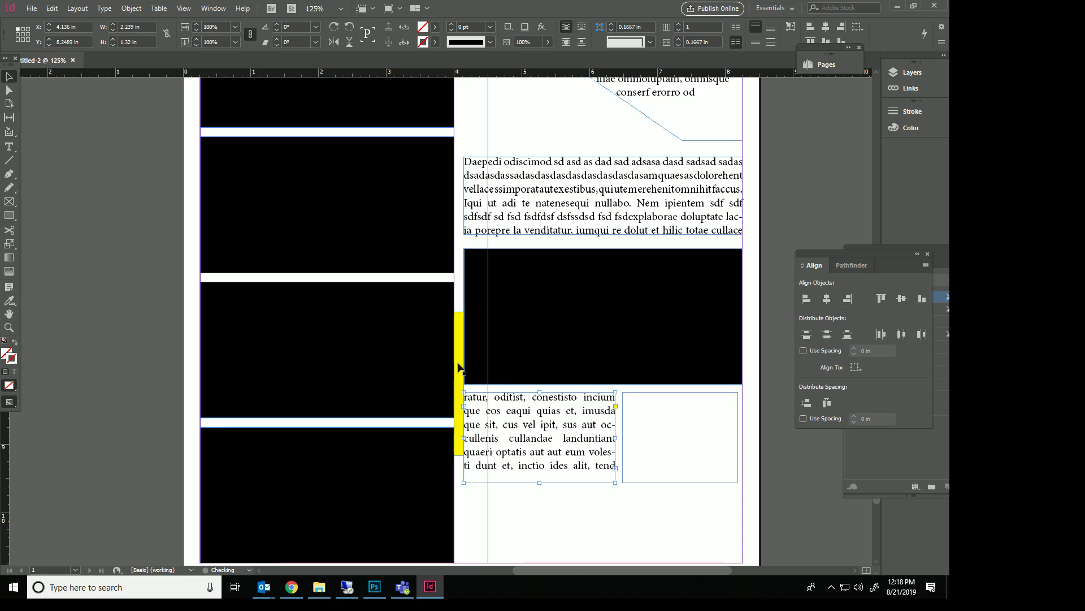
left_click(458, 366)
key("Delete")
Move the empty last text frame down to Y 8.39 in and insert filler text such as "dfg hdfghh gfhh gf" in the frame beside it.
left_click_drag(632, 395, 632, 405)
double_click(523, 422)
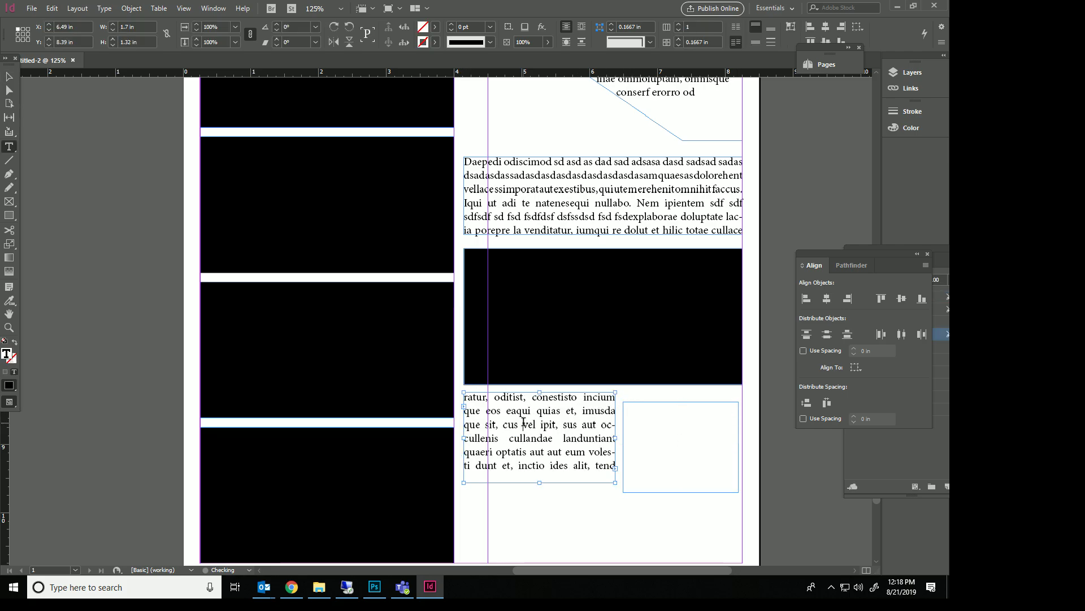
triple_click(524, 422)
type("dfg hdfghh gfhh gf hgdfdgfhdgf dfgdgf hdfg")
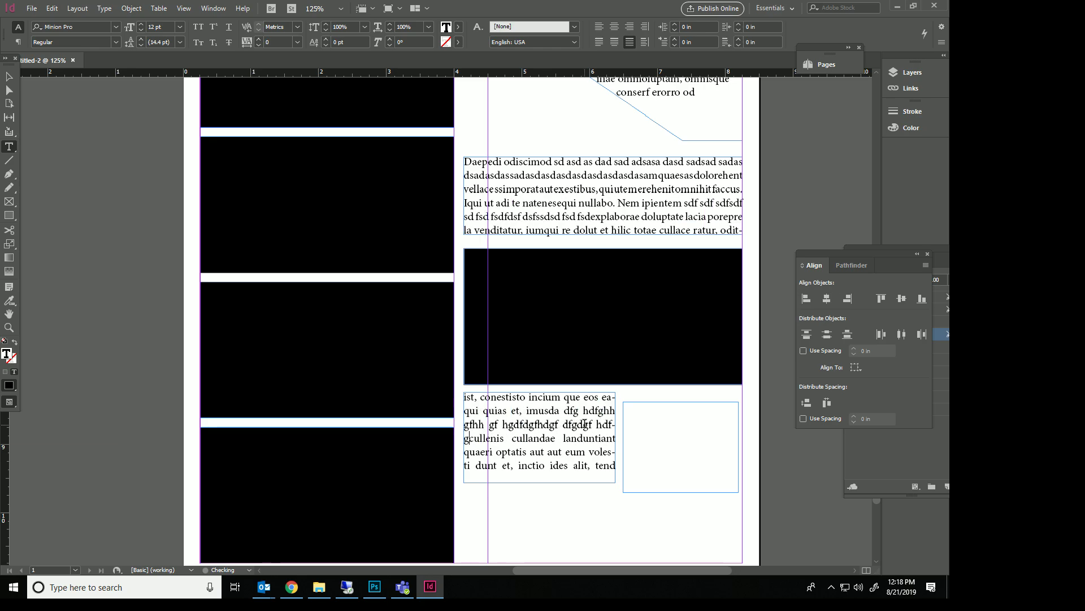
type("h dgf hgfhdfhdfg hgdf hdfgh dfg hdgfdgfh dfgh dfg hdfgh ")
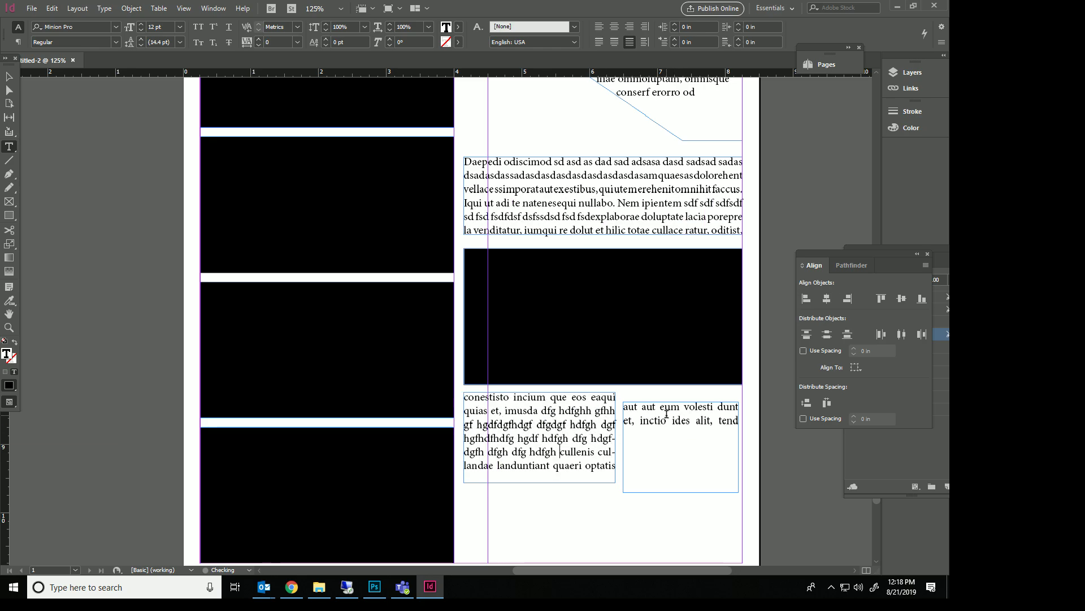
type("dfgh")
Try aligning the top edges of the two lowest text frames, and undo the alignment.
left_click(8, 78)
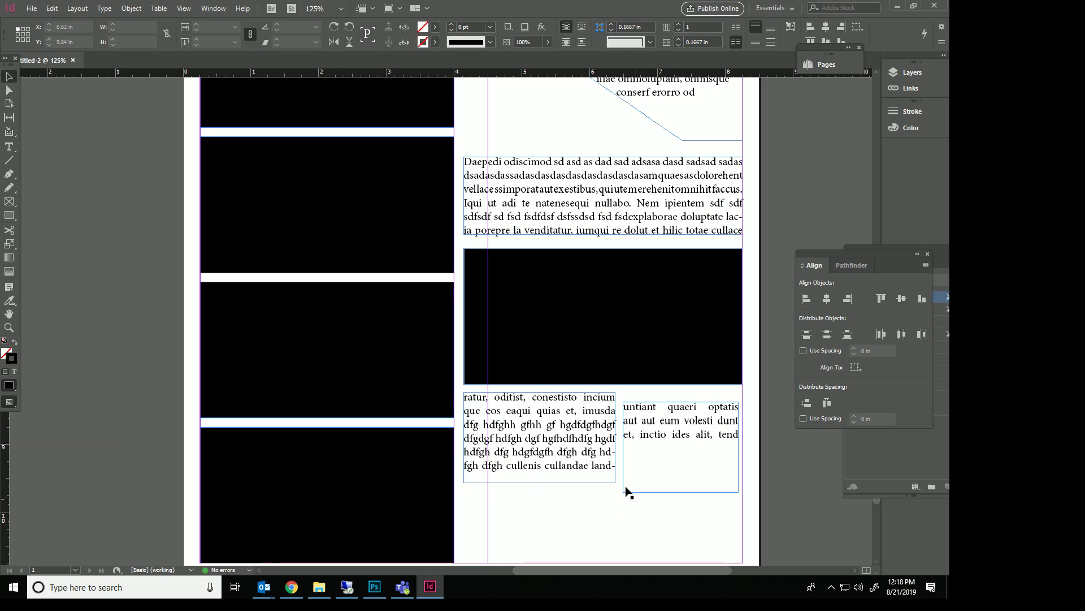
left_click_drag(557, 509, 650, 449)
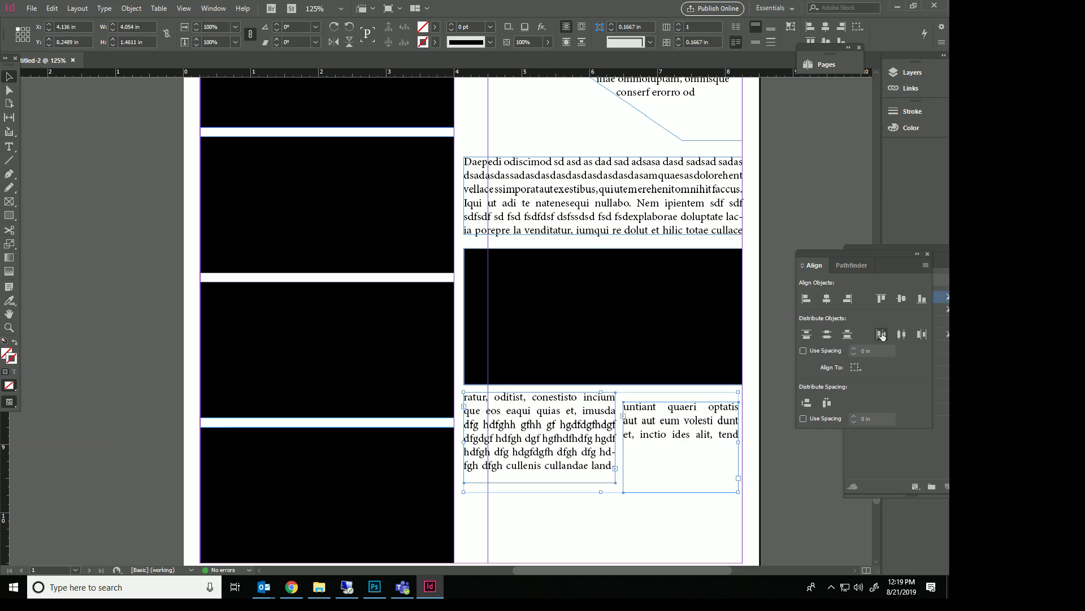
left_click(811, 335)
left_click(881, 299)
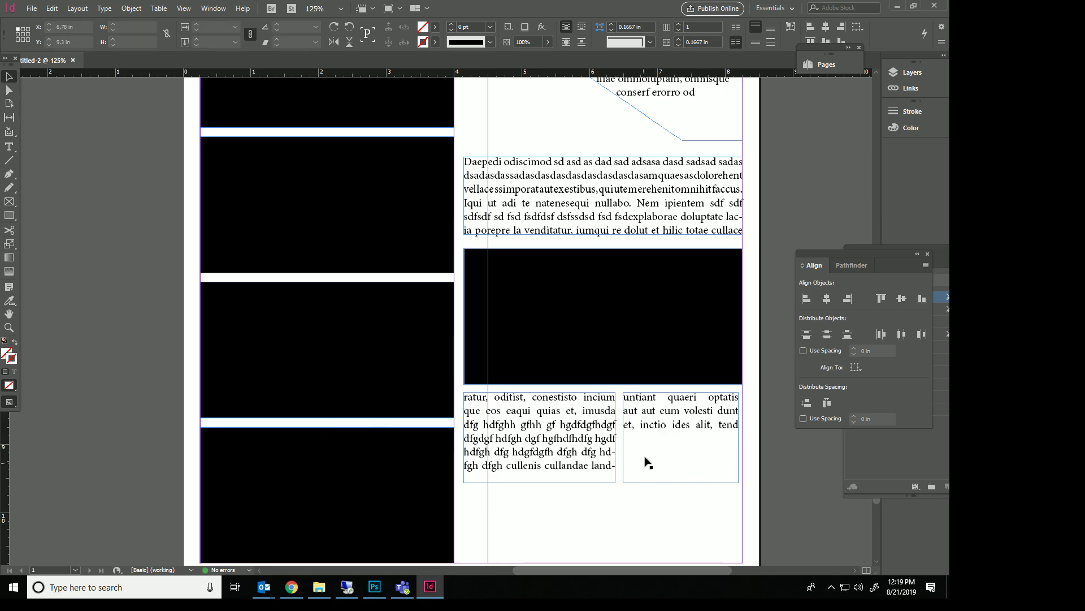
key("ctrl+z")
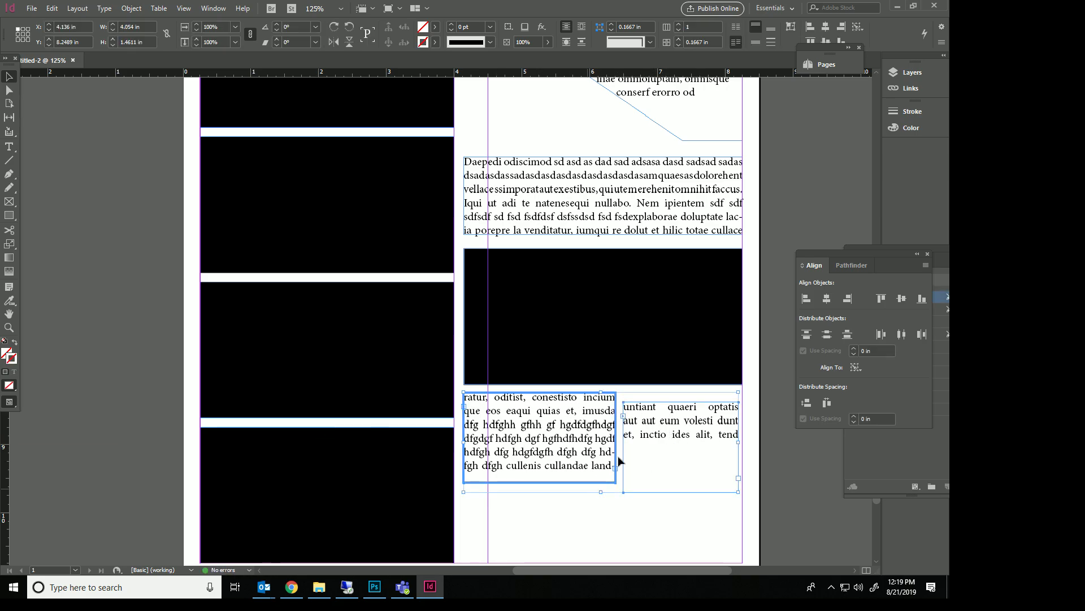
Reselect the two lowest text frames one at a time, try aligning their top edges again, and undo it.
left_click(658, 423)
left_click(582, 434, "shift")
left_click(647, 434)
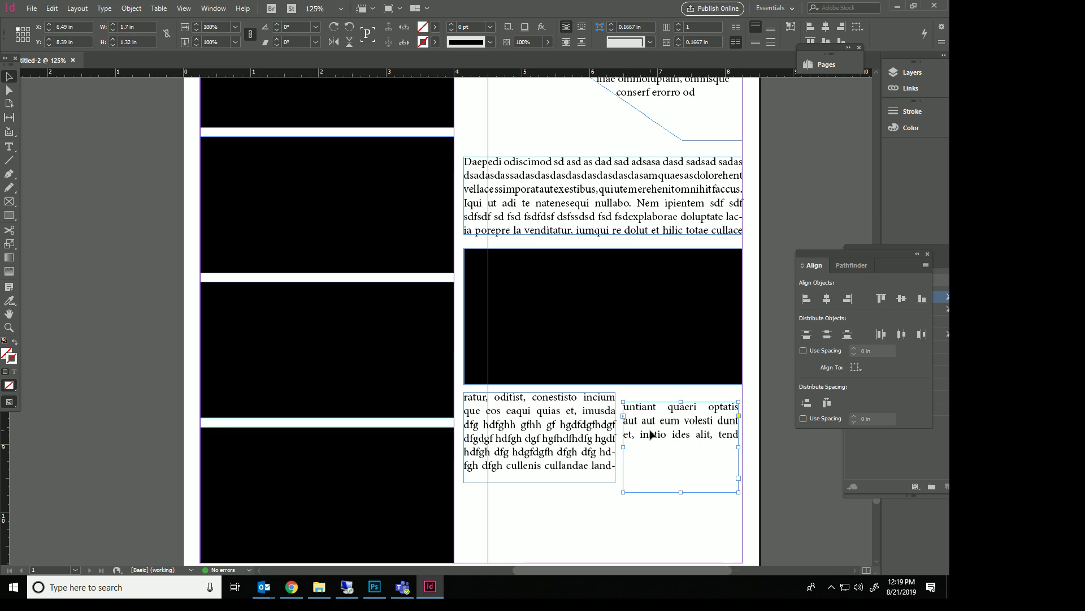
left_click(598, 421, "shift")
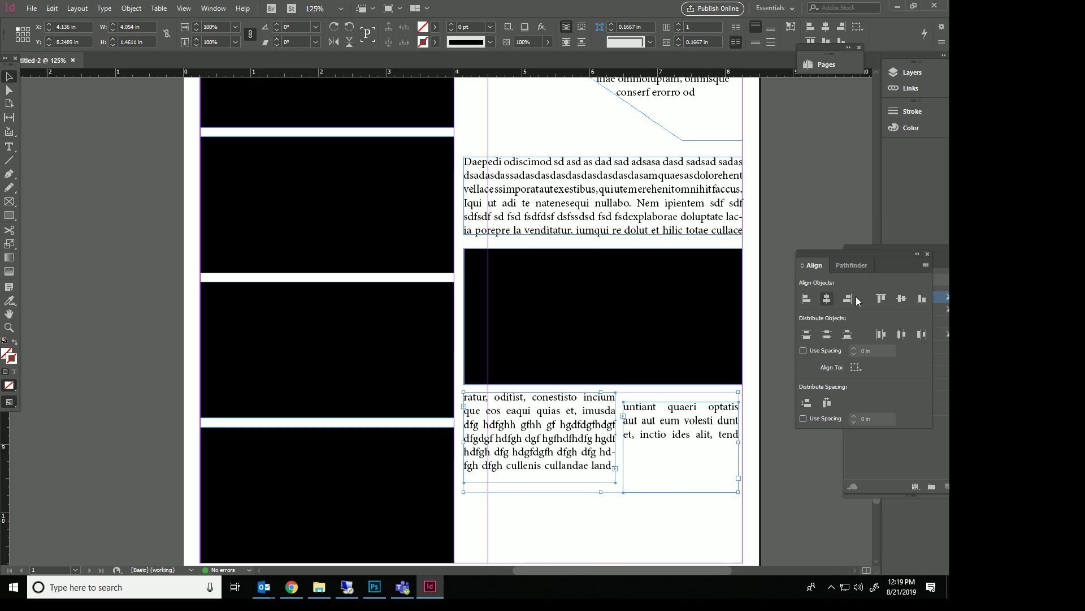
left_click(882, 299)
key("ctrl+z")
Select both lowest text frames together, try aligning their top edges once more, and undo that alignment.
left_click(594, 523)
left_click(590, 437)
left_click(676, 423, "shift")
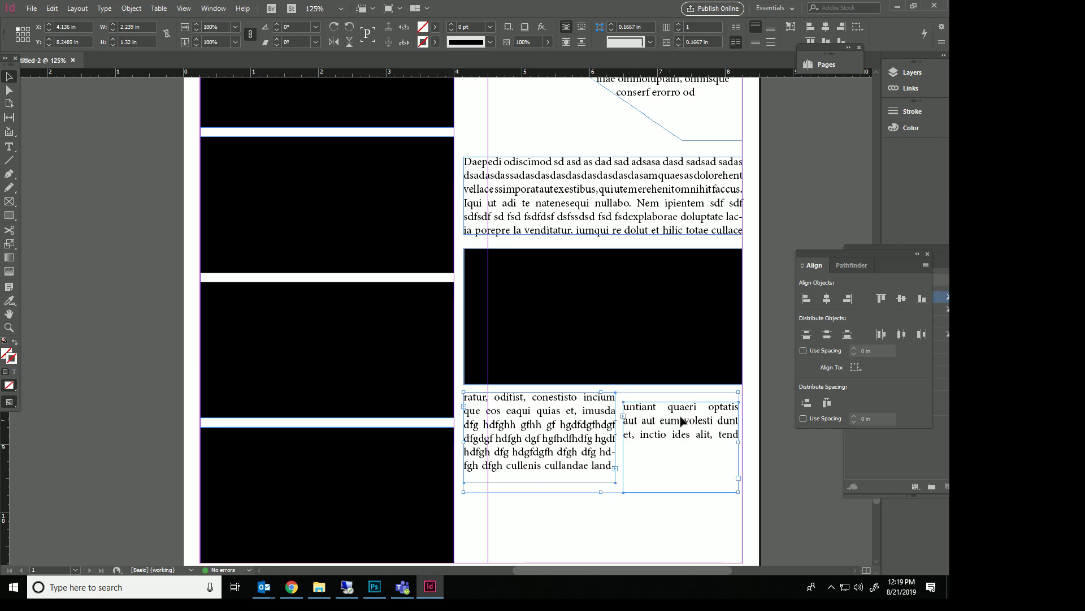
left_click(882, 299)
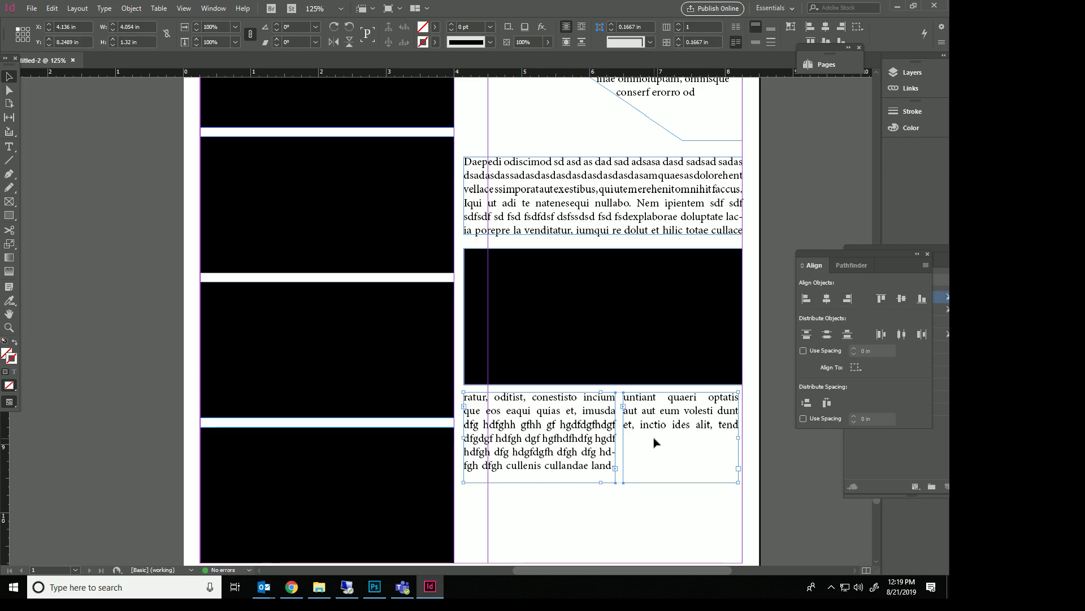
key("ctrl+z")
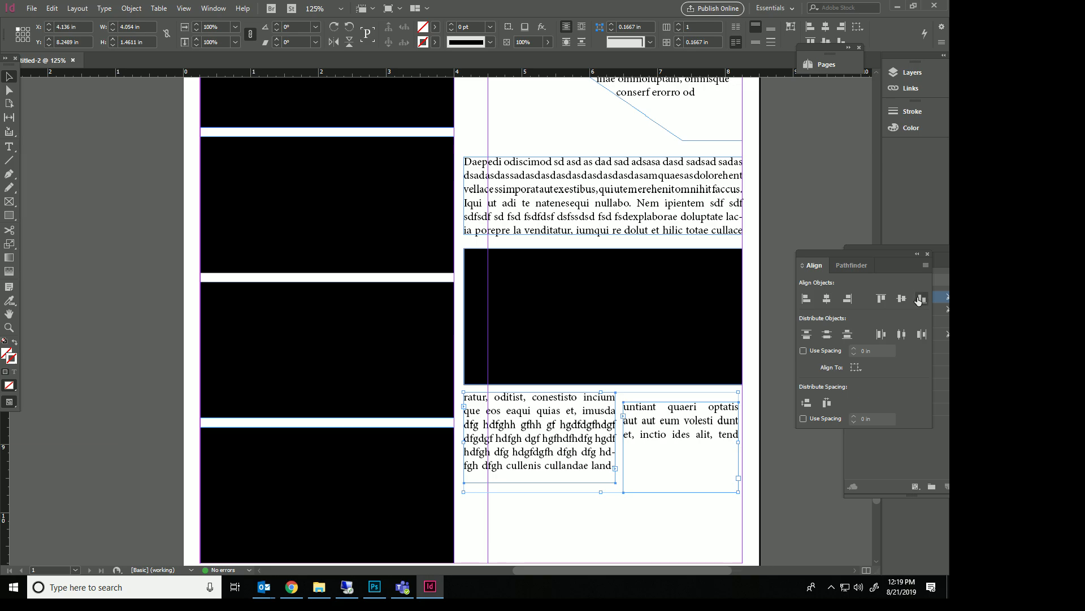
Align the two lowest text frames by their bottom edges and by their top edges, and deselect them.
left_click(921, 298)
left_click(881, 299)
left_click(579, 505)
scroll(622, 491, "down", 2)
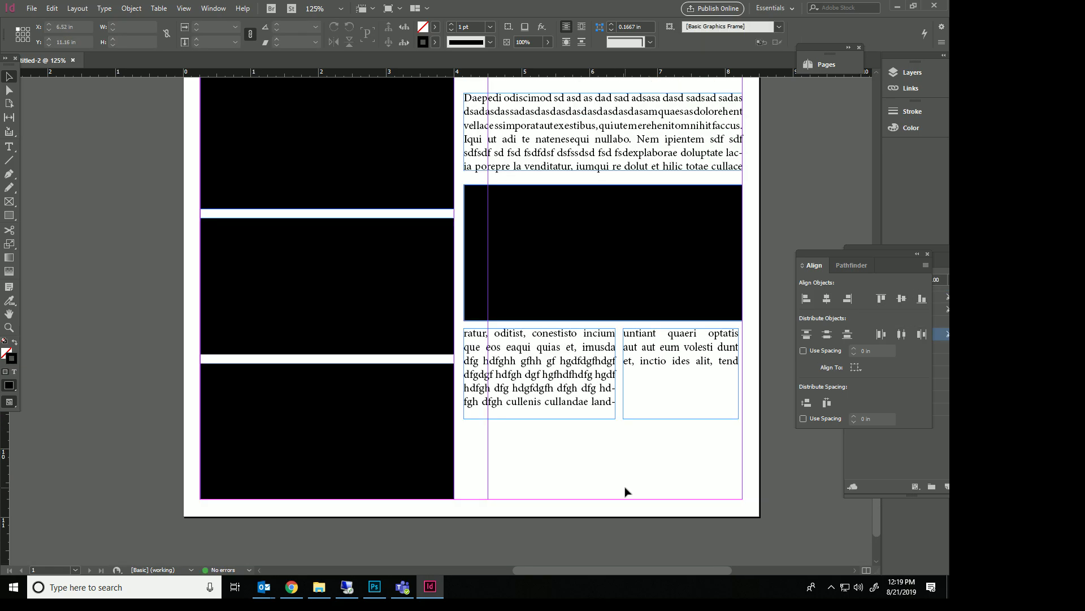
scroll(580, 463, "up", 3)
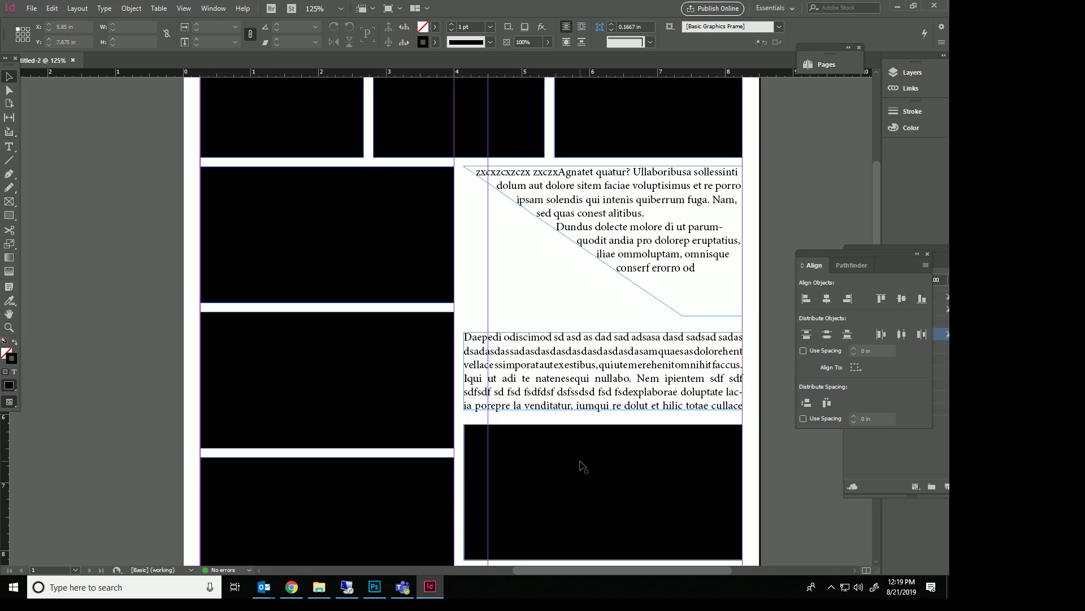
scroll(509, 396, "down", 3)
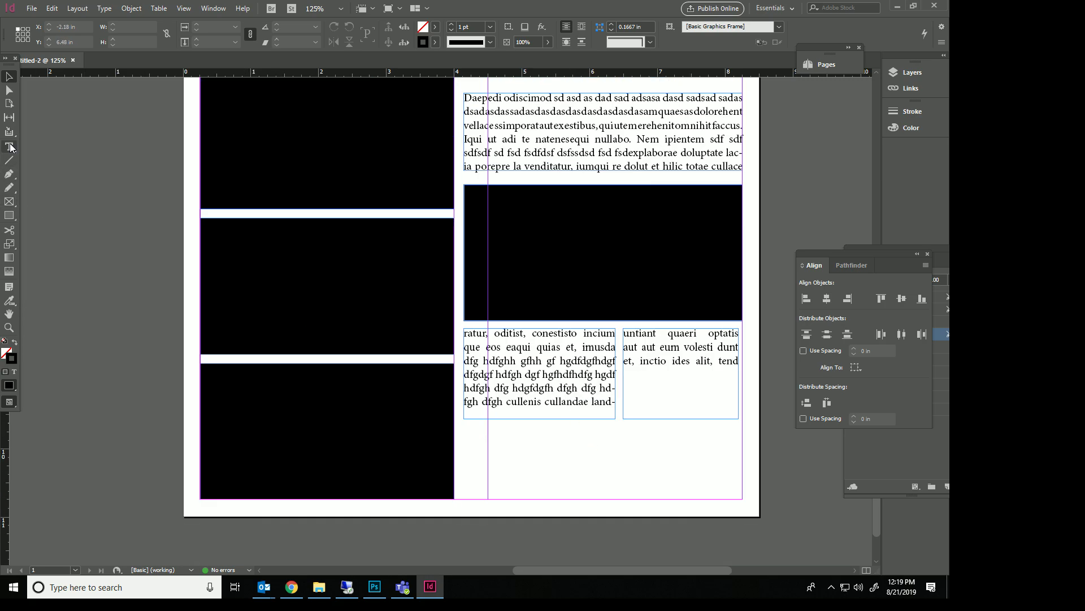
Draw a closed, curved freeform shape about 1.81 by 0.87 in with the Pen tool below the two lowest text frames.
left_click(9, 174)
left_click_drag(583, 432, 577, 434)
left_click_drag(551, 468, 570, 480)
left_click_drag(595, 488, 651, 480)
left_click_drag(666, 461, 659, 447)
left_click_drag(636, 444, 595, 436)
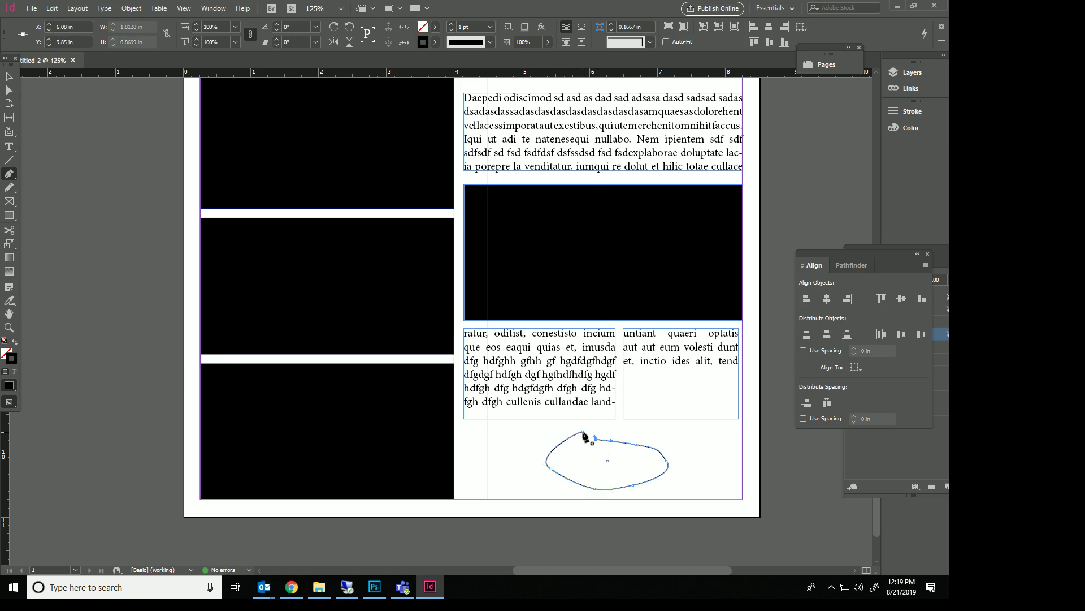
Switch to Chrome and search Google Images for laughing in a new tab.
left_click(291, 587)
left_click(836, 9)
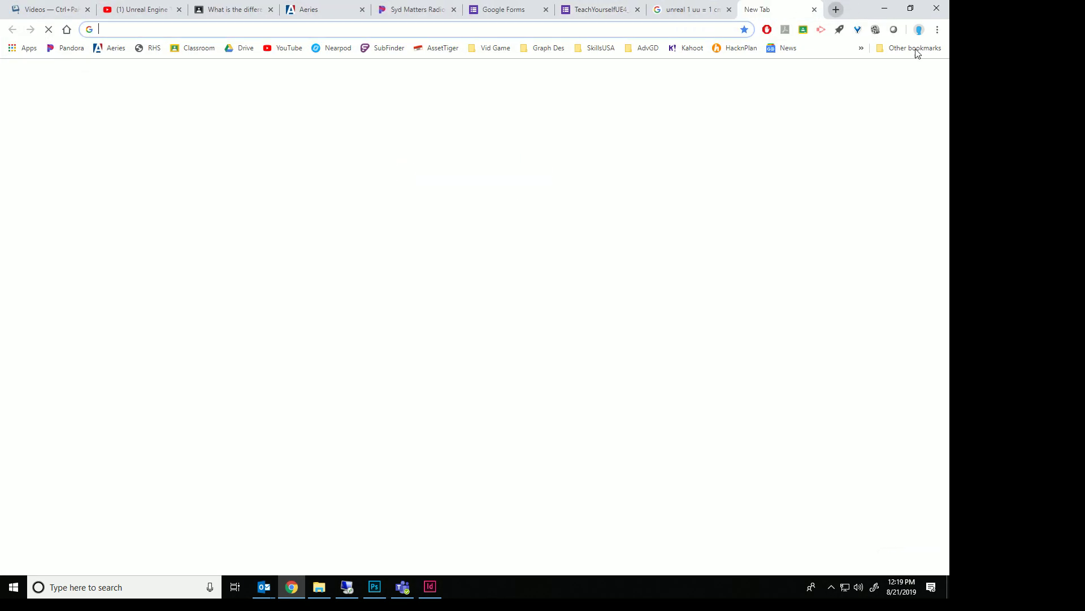
type("laughing")
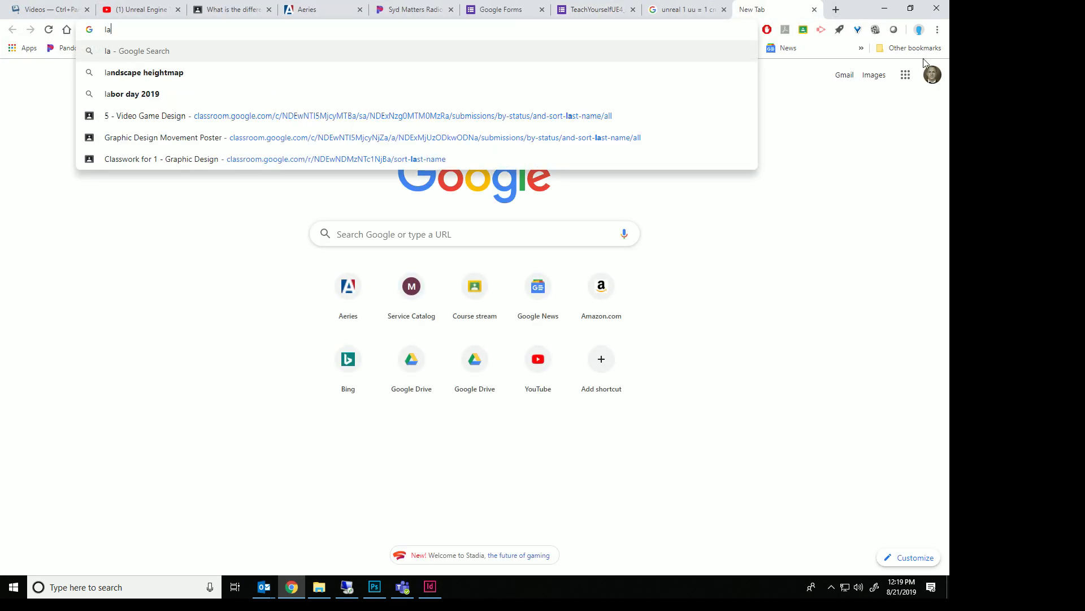
key("Return")
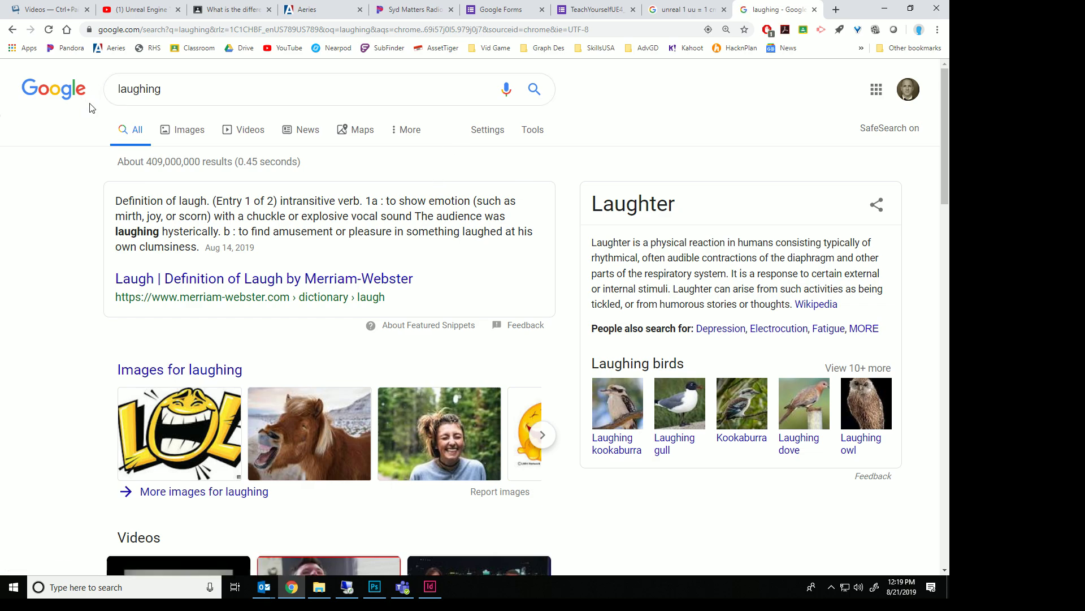
left_click(183, 130)
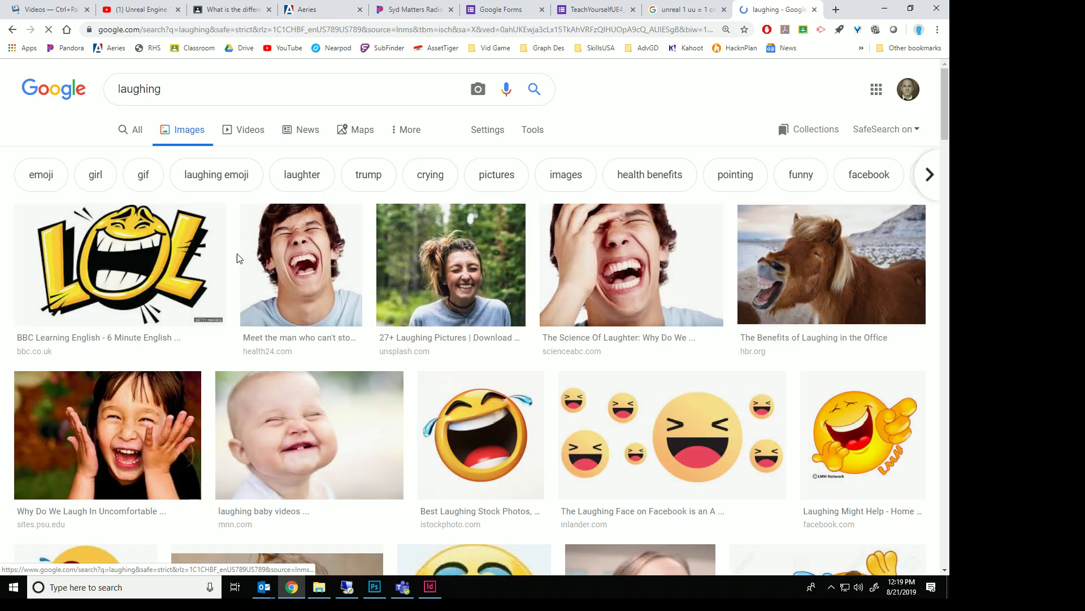
Open the Unsplash photo of the laughing woman in the forest and copy the image.
left_click(469, 275)
right_click(782, 257)
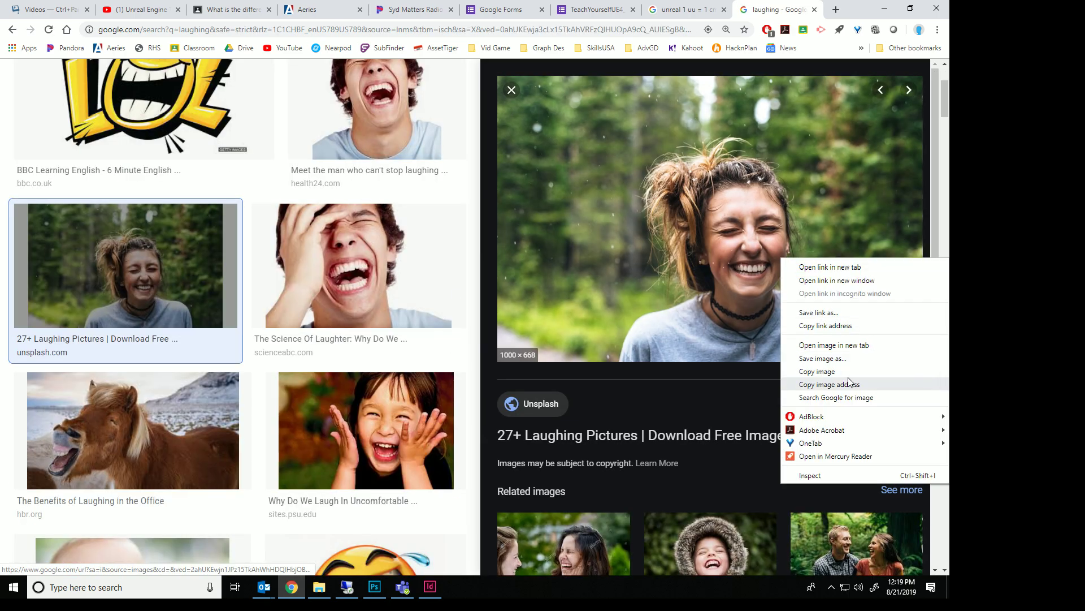
left_click(849, 371)
Switch back to InDesign and paste the copied photo into the curved freeform shape.
key("alt+Tab")
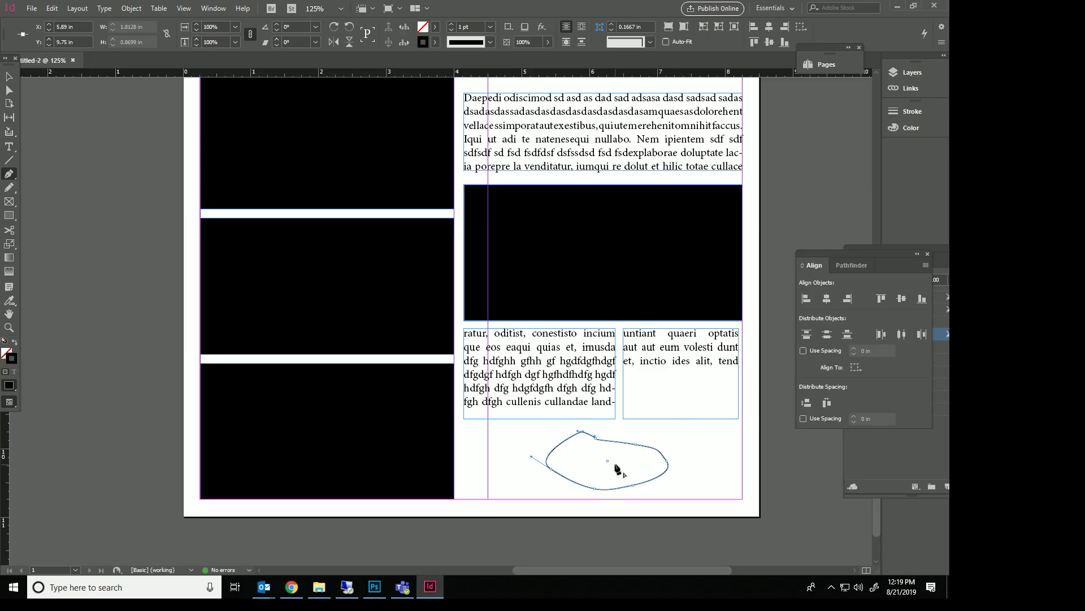
left_click(7, 76)
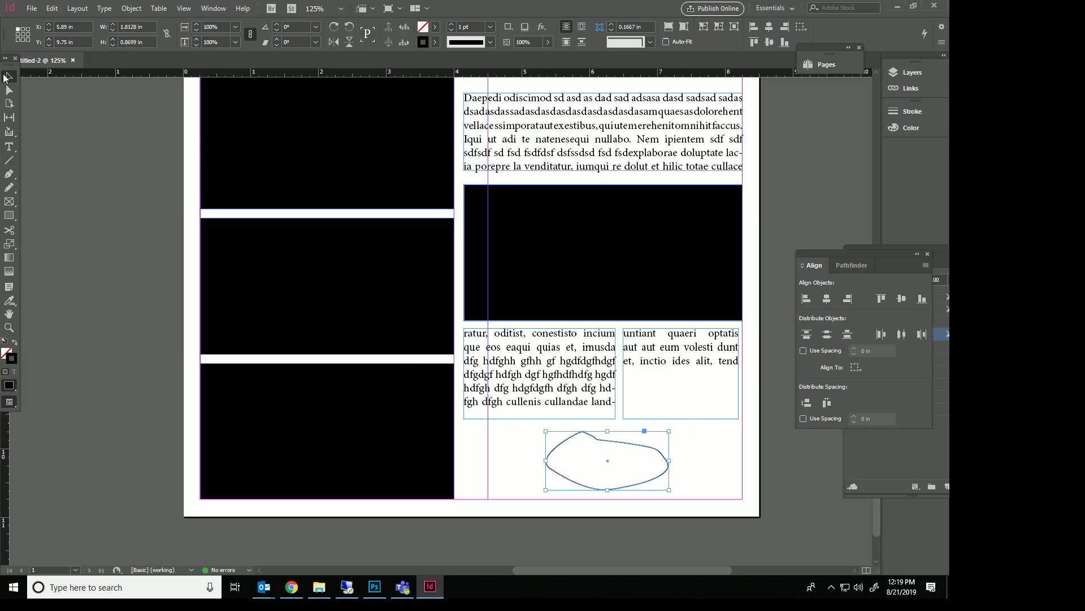
right_click(634, 470)
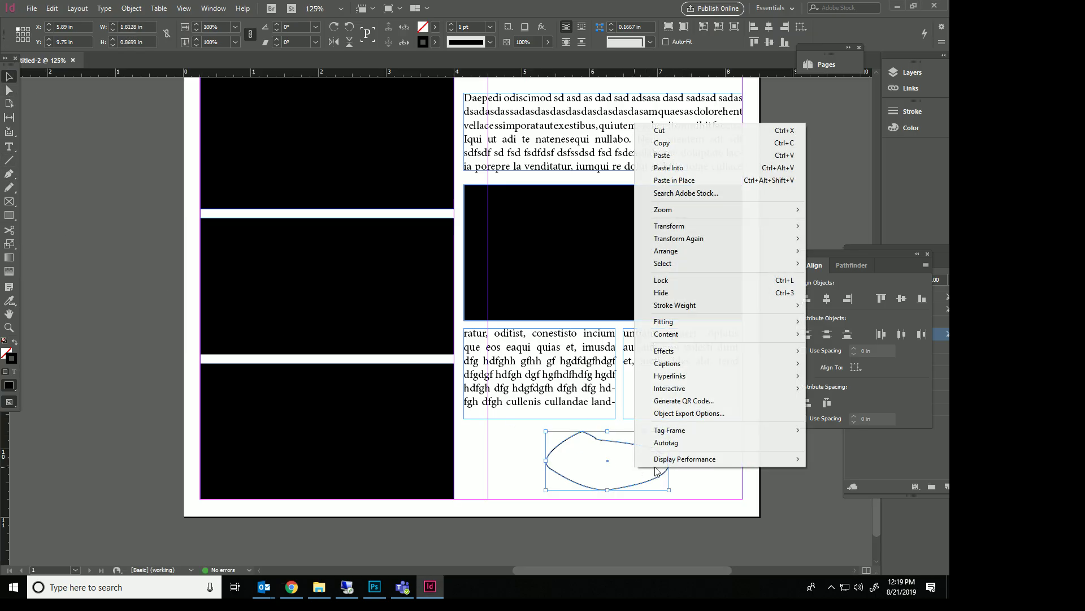
left_click(704, 171)
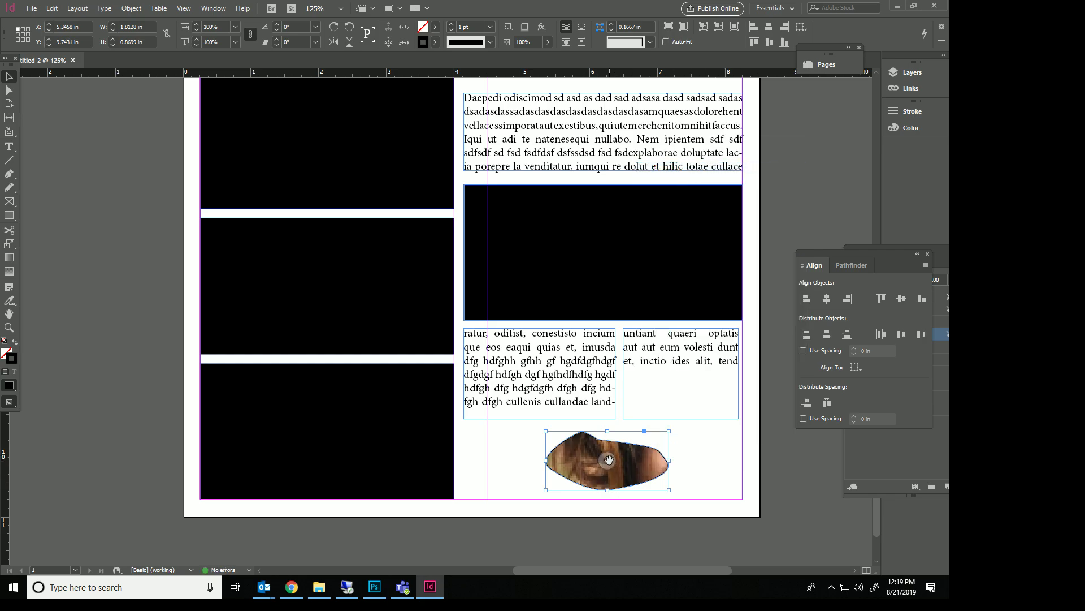
Select the photo content inside the freeform shape and scale it down to about 3.11 by 2.08 in.
left_click(606, 460)
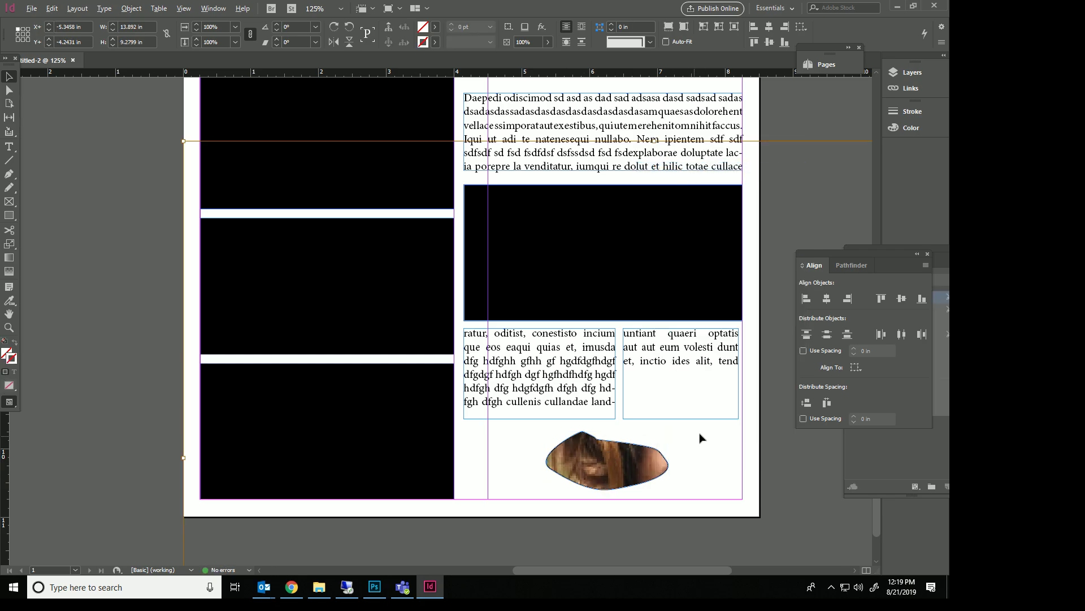
scroll(701, 433, "down", 4)
left_click_drag(630, 321, 557, 370)
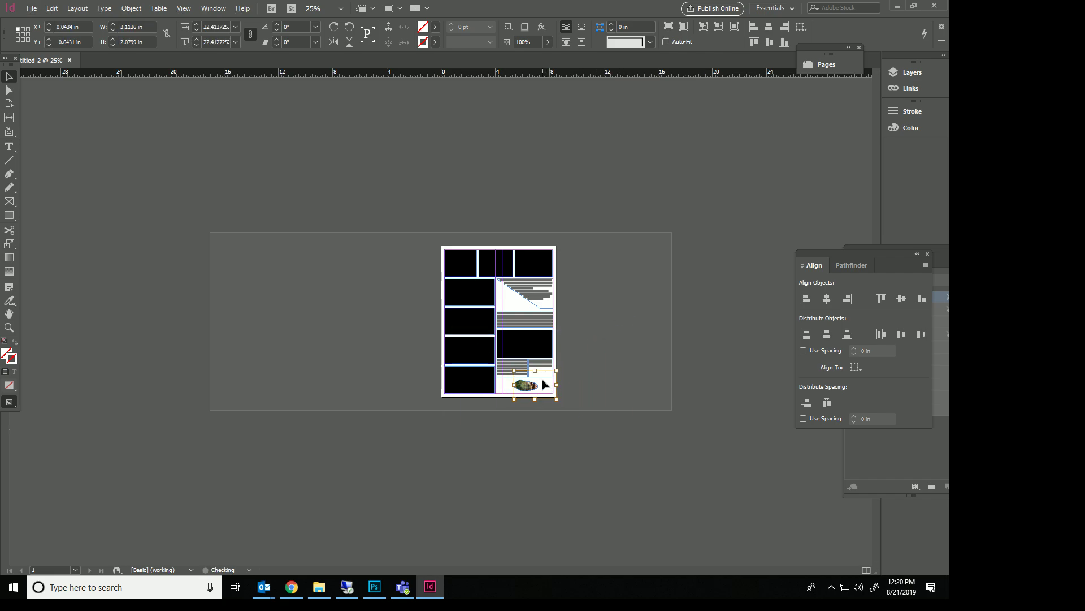
scroll(557, 373, "up", 5)
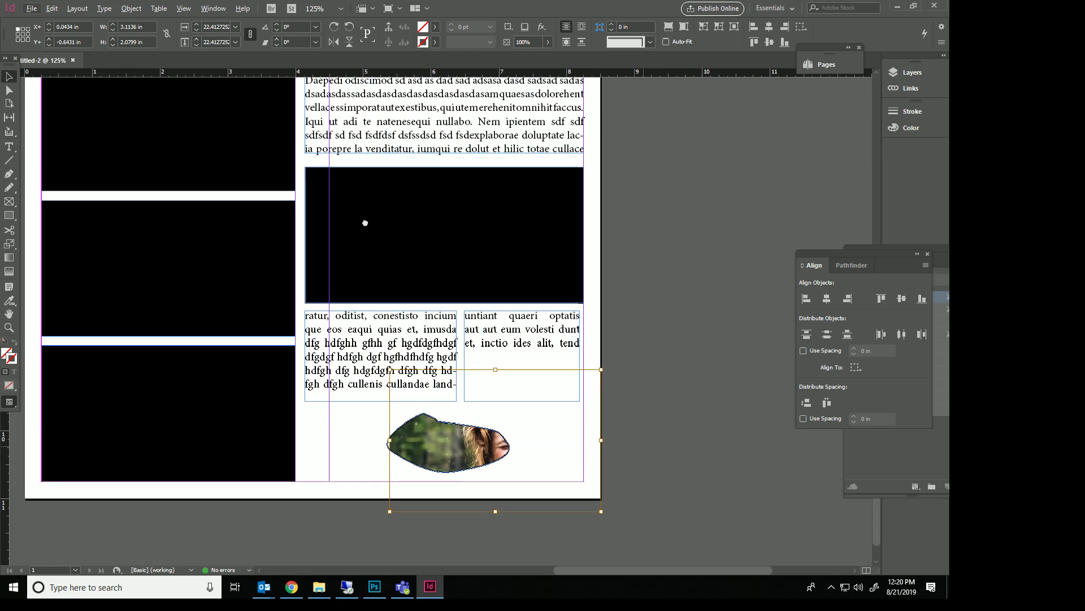
Scale the photo content to about 2.18 by 1.46 in and reposition it so the woman's face sits inside the freeform shape.
left_click_drag(456, 427, 425, 427)
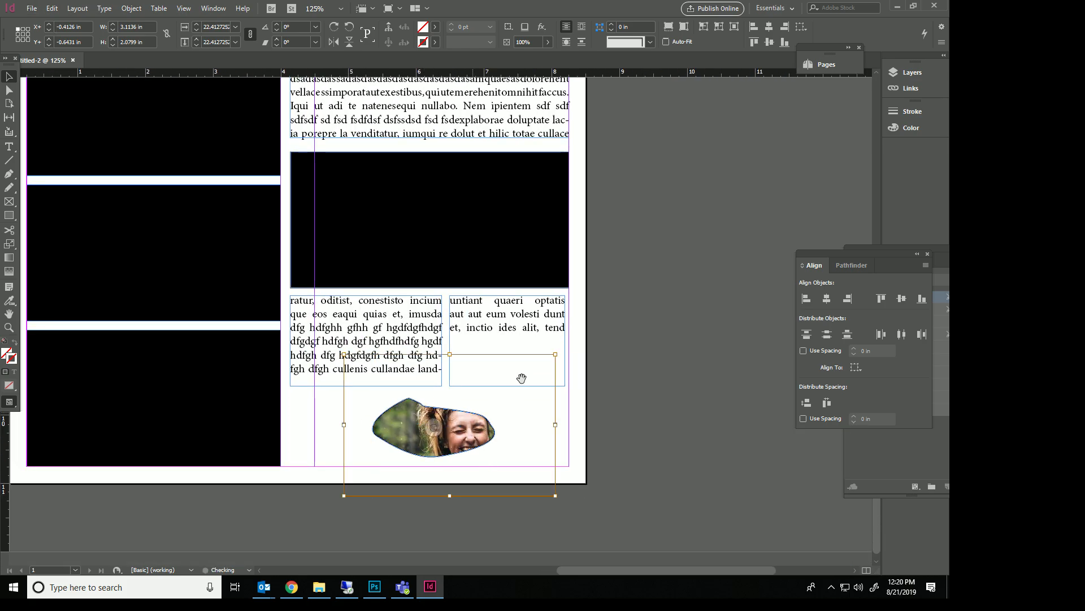
left_click_drag(552, 355, 524, 375)
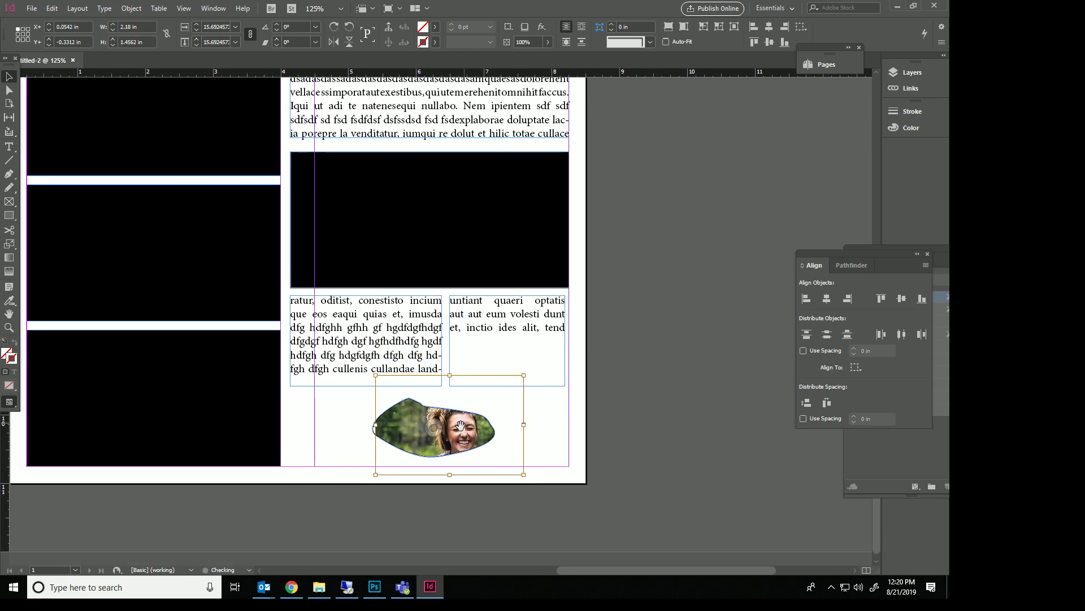
left_click_drag(453, 434, 435, 431)
left_click(517, 440)
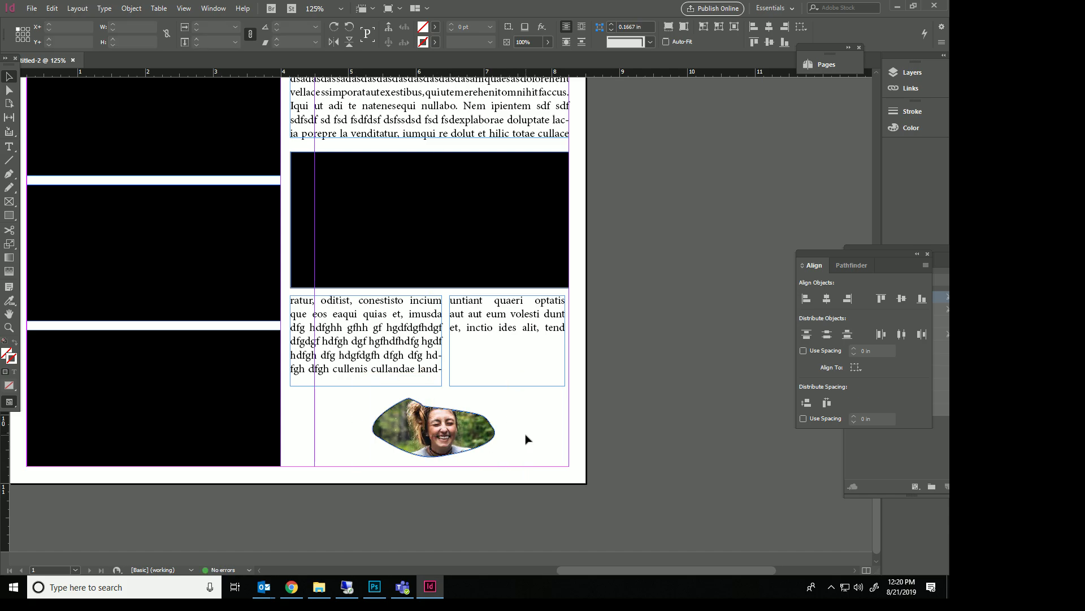
Set the document's display performance to High Quality Display.
scroll(449, 351, "down", 2)
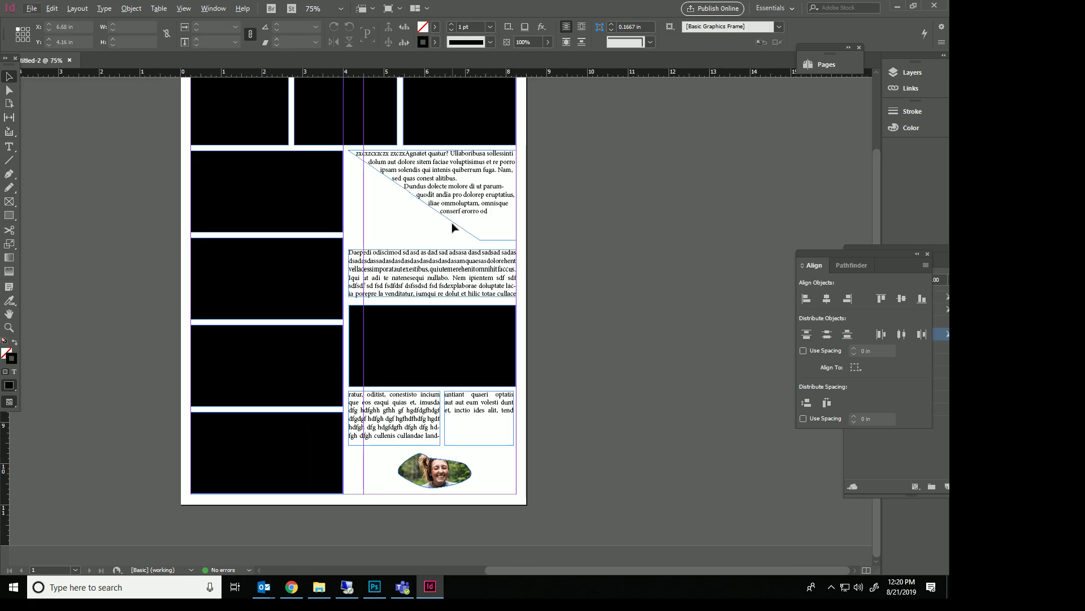
left_click(184, 8)
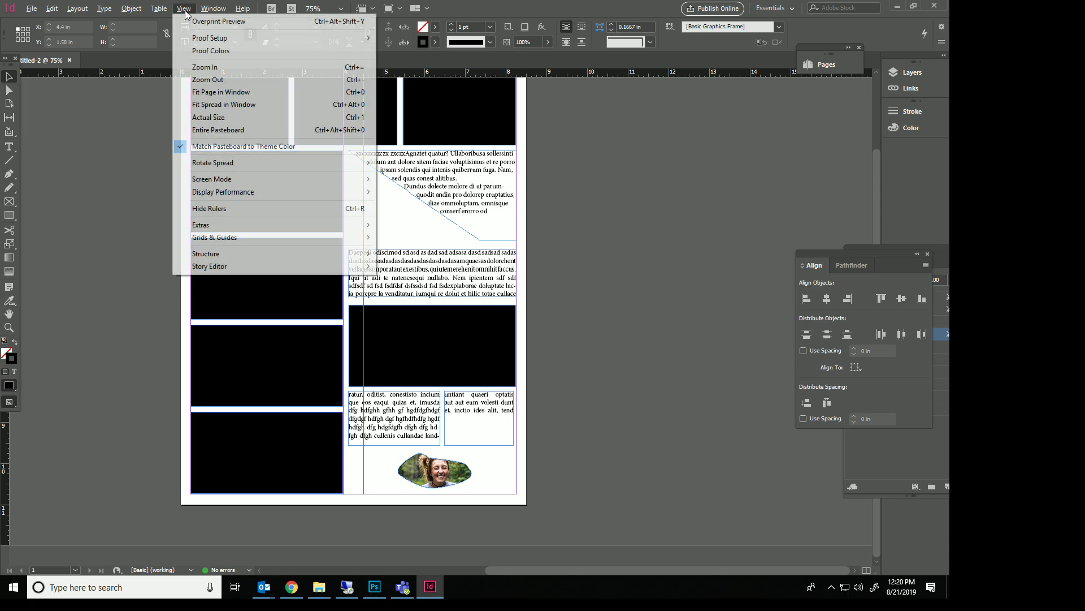
mouse_move(252, 193)
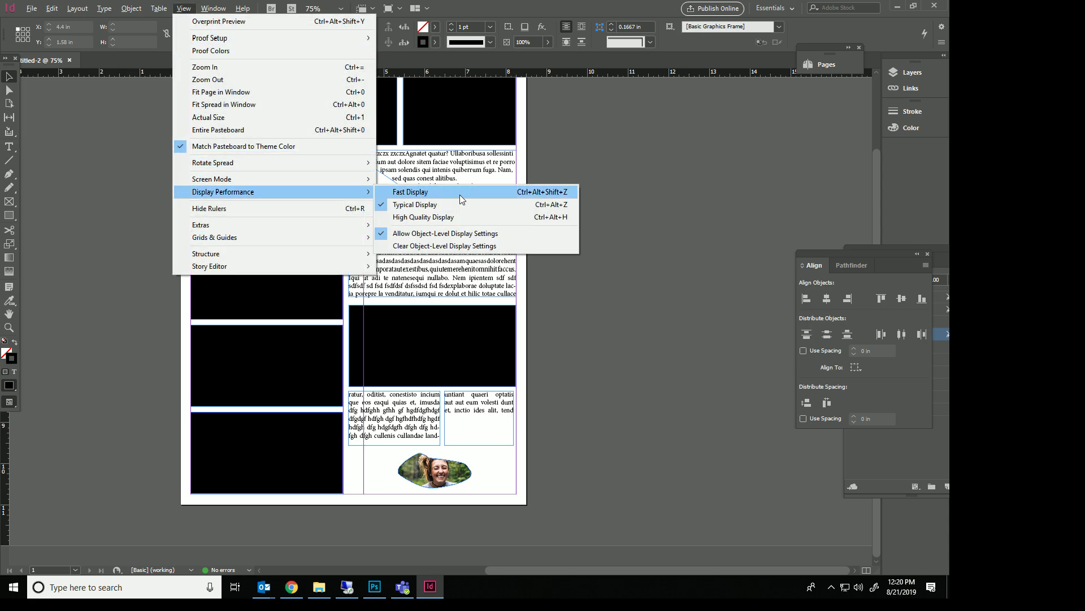
left_click(451, 217)
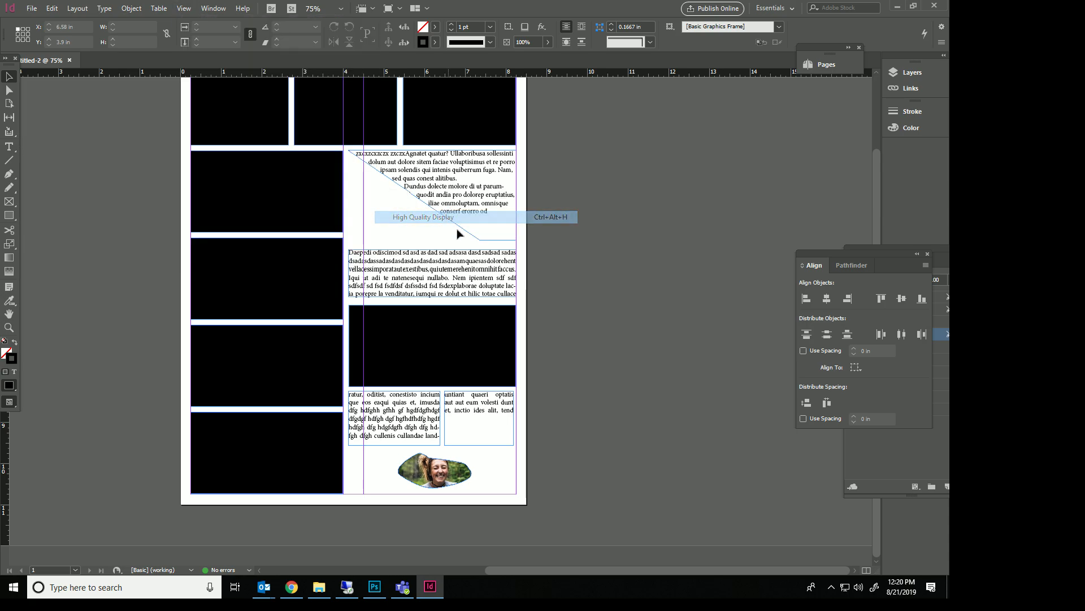
scroll(446, 480, "up", 5)
scroll(409, 444, "down", 8)
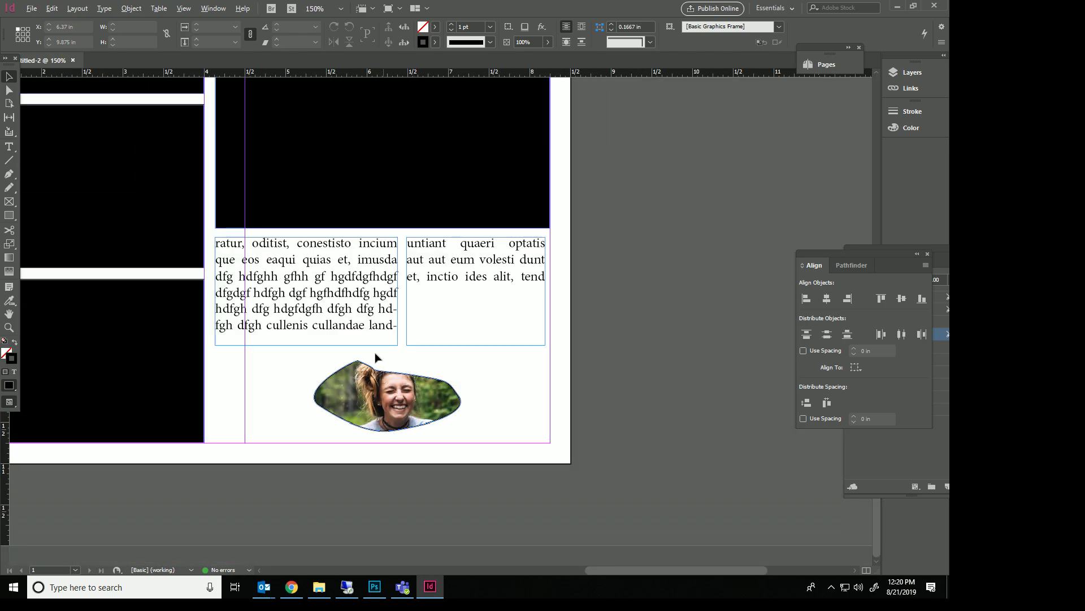
Set the stroke of the photo-filled shape to None and deselect it.
left_click(434, 42)
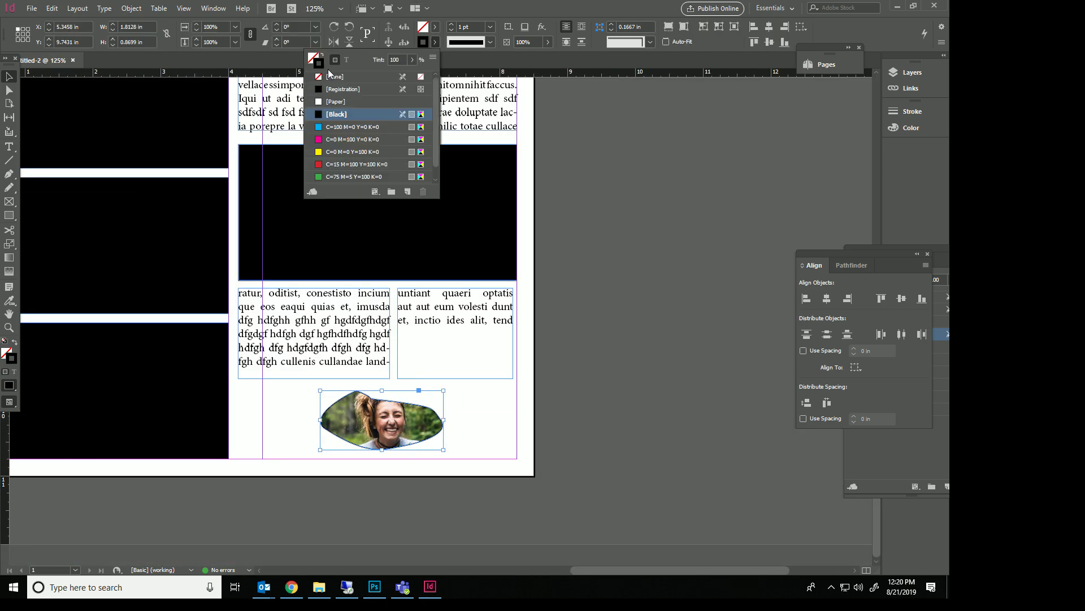
left_click(440, 44)
left_click(479, 408)
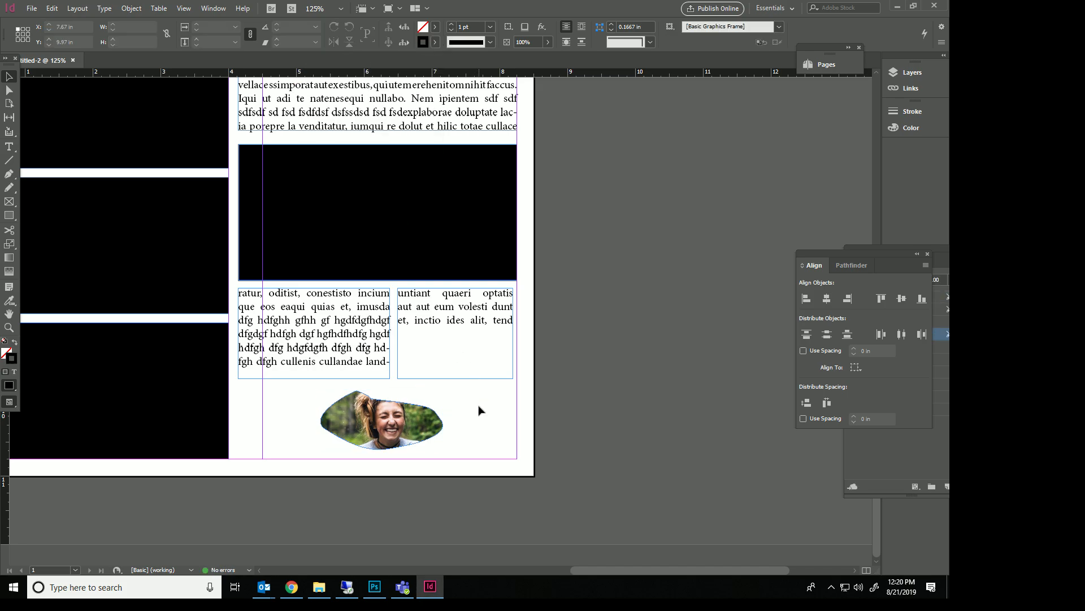
Hide the guides and frame edges with the Preview screen mode and look over the whole page.
key("w")
scroll(308, 406, "up", 2)
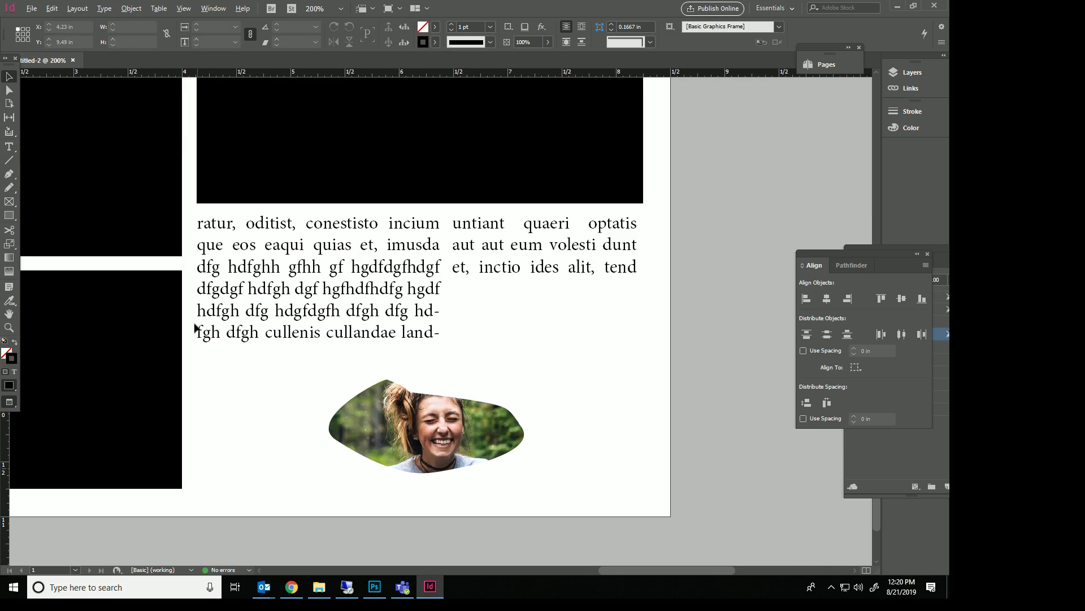
scroll(463, 271, "down", 5)
scroll(601, 290, "up", 1)
left_click_drag(499, 404, 458, 355)
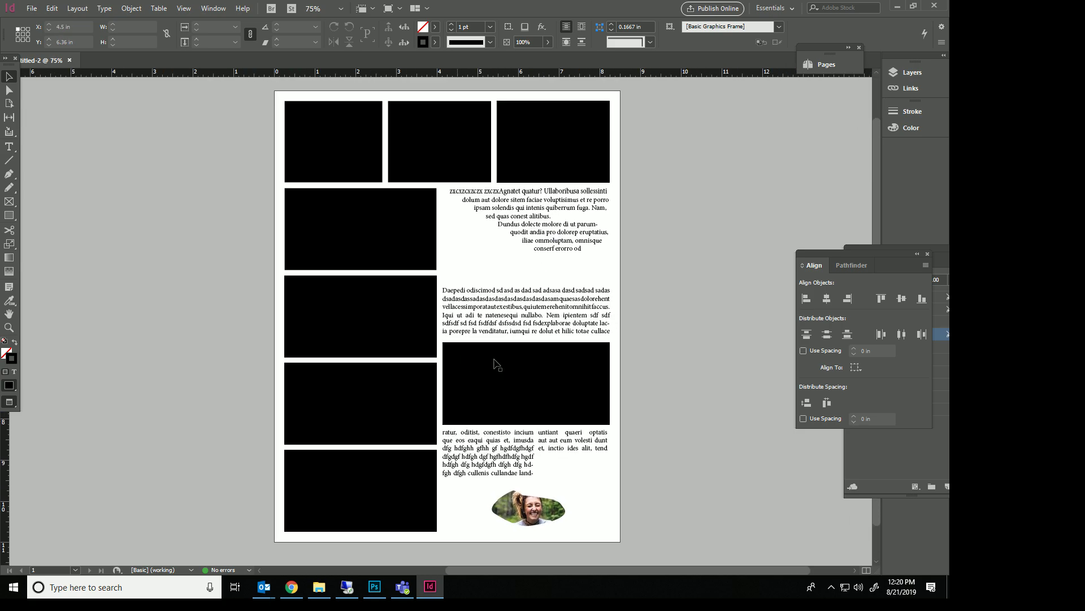
left_click(602, 362)
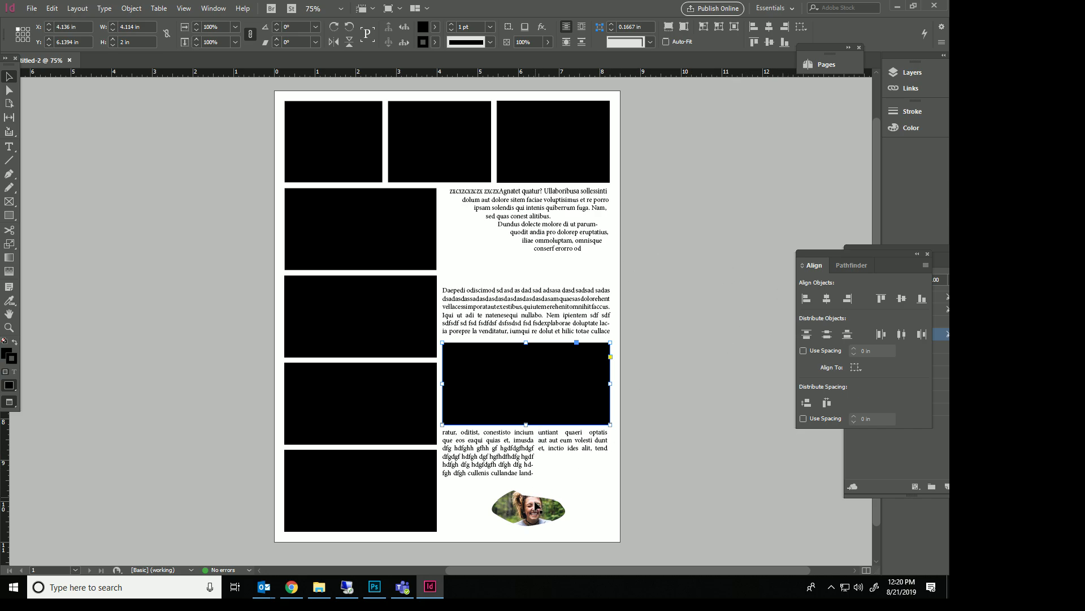
Try moving the photo-filled shape up over the two lowest text frames to Y 8.75 in, and undo the move.
left_click(523, 508)
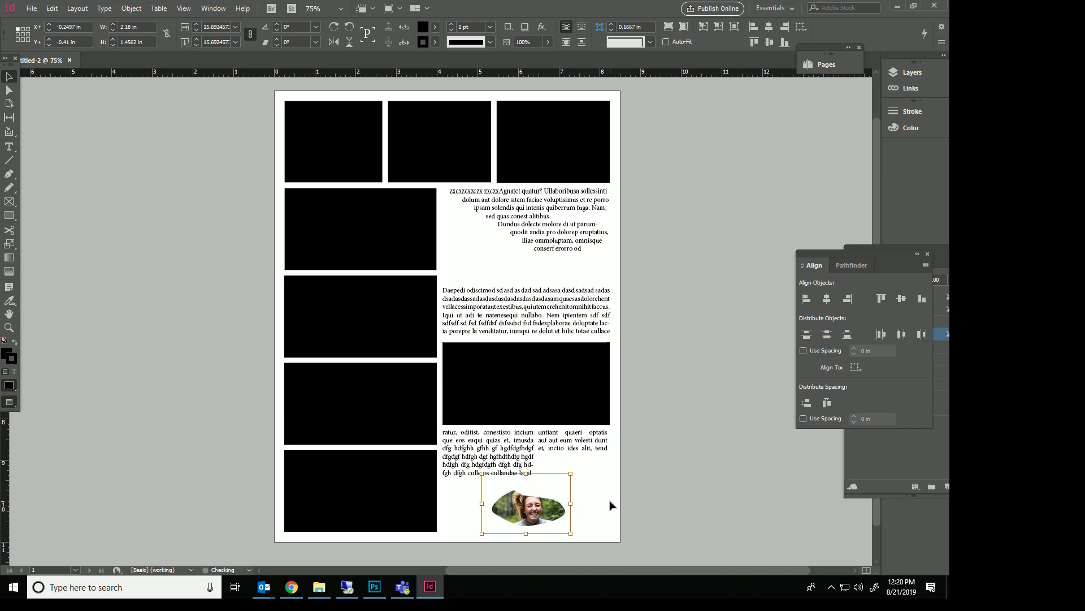
left_click_drag(544, 513, 541, 473)
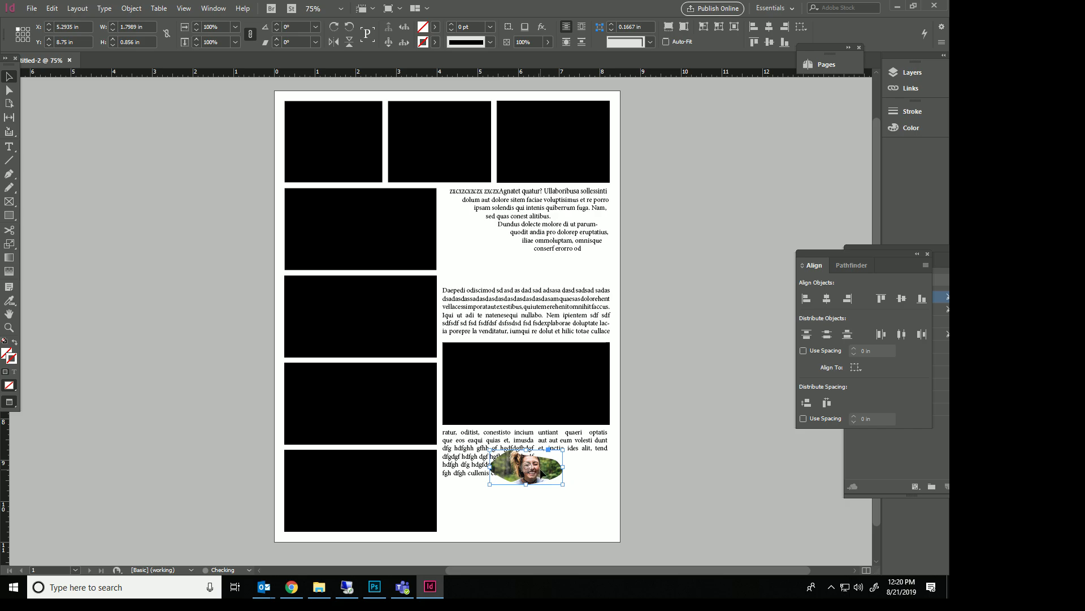
key("ctrl+equal")
key("ctrl+equal")
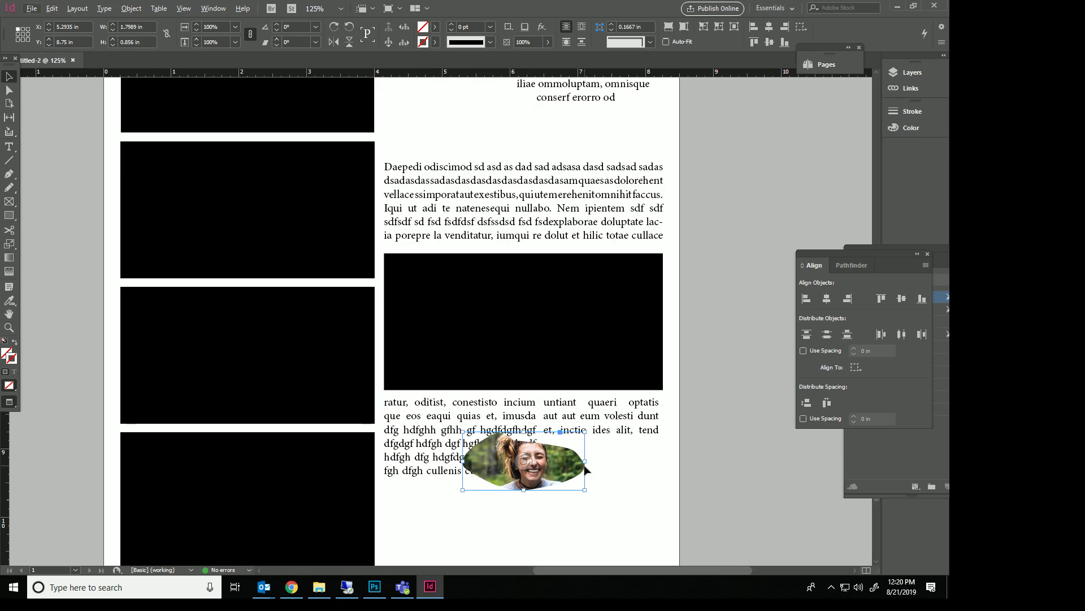
key("ctrl+z")
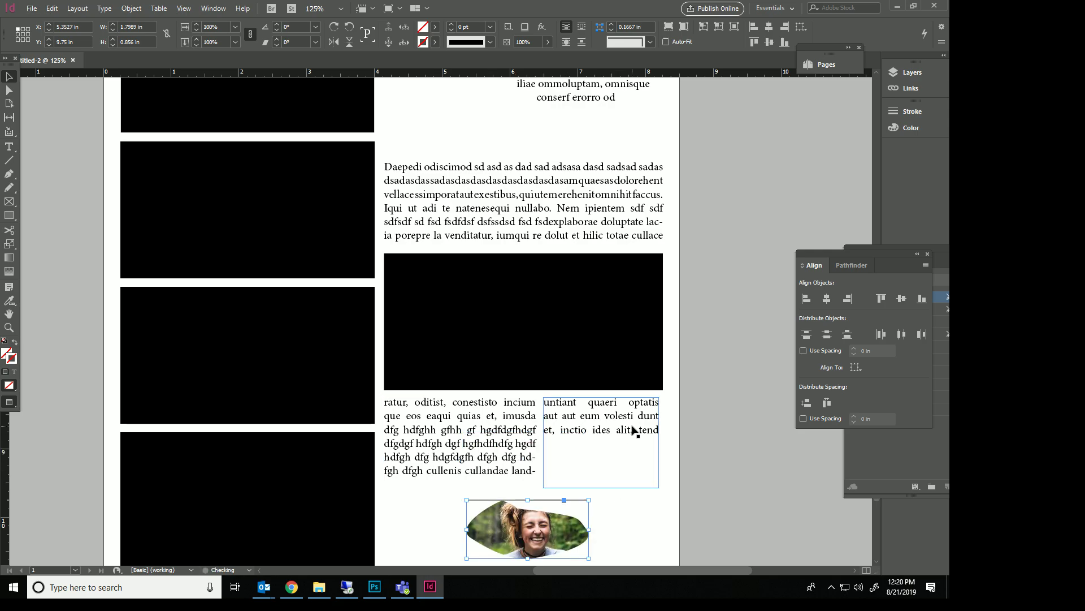